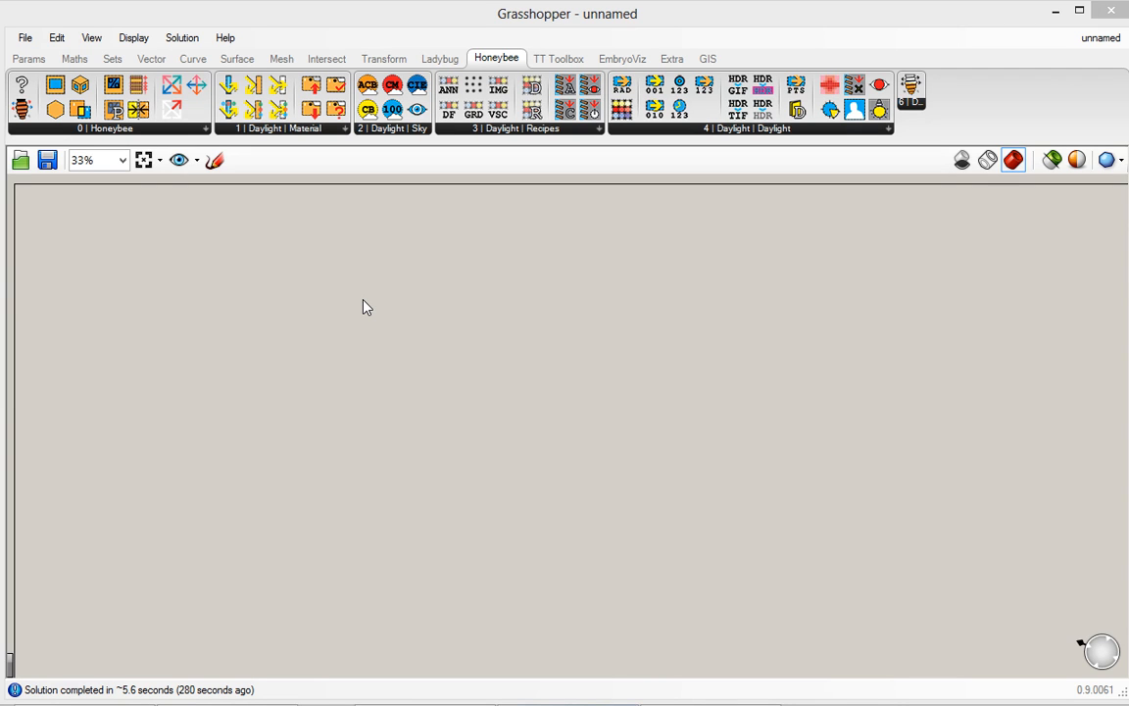
Look through the Ladybug components and Honeybee's general, Daylight Material, Sky, Recipes and Daylight component groups
left_click(439, 59)
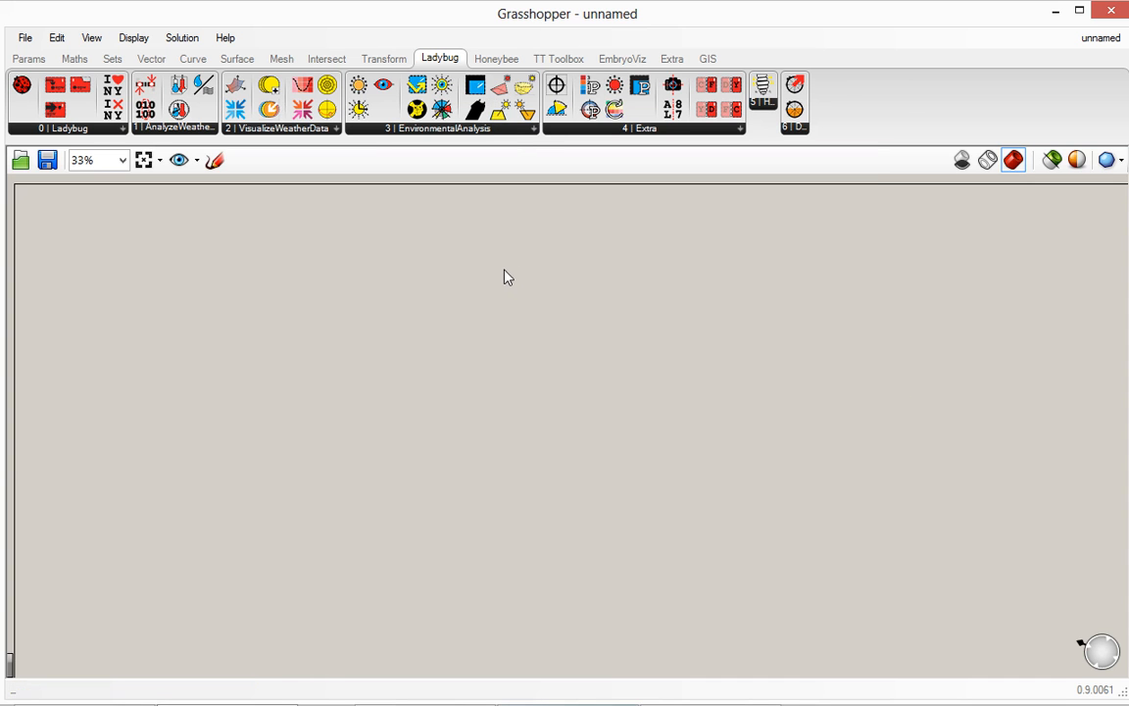
left_click(497, 59)
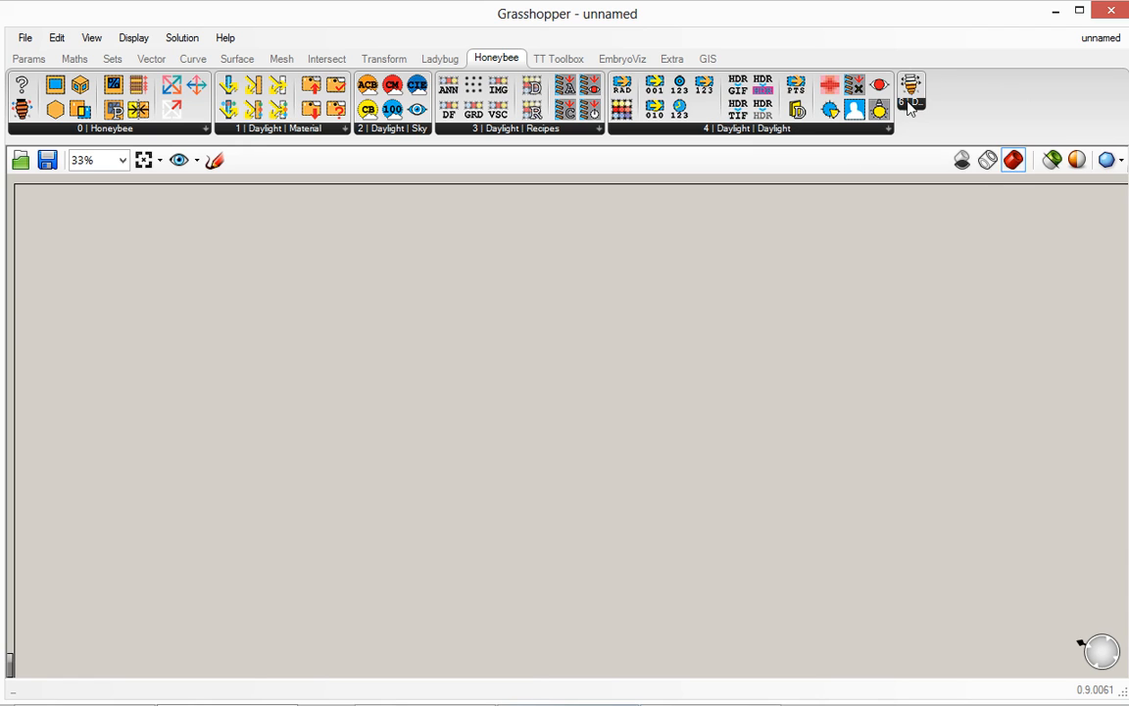
left_click(187, 129)
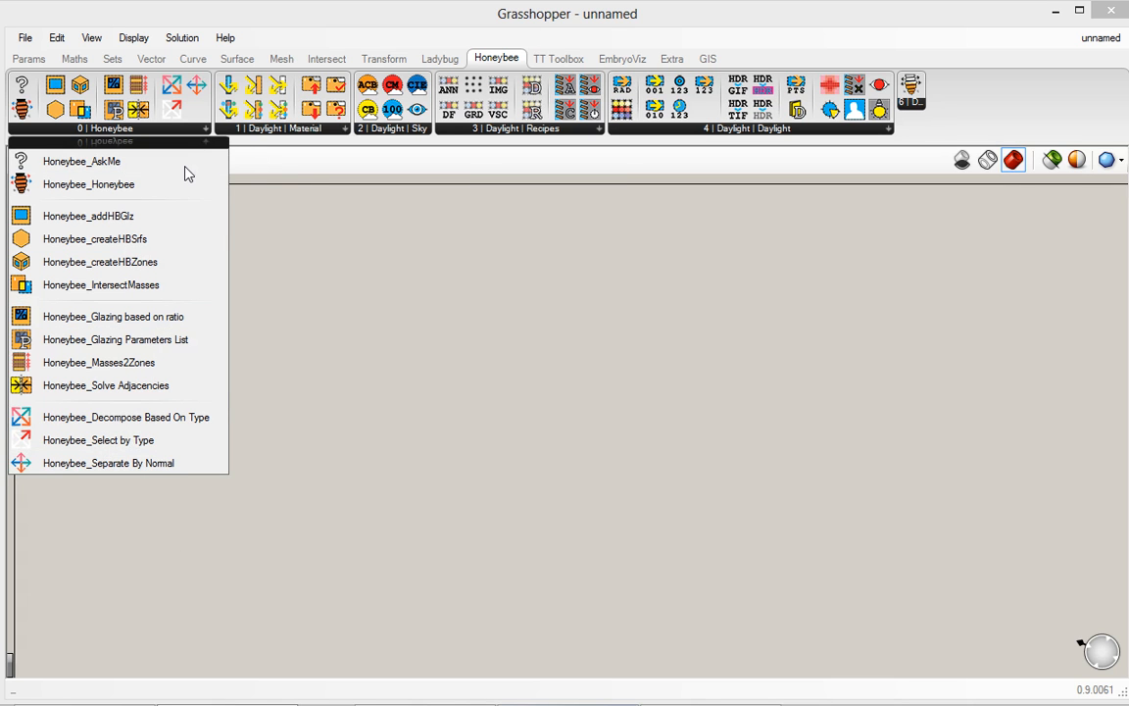
left_click(283, 128)
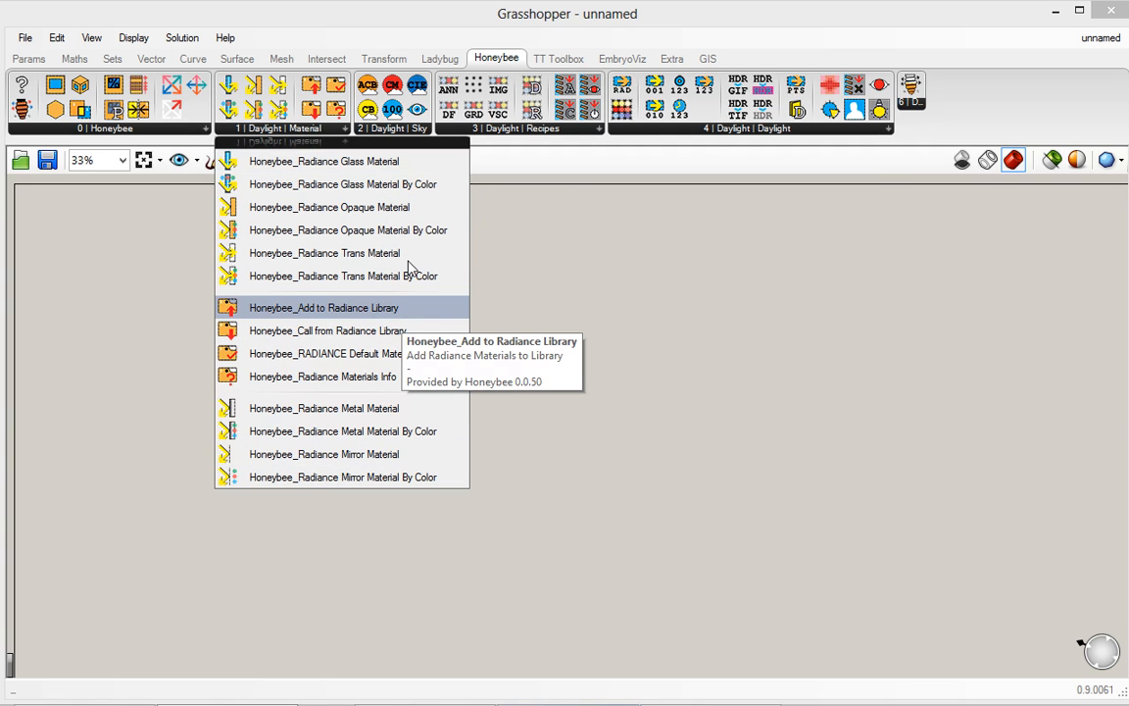
left_click(391, 128)
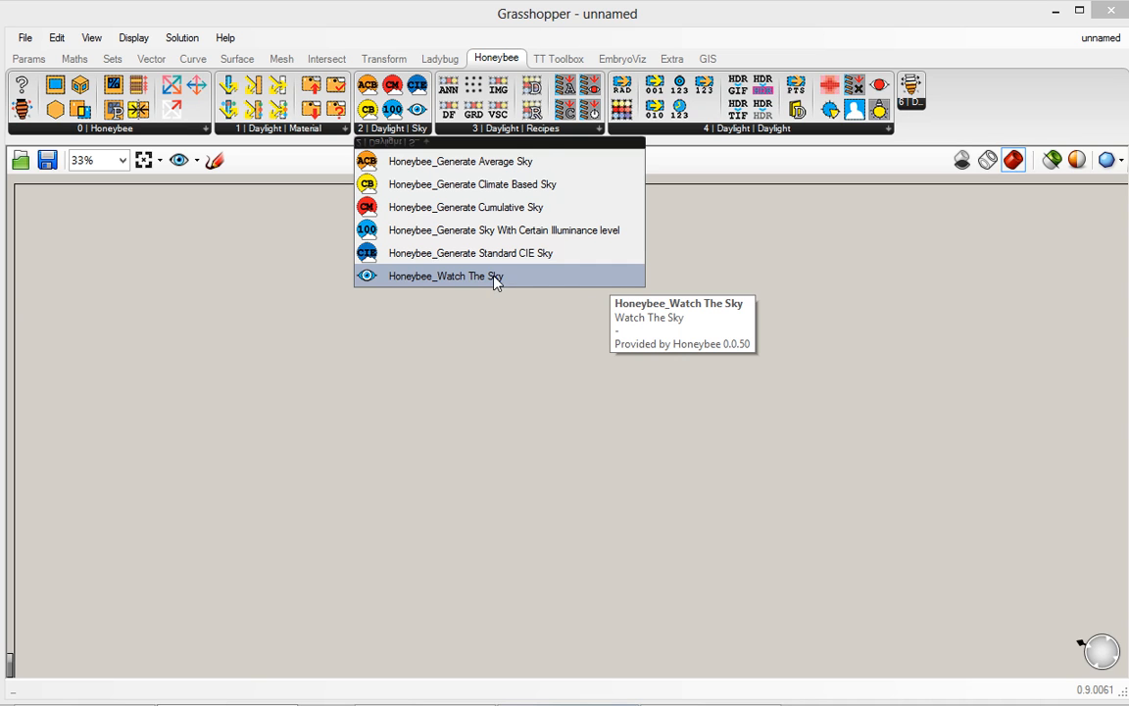
left_click(490, 128)
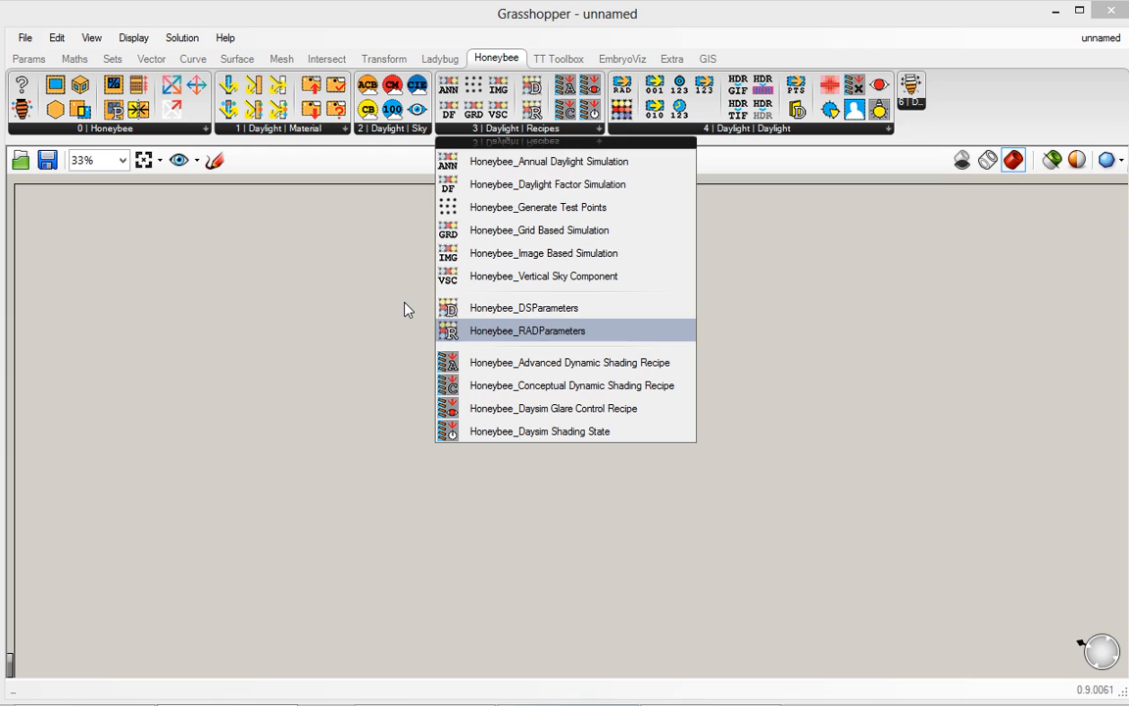
left_click(244, 243)
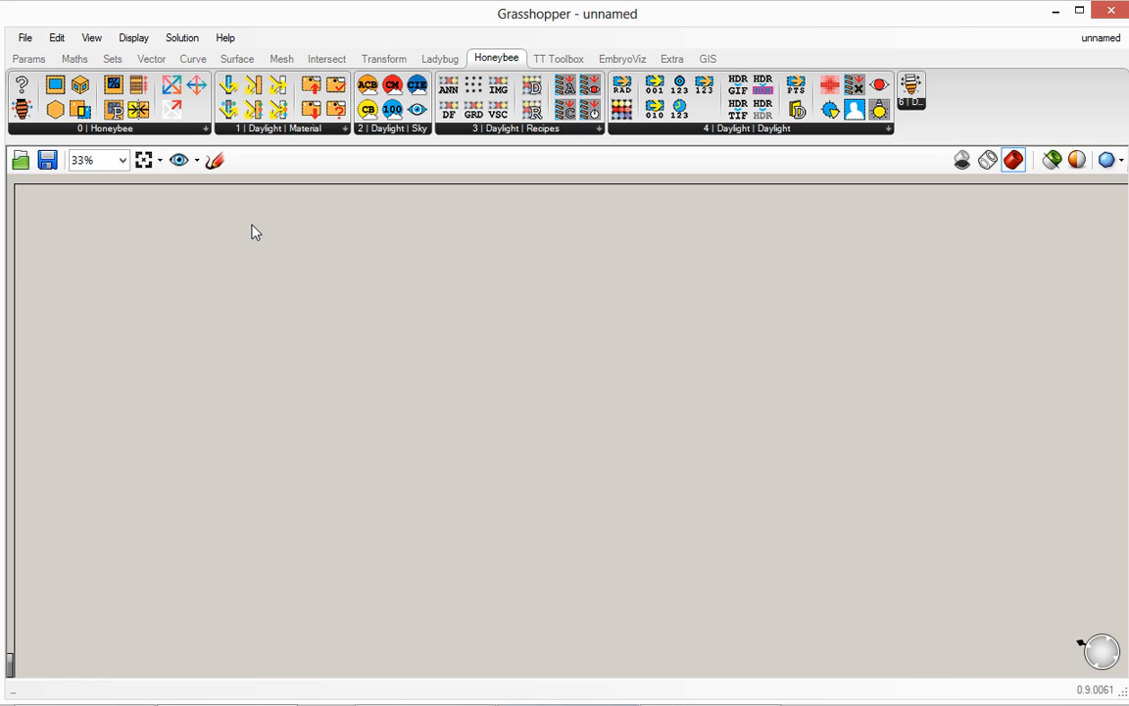
left_click(730, 131)
Switch to the 001_skyTypes_watchTheSky definition and examine the CIE standard sky component and its sky image generation chain
key("ctrl+Tab")
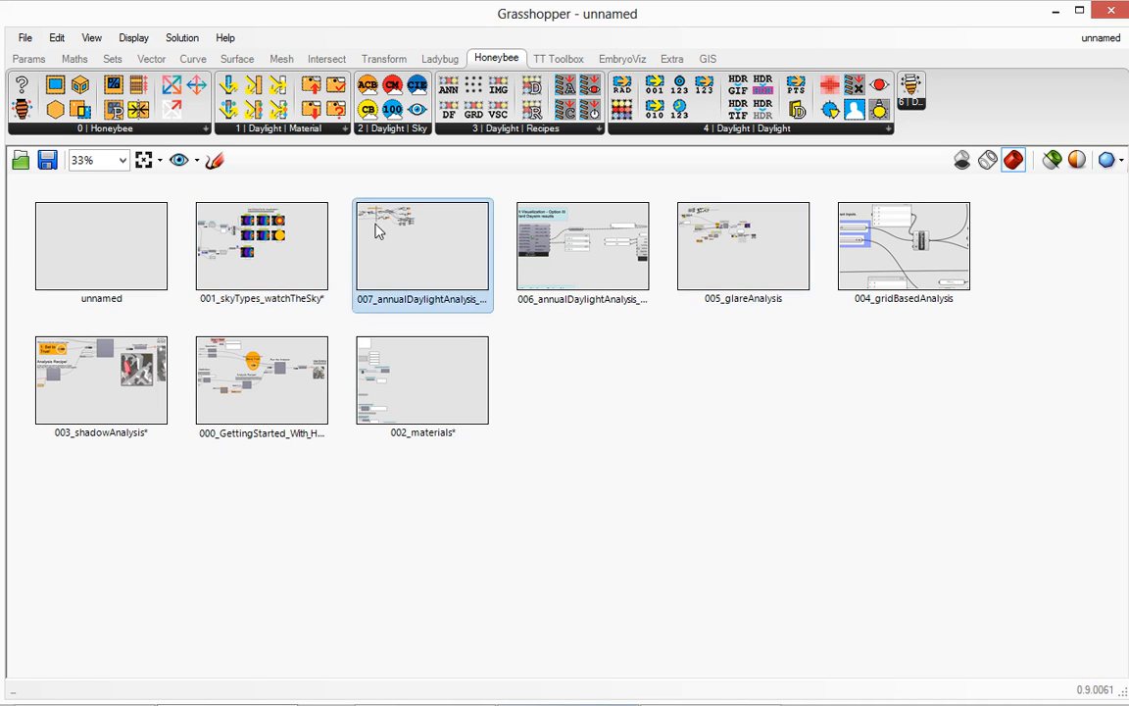
left_click(273, 227)
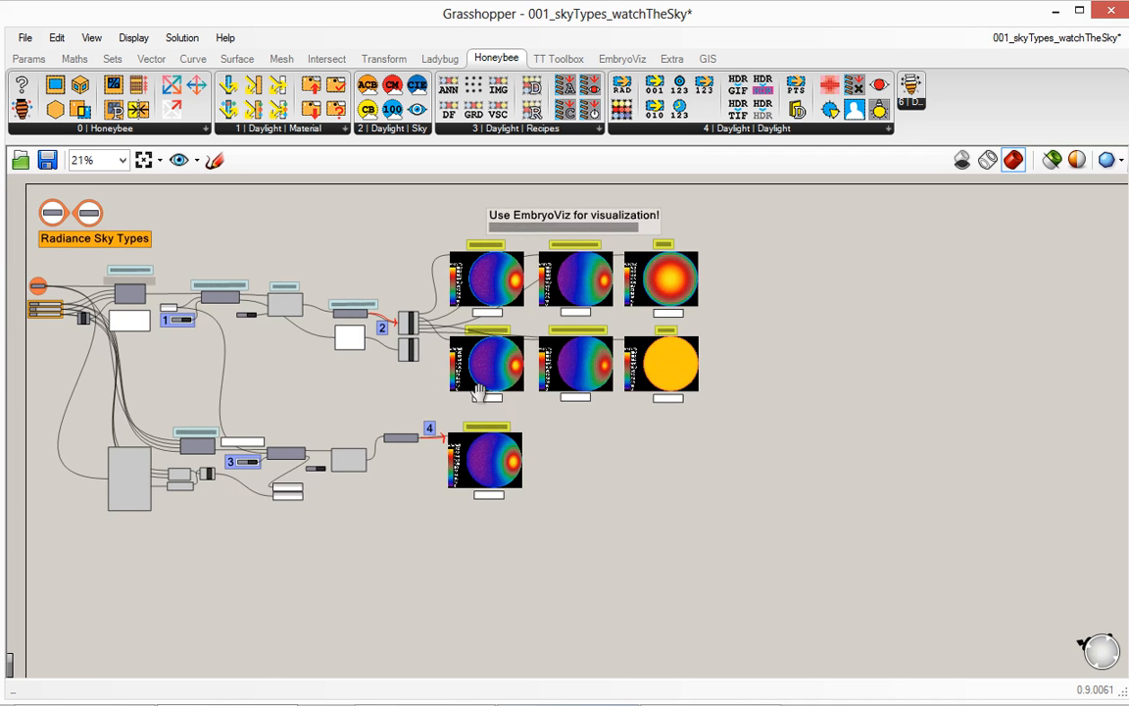
scroll(173, 304, "up", 8)
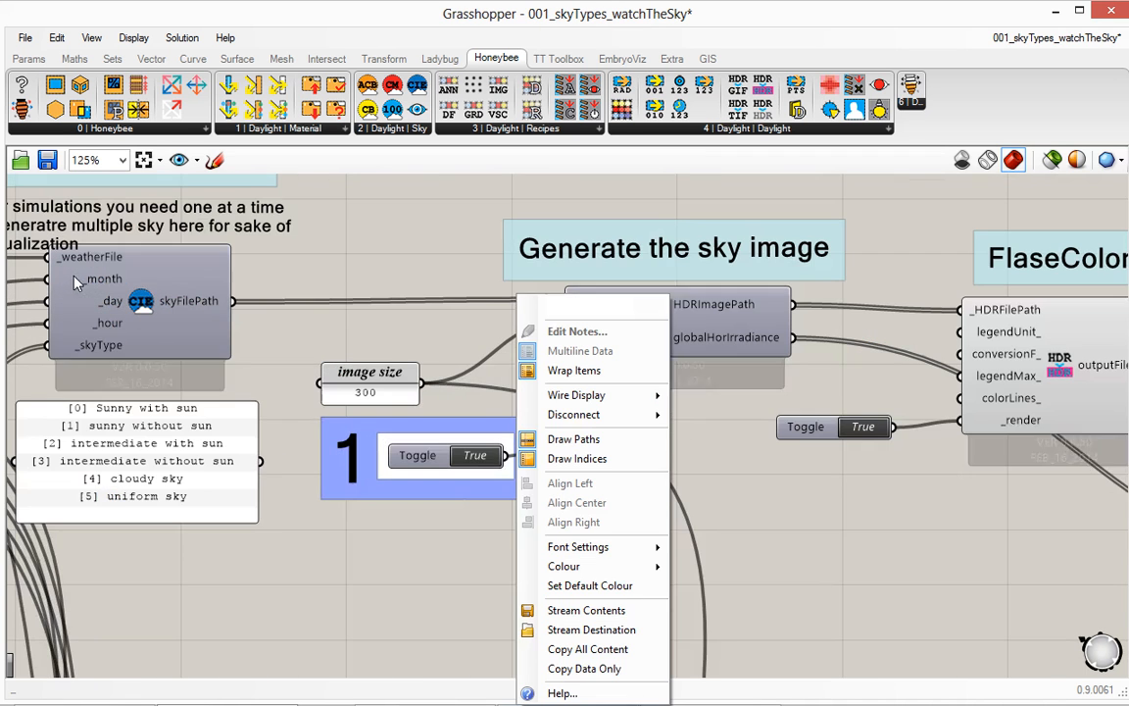
right_click_drag(187, 287, 335, 291)
scroll(335, 291, "down", 3)
right_click(336, 289)
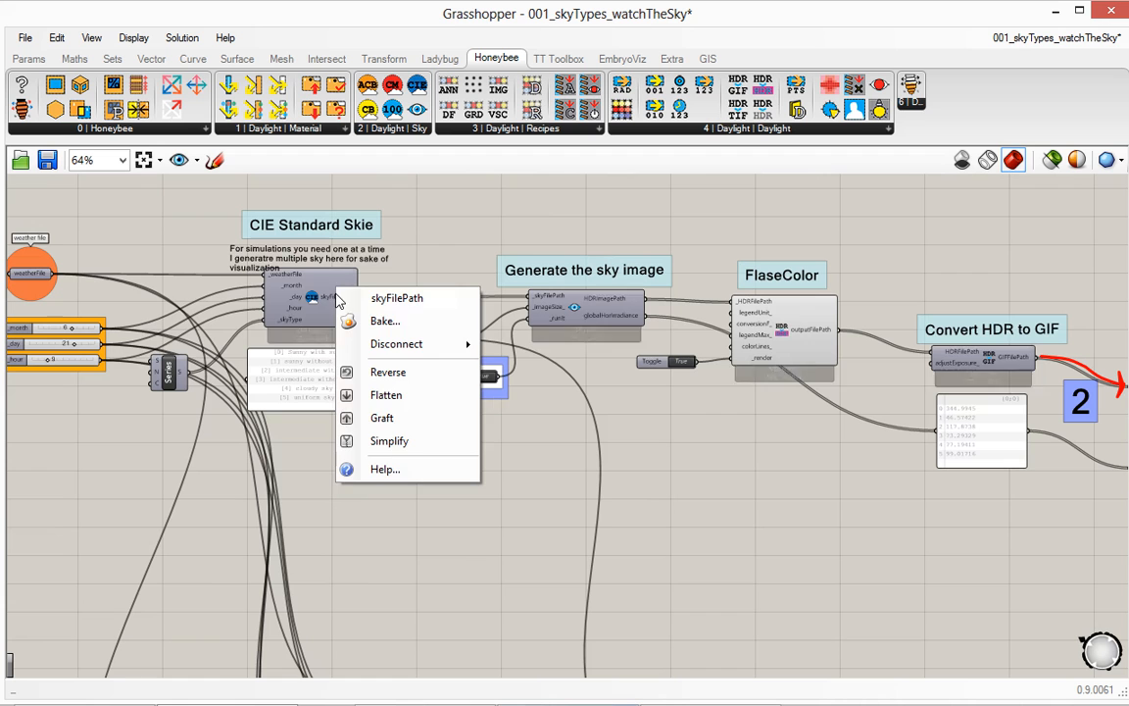
left_click(528, 230)
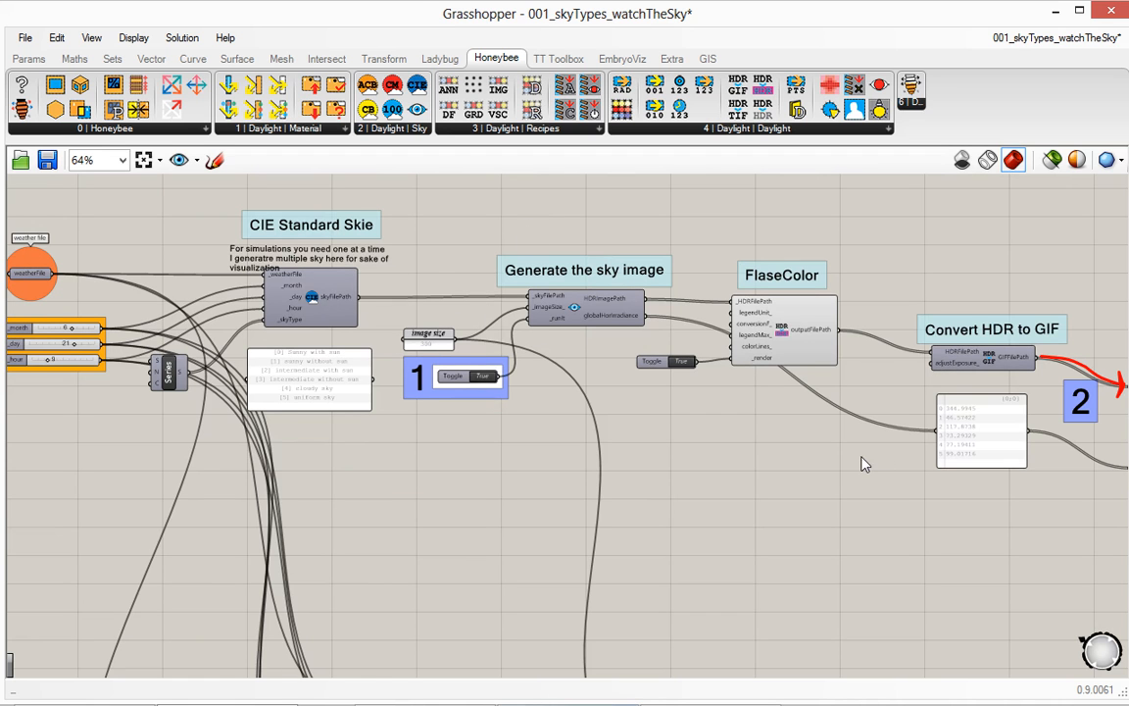
Examine the false-colour images of the sunny, intermediate, cloudy and uniform CIE skies
scroll(252, 392, "down", 3)
scroll(252, 392, "down", 1)
right_click(233, 261)
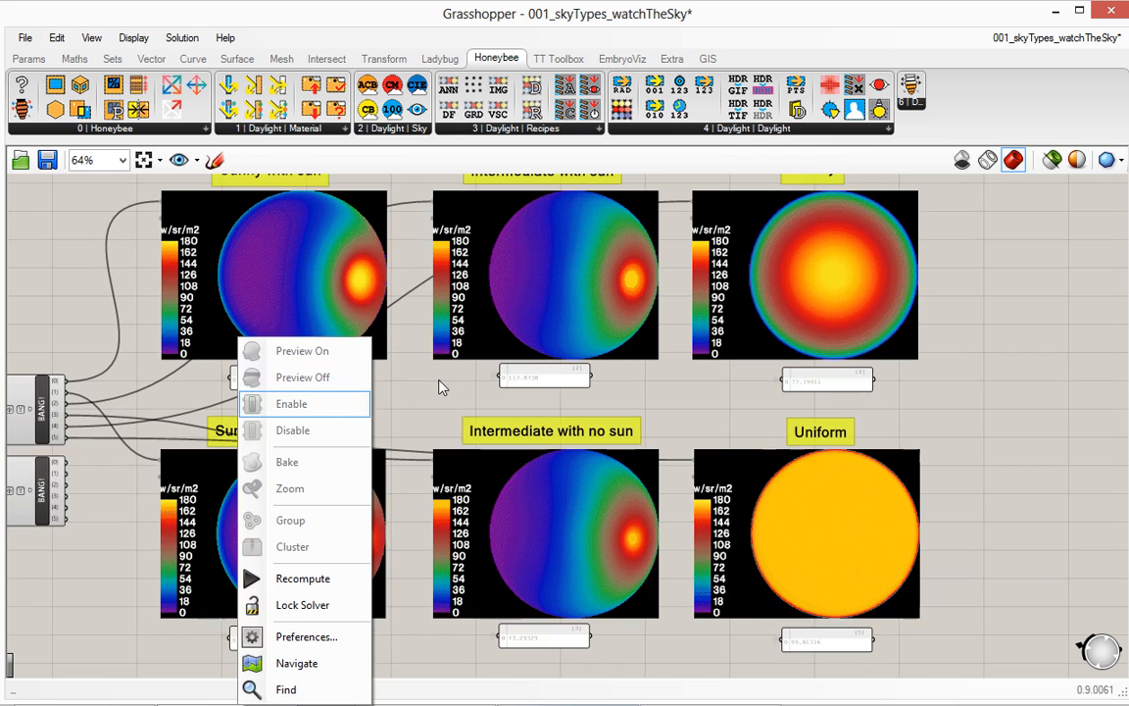
left_click(440, 388)
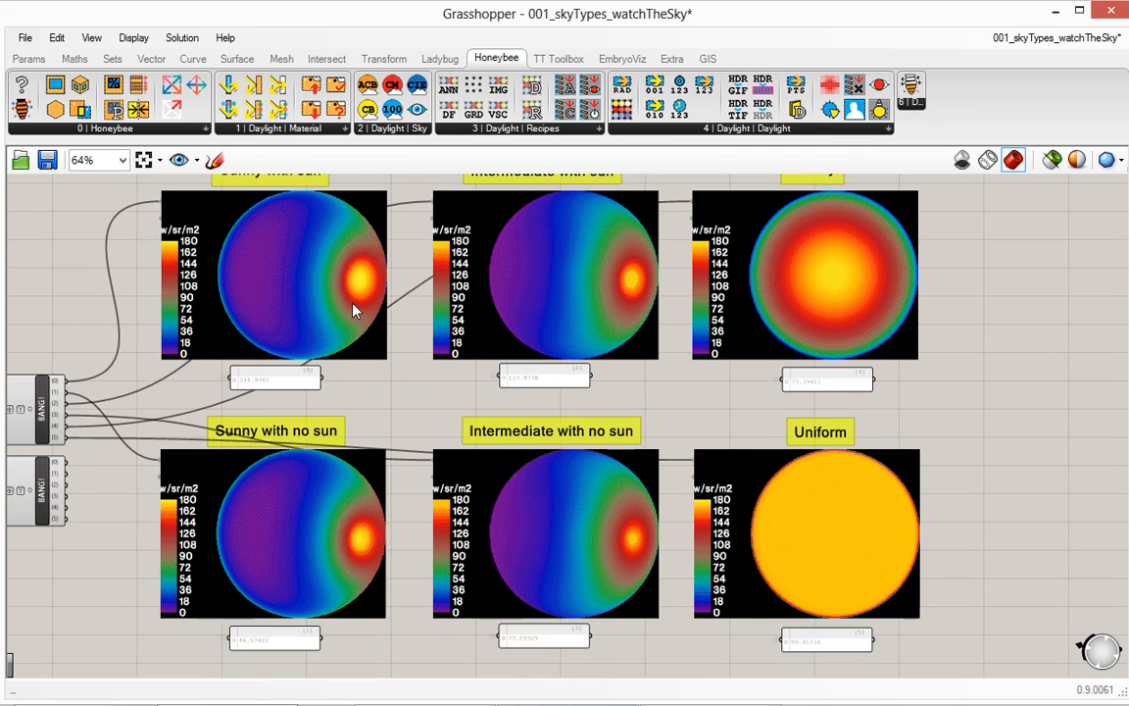
right_click_drag(1027, 269, 1013, 305)
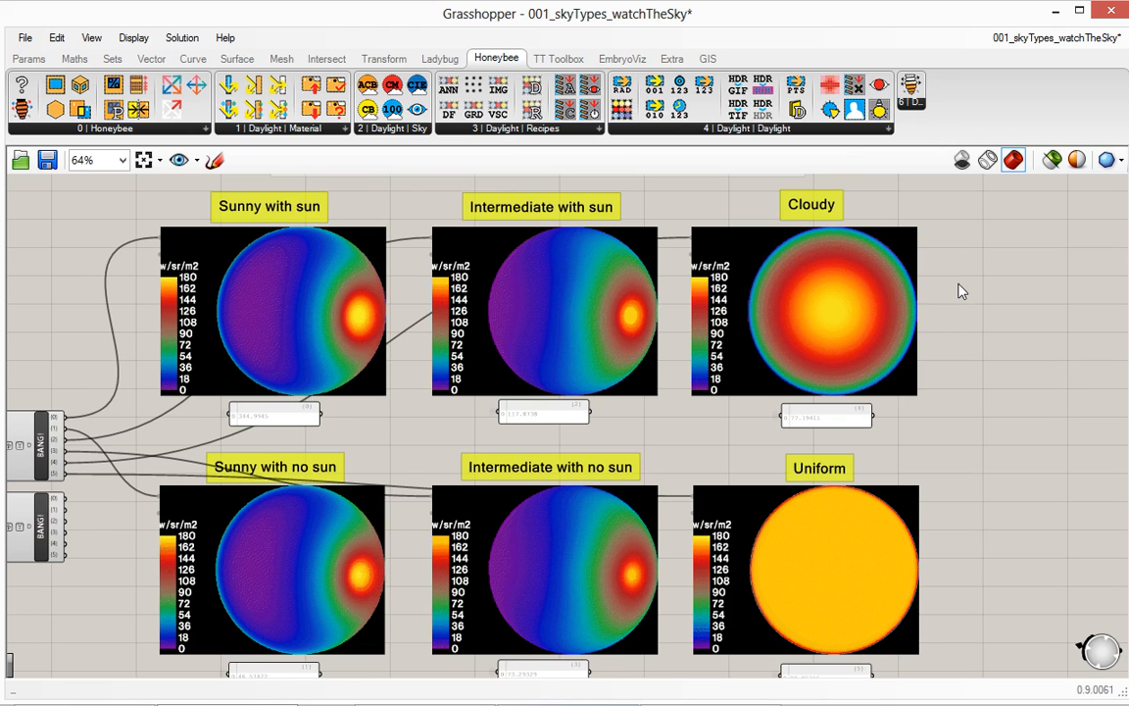
scroll(966, 256, "up", 3)
right_click_drag(957, 248, 941, 284)
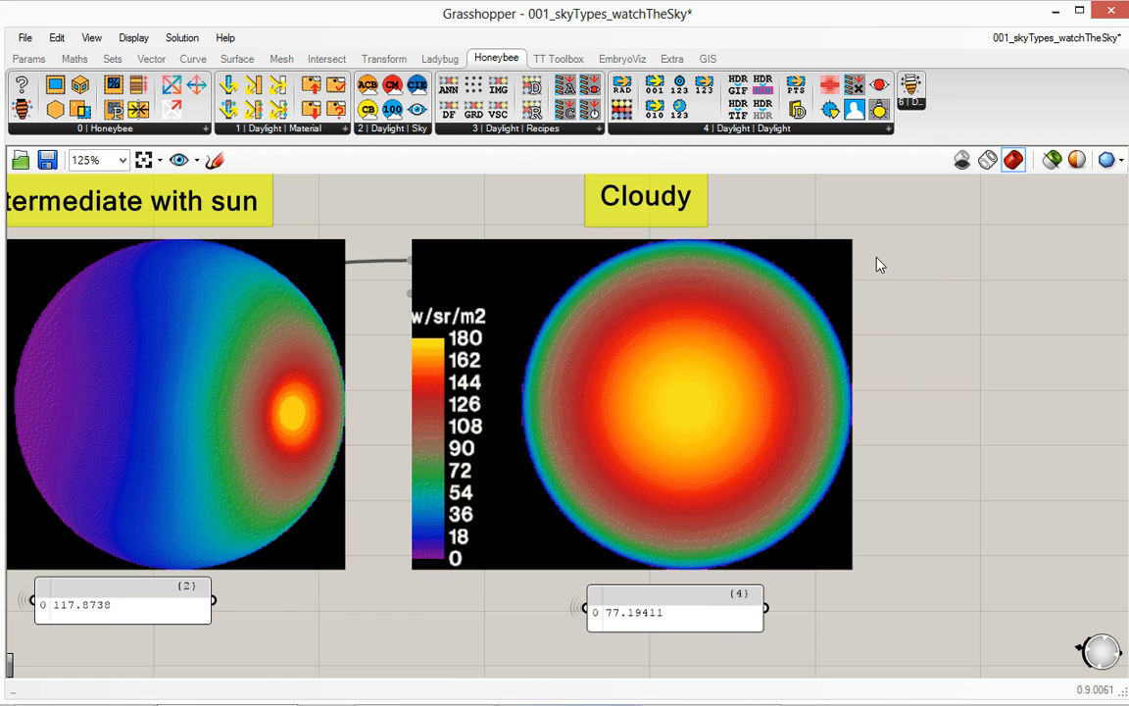
scroll(925, 257, "down", 4)
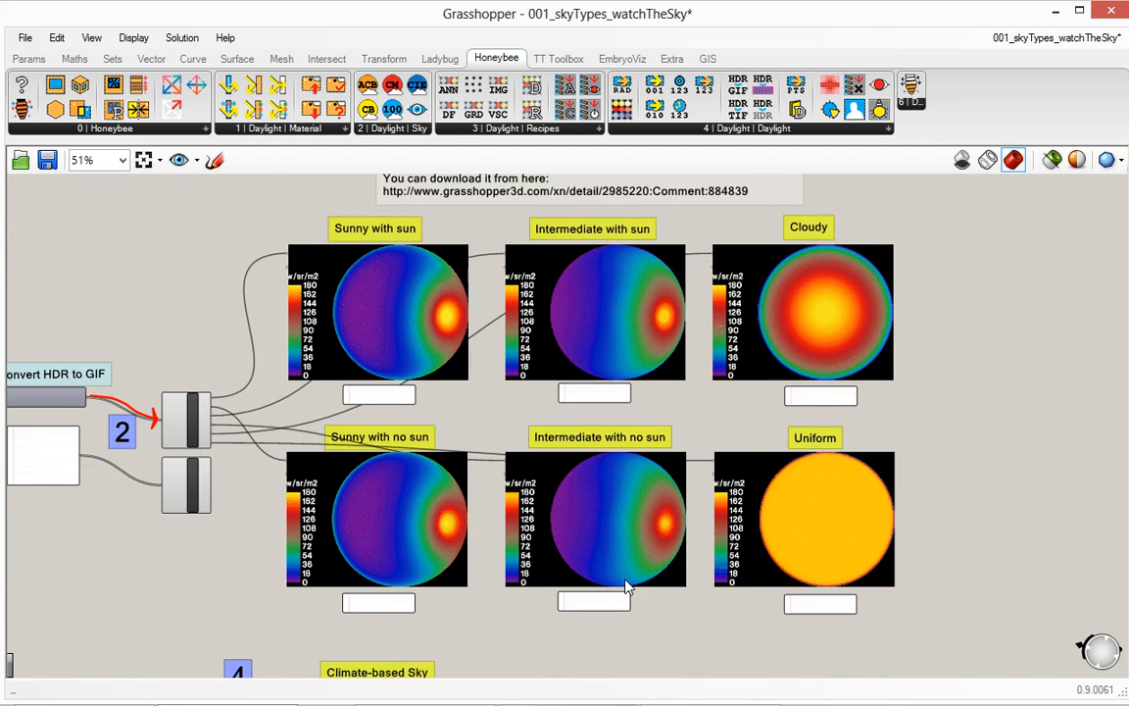
Inspect the false-colour image of the climate-based sky below the CIE sky images
right_click_drag(522, 506, 600, 294)
right_click(582, 600)
scroll(511, 586, "up", 3)
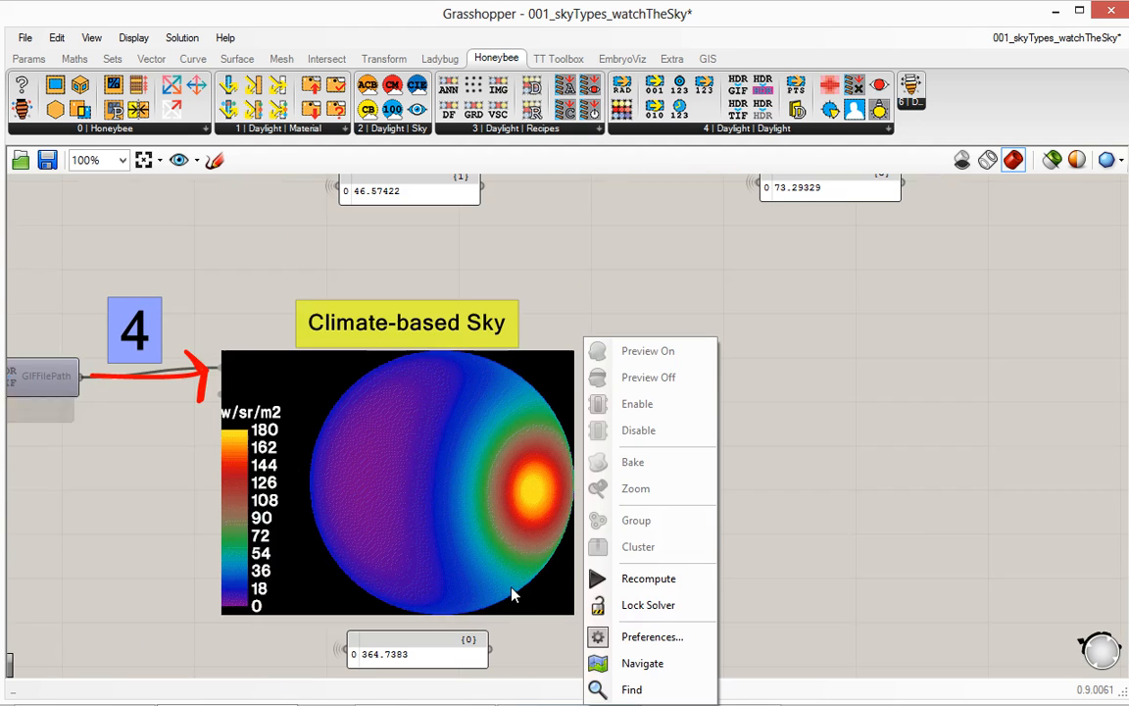
left_click(631, 348)
scroll(372, 436, "down", 5)
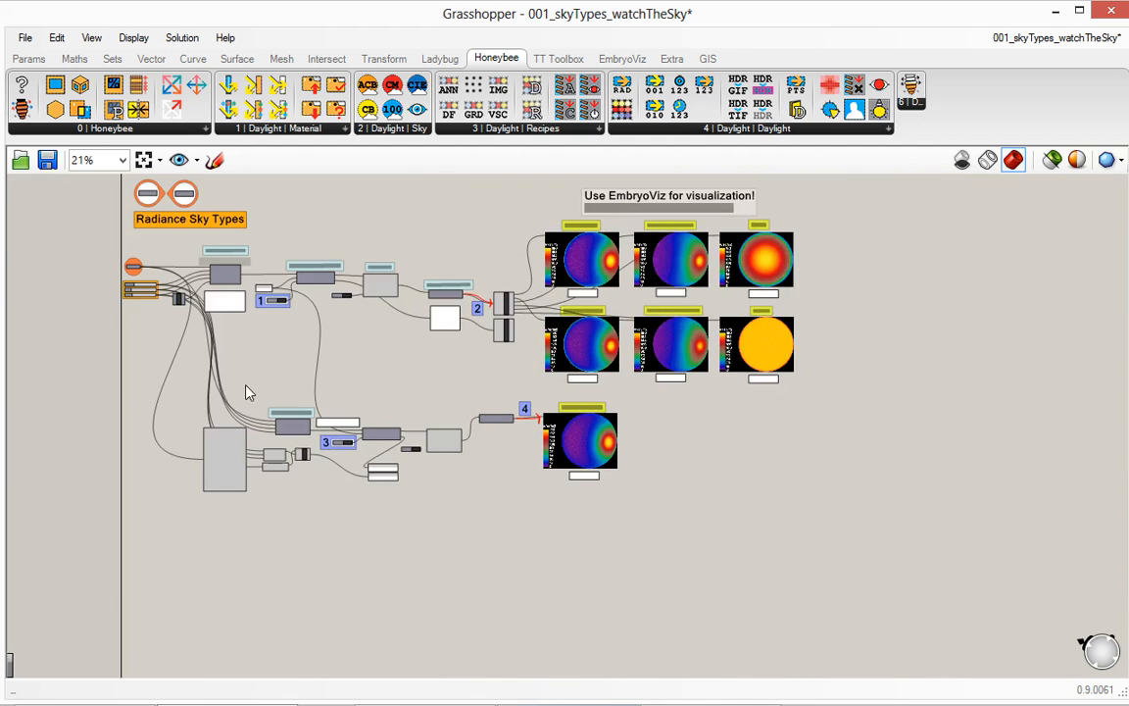
Examine the climate-based sky workflow and compare the generated sky's horizontal irradiance with the result from the weather file
scroll(338, 307, "up", 5)
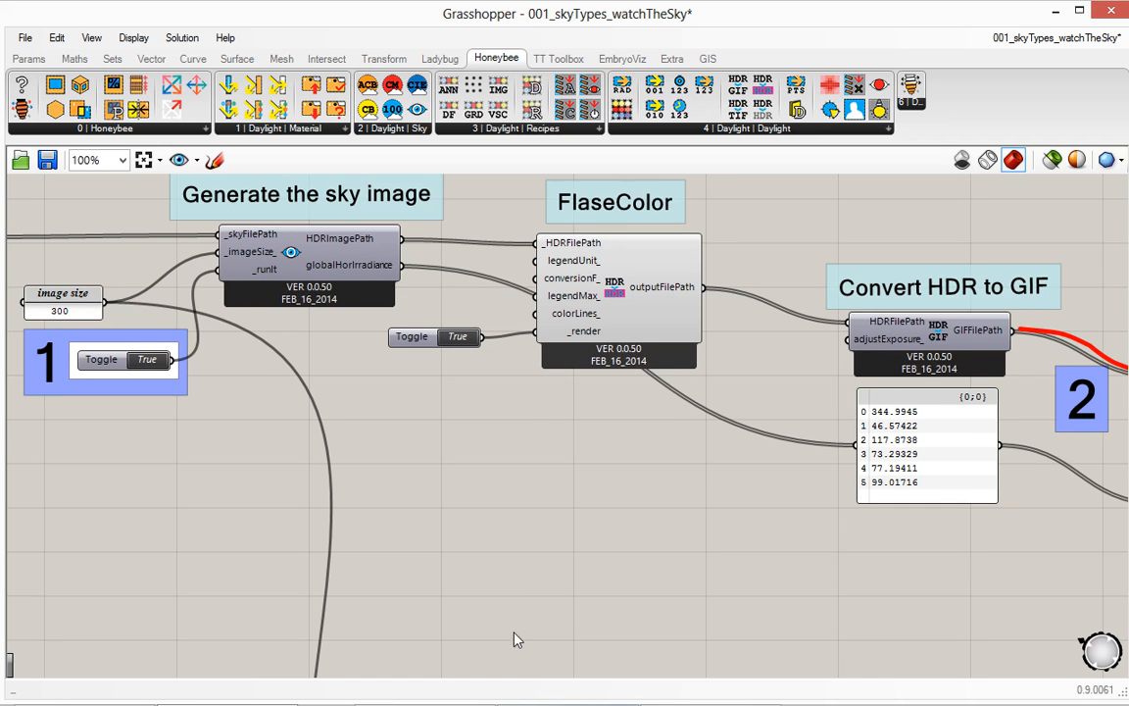
right_click_drag(513, 634, 499, 322)
scroll(499, 322, "down", 3)
left_click(456, 455)
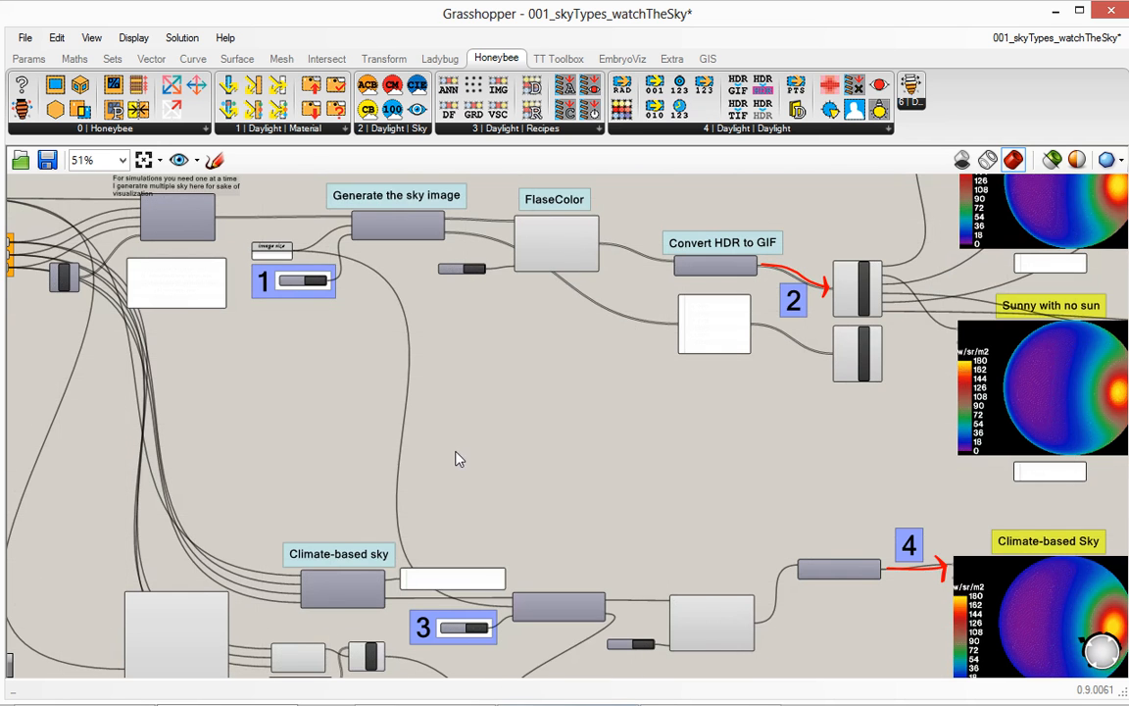
right_click_drag(570, 419, 613, 320)
scroll(636, 551, "up", 4)
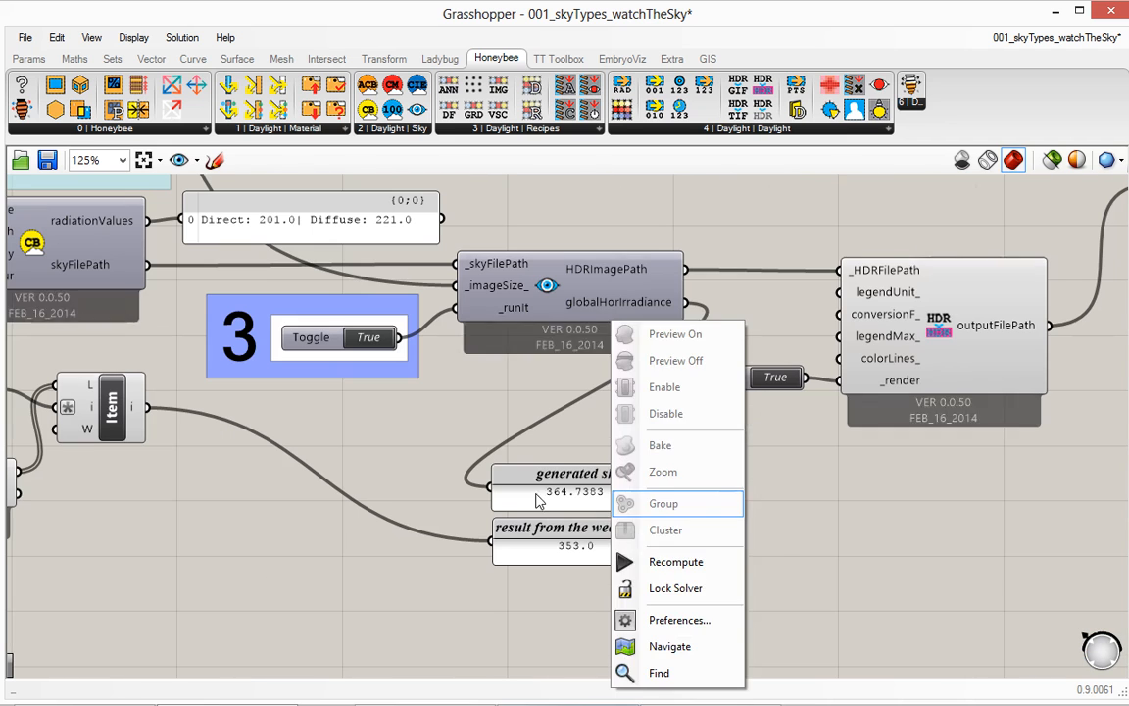
left_click(537, 498)
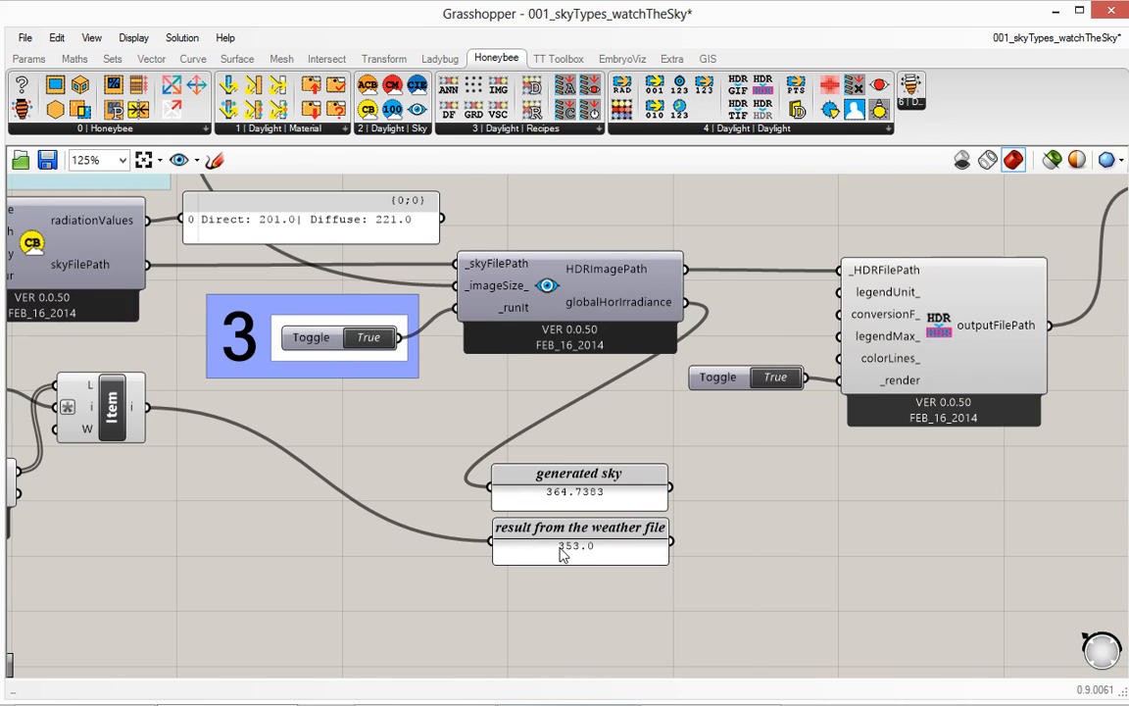
right_click_drag(440, 558, 642, 569)
right_click(684, 338)
left_click(1041, 493)
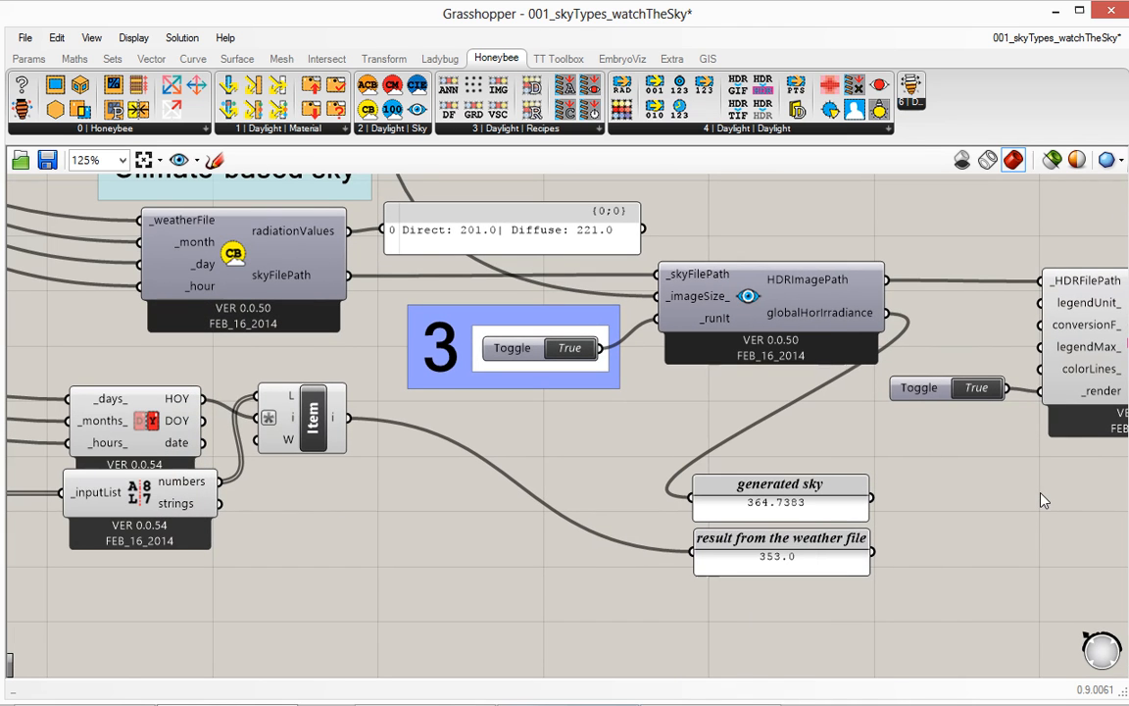
key("alt+Tab")
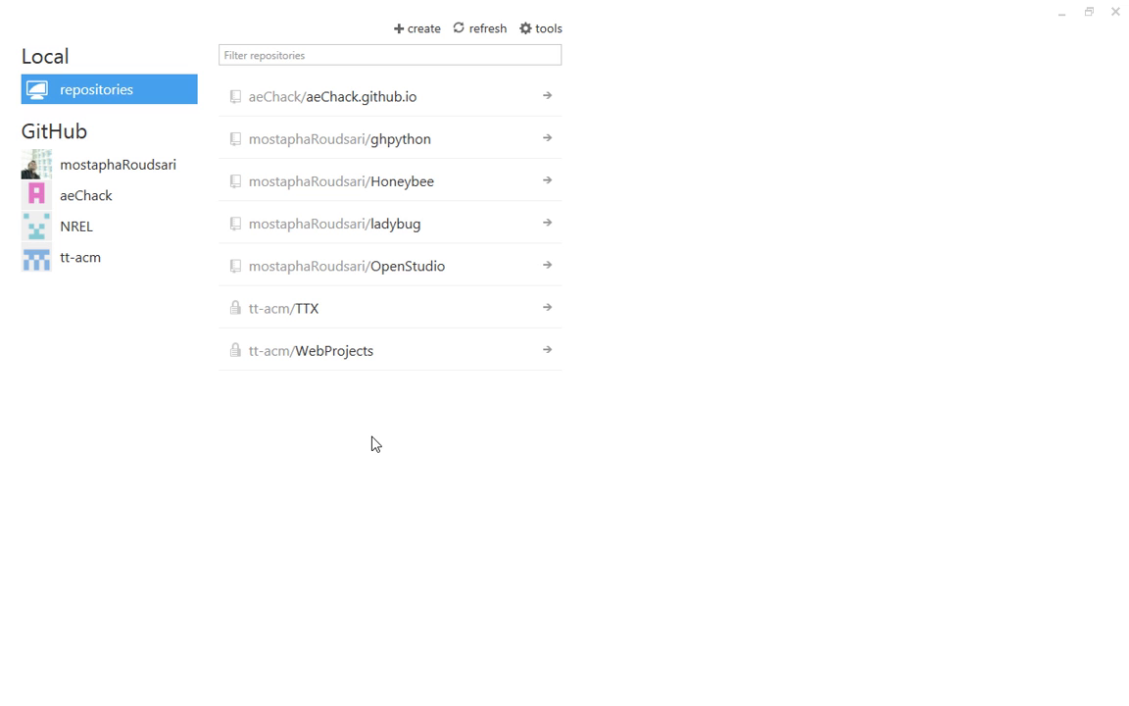
key("alt+Tab")
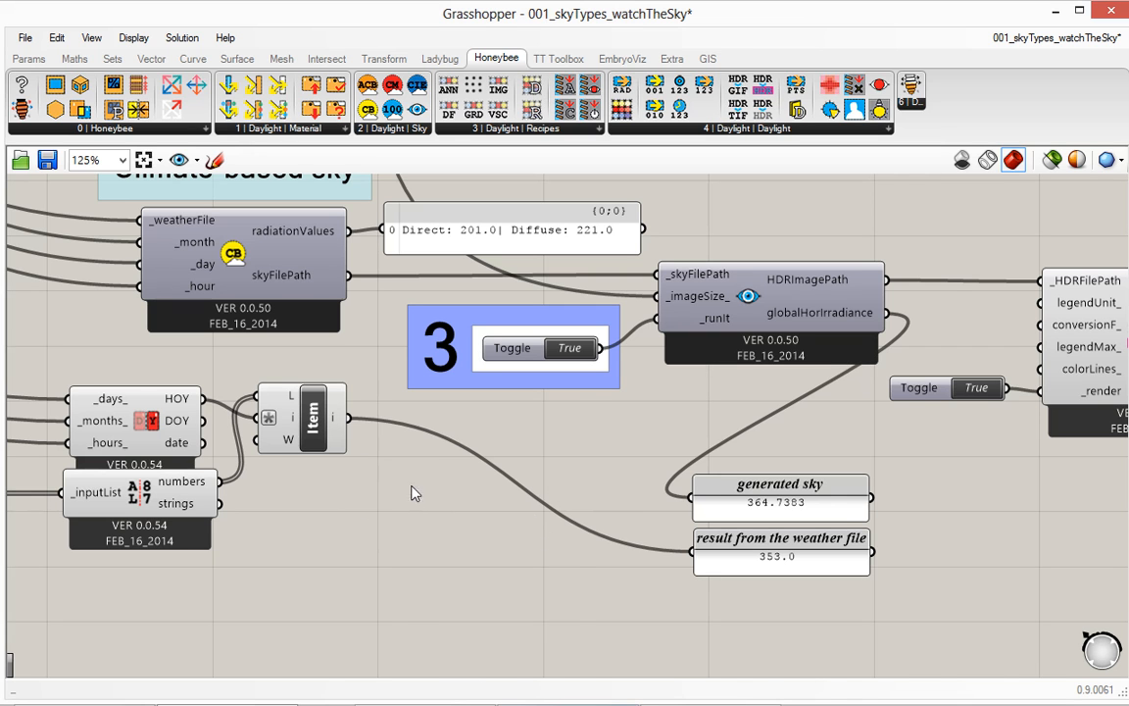
key("ctrl+Tab")
left_click(902, 245)
Switch to the 000_GettingStarted_With_Honeybee definition and examine its Materials, Geometry and Sky Definition sections
key("ctrl+Tab")
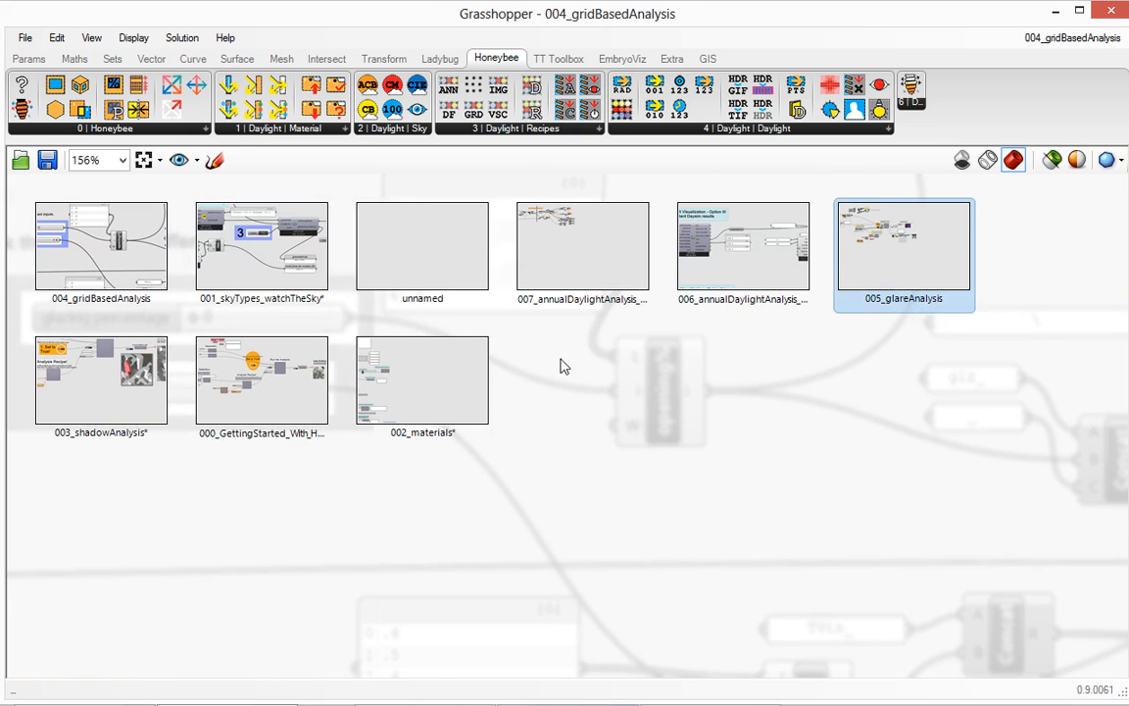
left_click(310, 365)
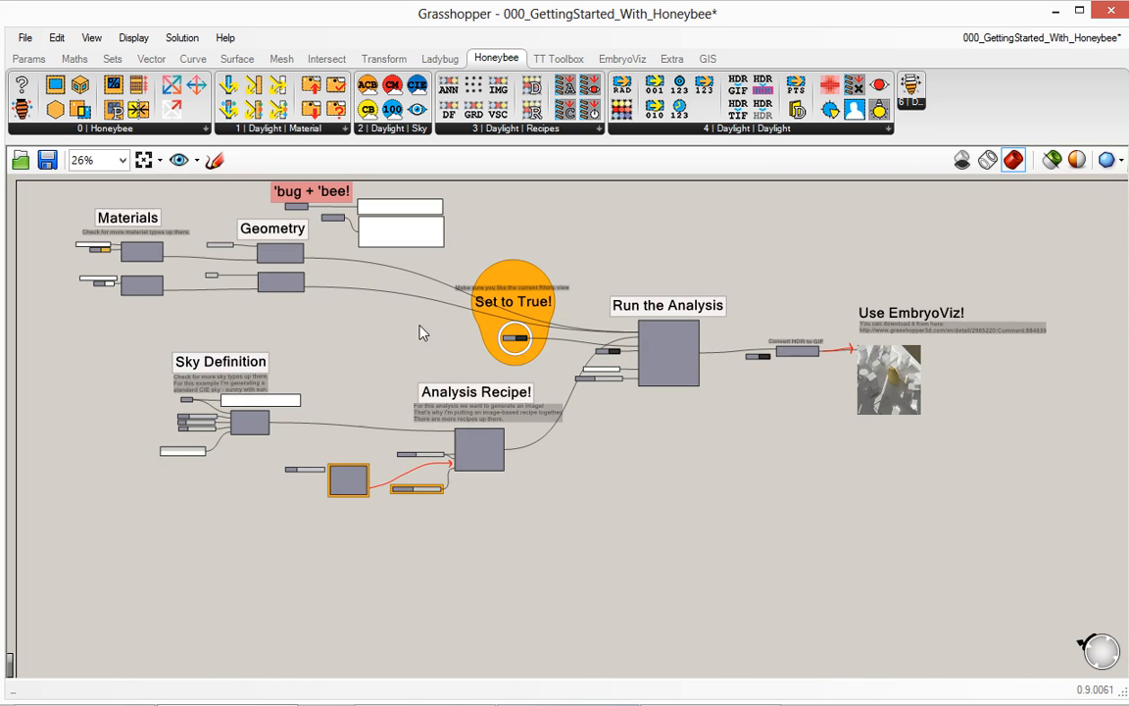
right_click_drag(624, 425, 628, 495)
left_click(120, 403)
scroll(143, 343, "up", 3)
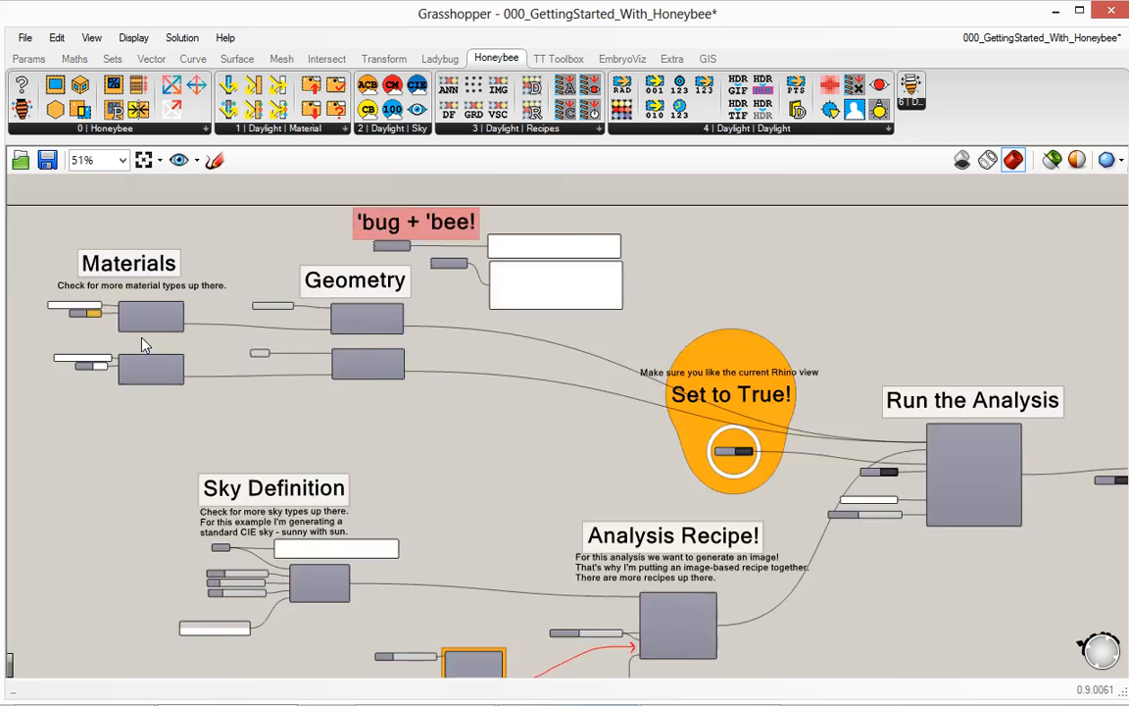
scroll(451, 334, "up", 4)
scroll(438, 312, "down", 7)
scroll(357, 389, "up", 5)
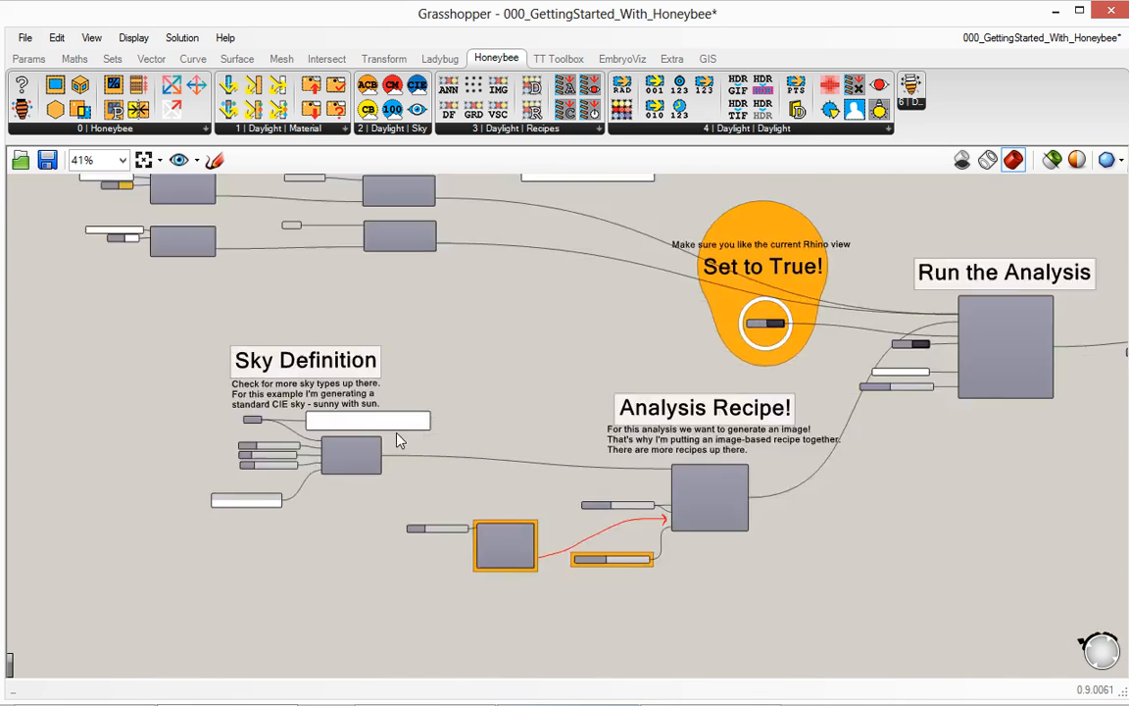
scroll(633, 316, "down", 2)
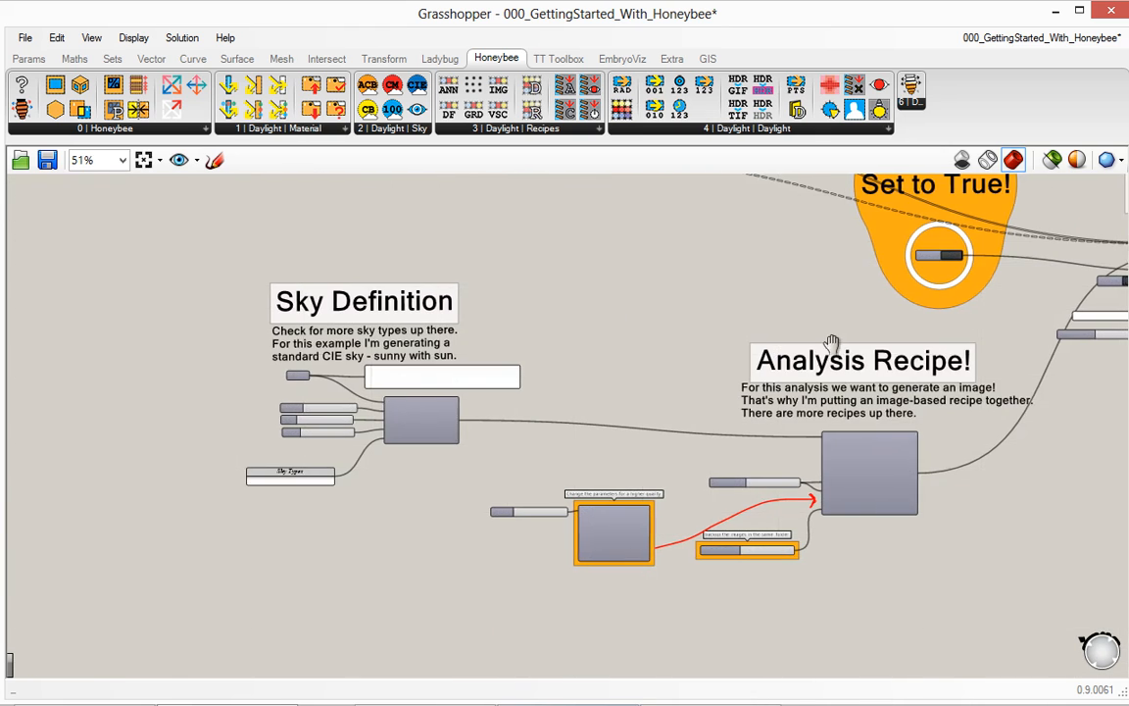
Follow the definition from the image-based Analysis Recipe through Run the Analysis to the HDR-to-GIF conversion
right_click_drag(505, 313, 209, 359)
right_click(232, 358)
left_click(1061, 389)
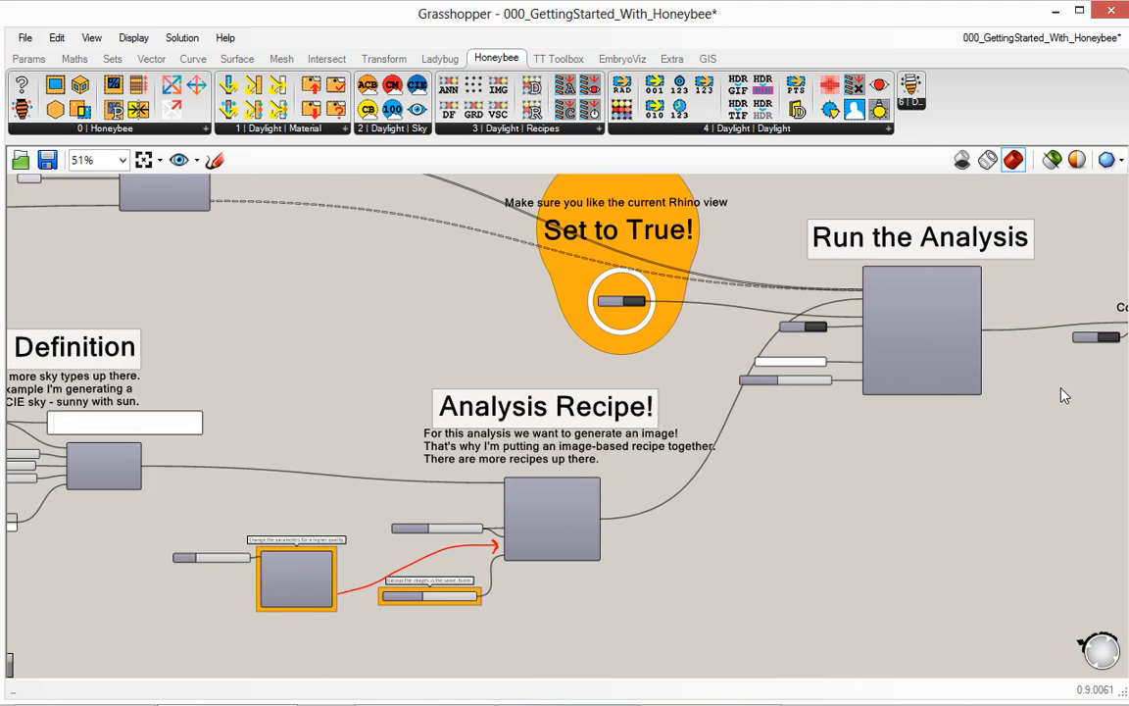
right_click_drag(621, 369, 393, 382)
right_click_drag(272, 431, 261, 433)
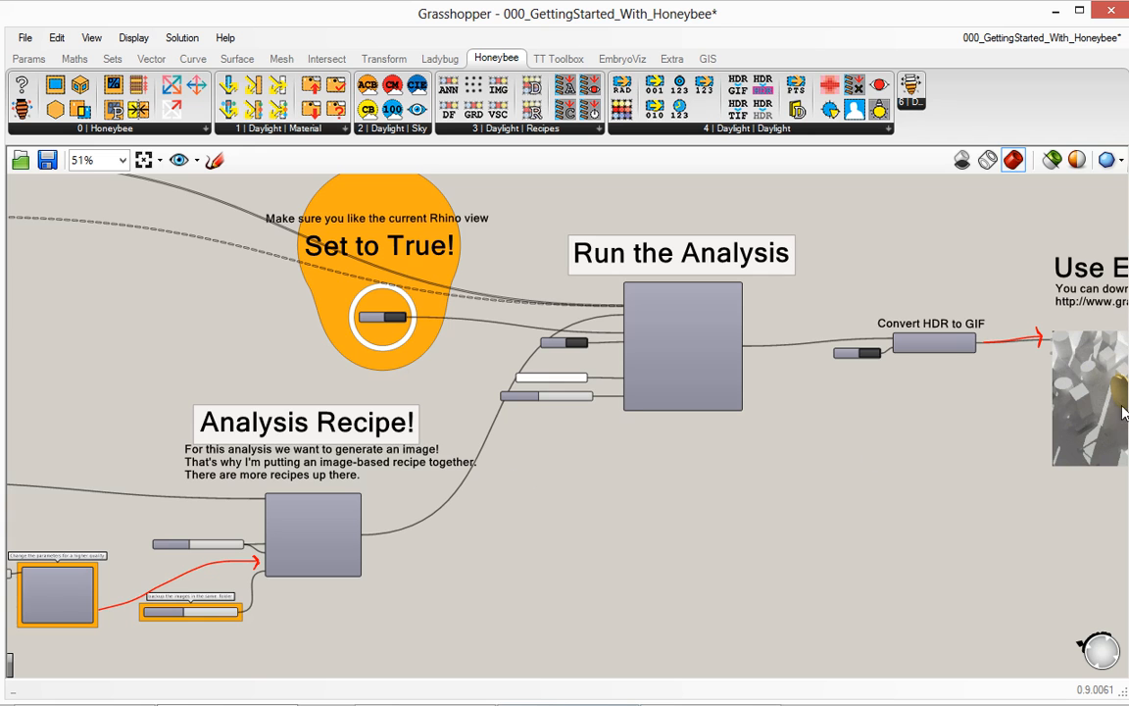
Inspect the rendered image of the building model displayed with EmbryoViz at the end of the definition
right_click_drag(1124, 412, 811, 385)
scroll(812, 385, "up", 12)
scroll(716, 370, "down", 6)
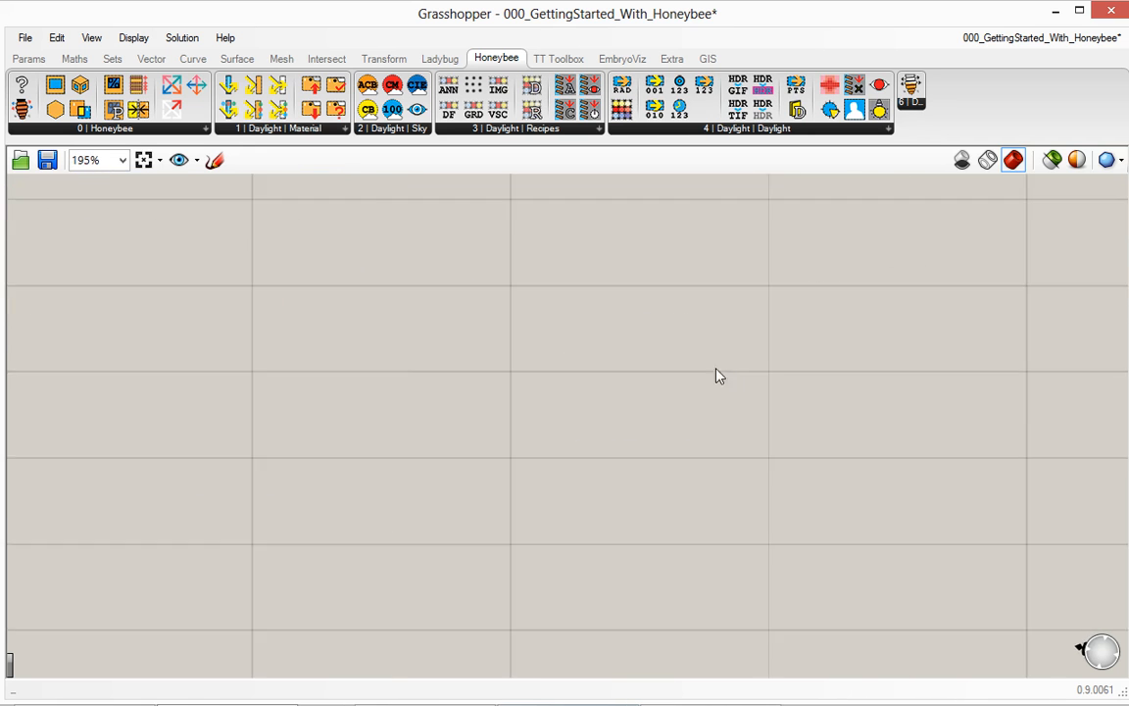
scroll(716, 377, "down", 4)
right_click_drag(314, 363, 858, 428)
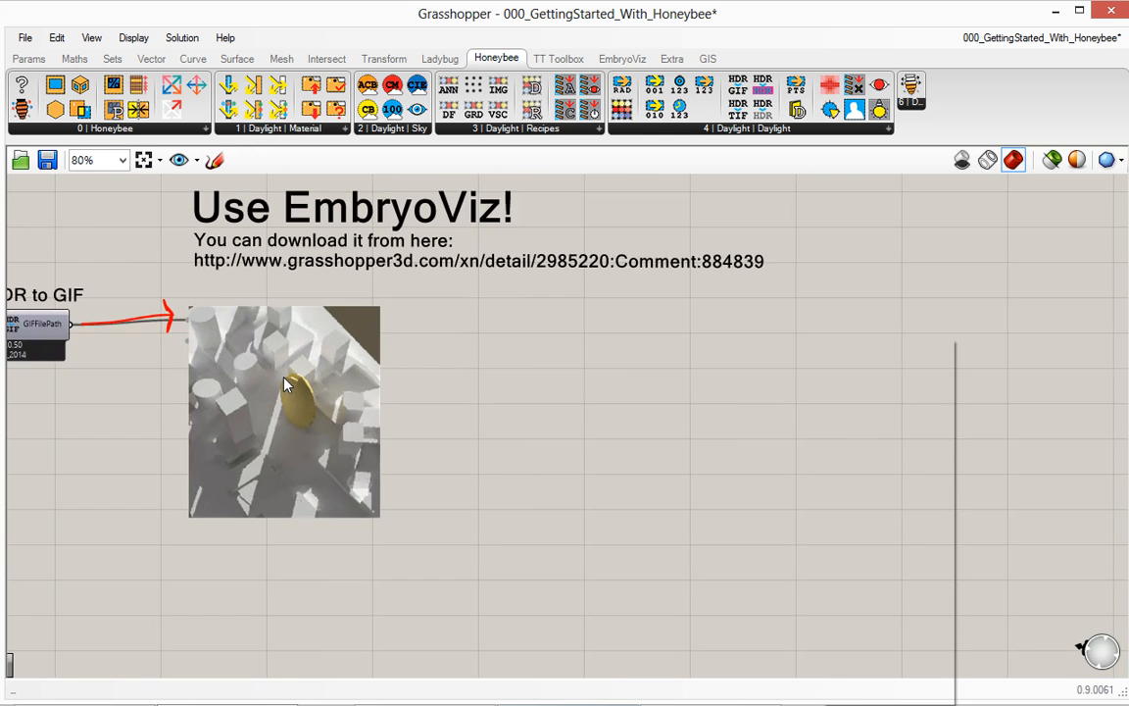
View the EmbryoViz rendering of the golden building and its surroundings up close
scroll(284, 378, "up", 4)
scroll(506, 353, "down", 2)
right_click_drag(579, 348, 605, 334)
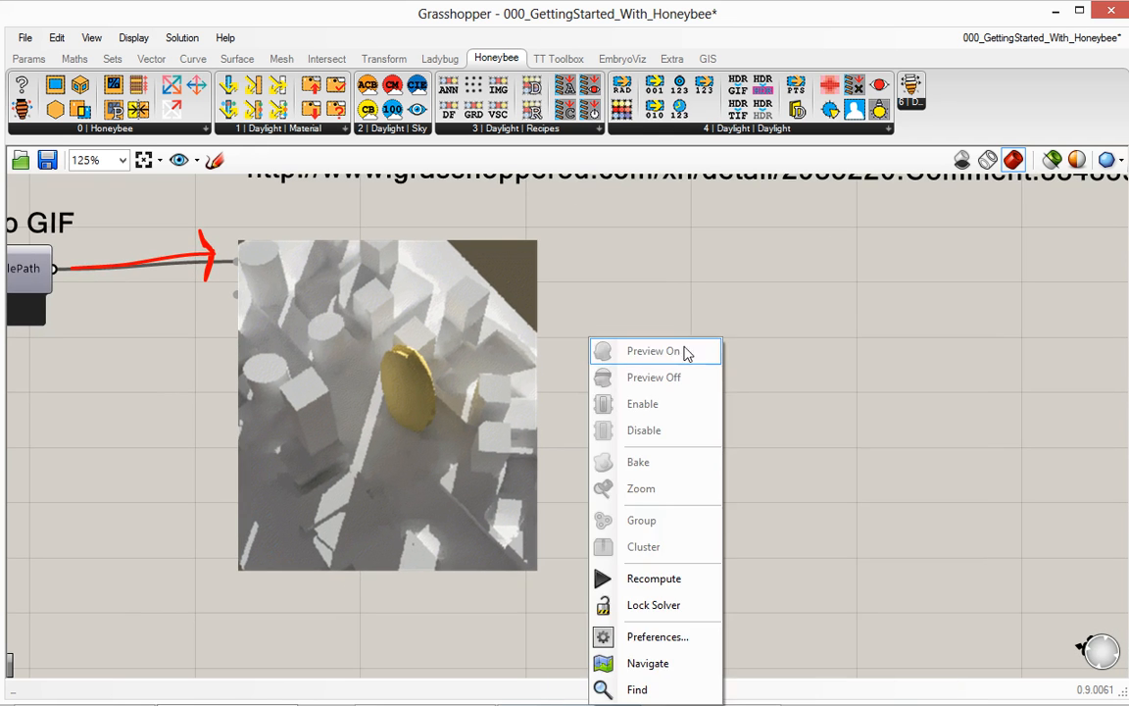
left_click(686, 290)
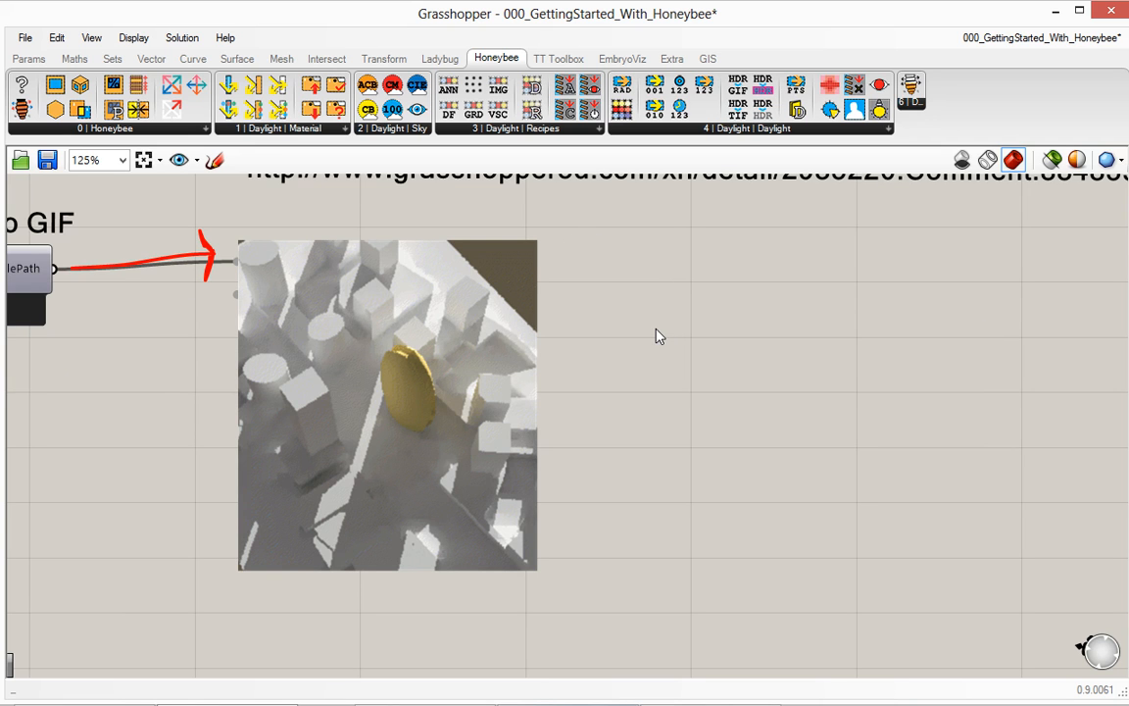
Switch to the 003_shadowAnalysis definition and examine how its Hours list and Index slider feed the CIE sky's hour input
key("ctrl+Tab")
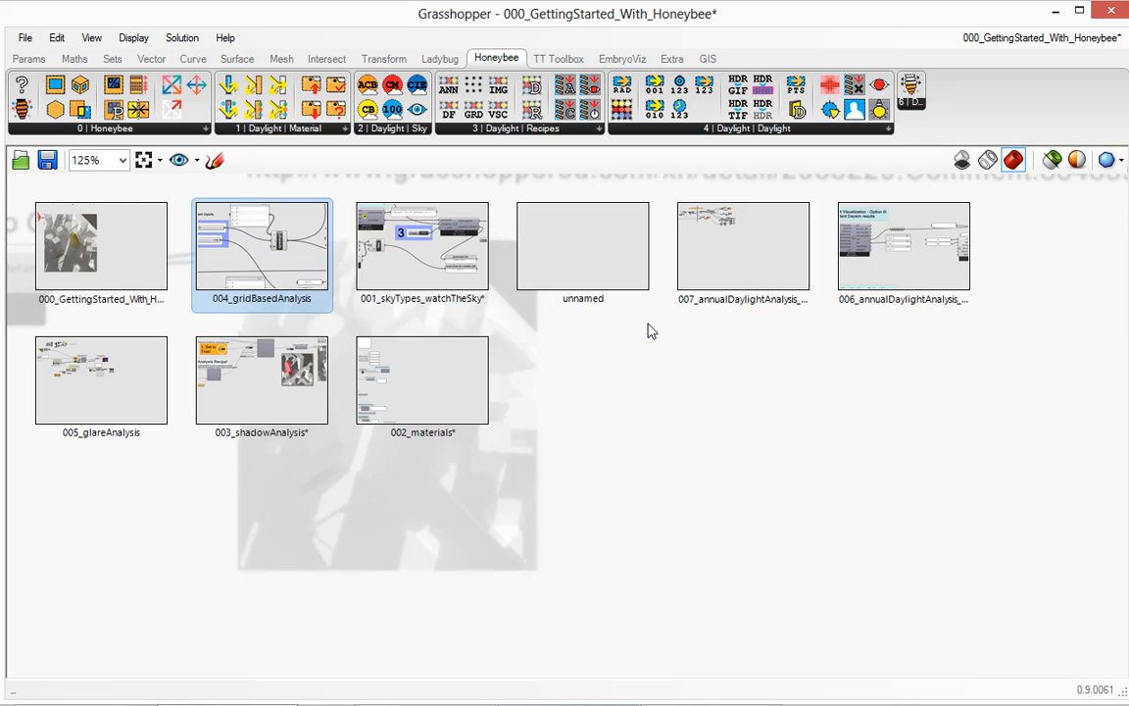
left_click(255, 390)
right_click_drag(531, 459, 641, 450)
right_click(720, 461)
scroll(719, 461, "down", 3)
left_click(371, 463)
scroll(360, 396, "up", 10)
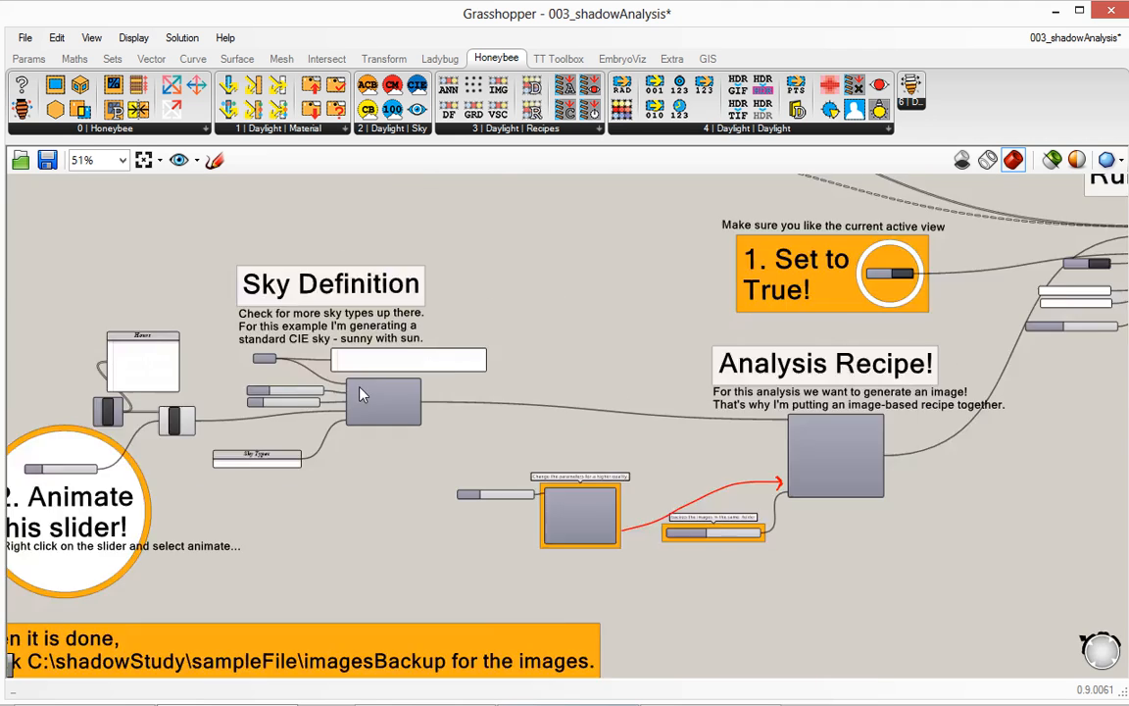
scroll(533, 369, "down", 1)
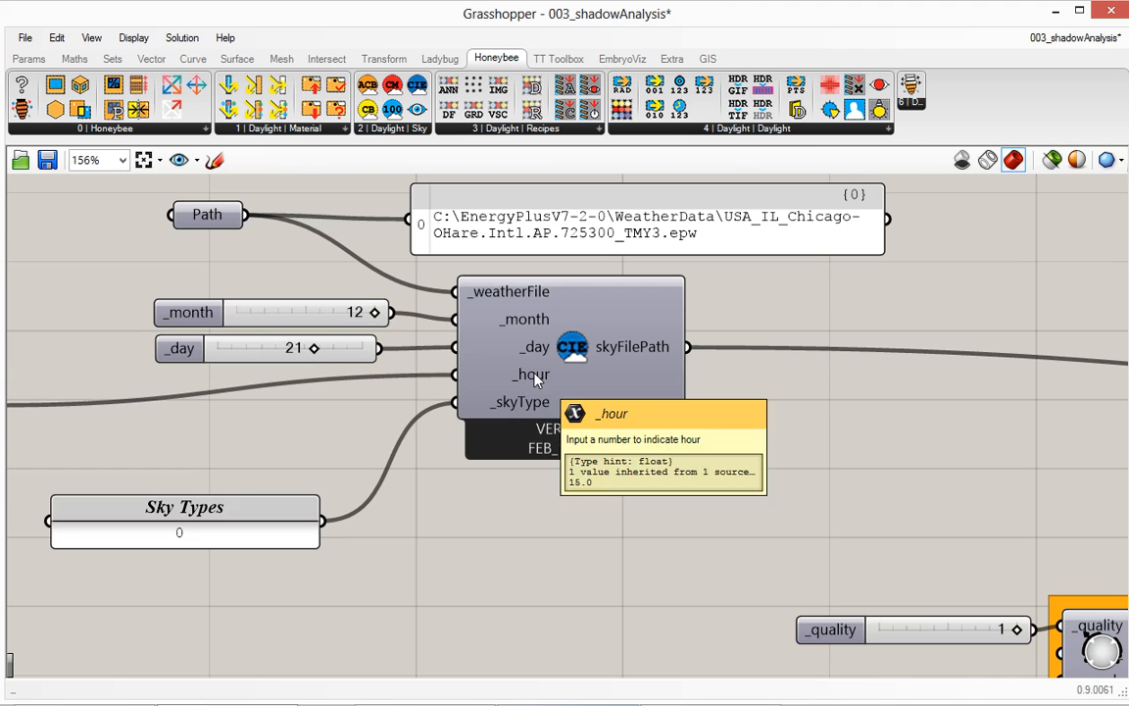
mouse_move(507, 386)
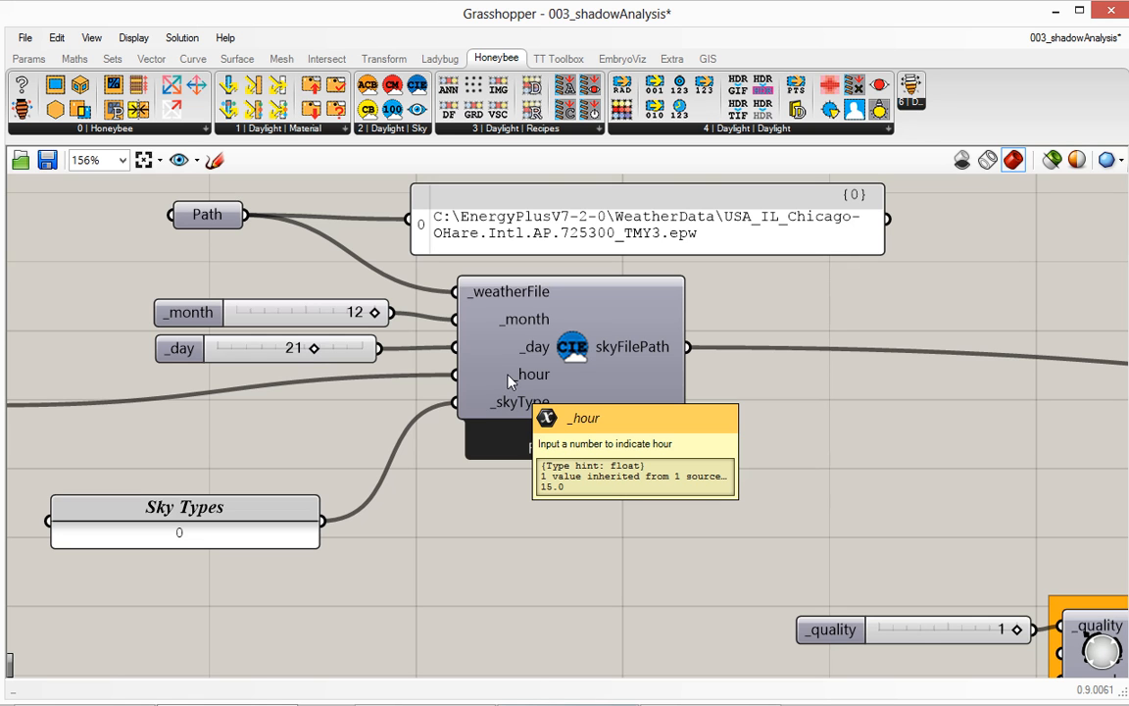
scroll(490, 367, "down", 4)
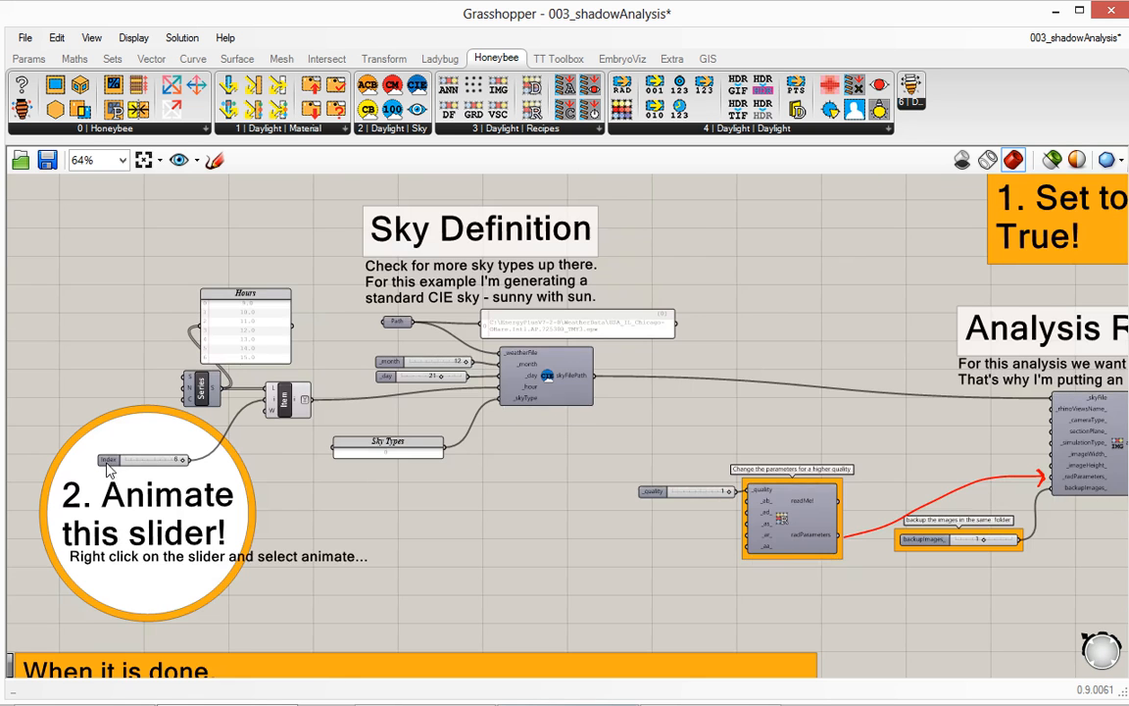
scroll(109, 467, "up", 2)
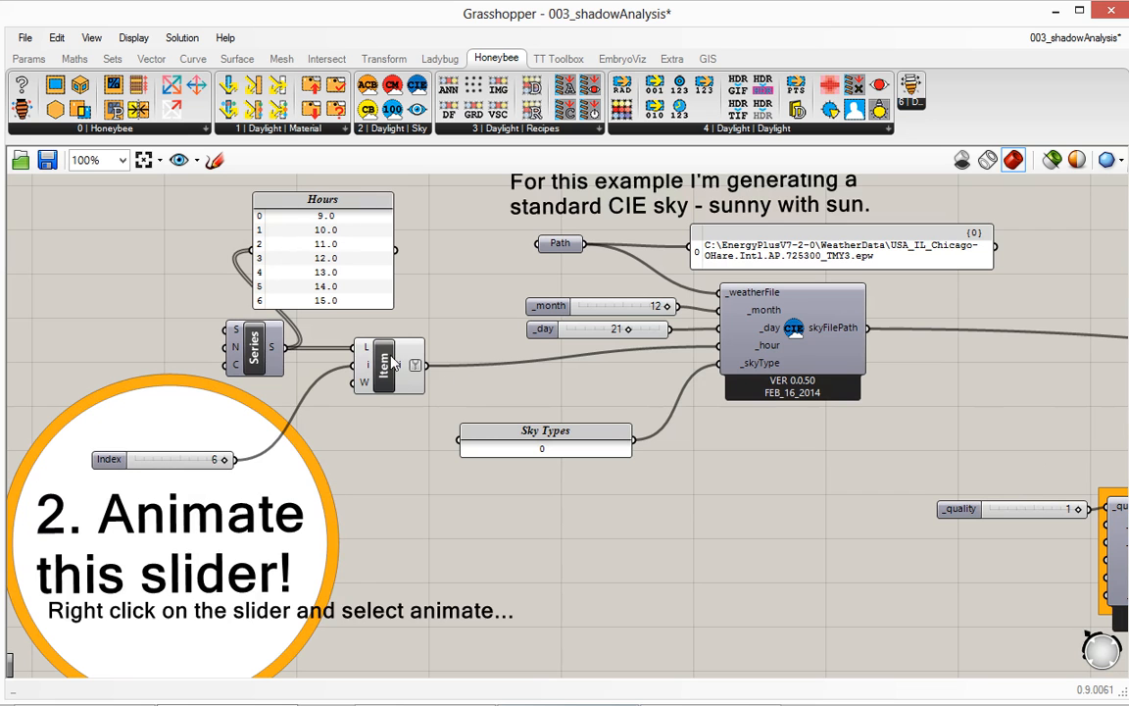
Follow the shadow analysis from the recipe to the HDR-to-GIF conversion and inspect the rendered shadow image
scroll(627, 385, "down", 7)
right_click_drag(744, 483, 407, 422)
right_click(515, 338)
scroll(730, 373, "up", 5)
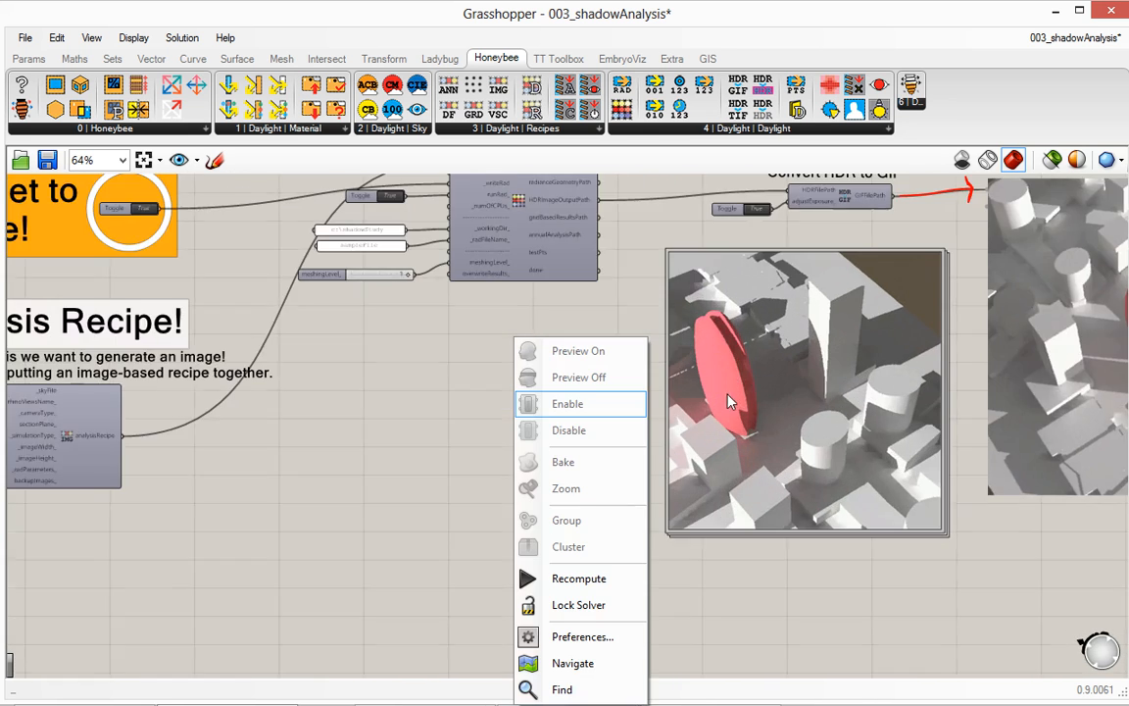
left_click(428, 339)
scroll(583, 388, "up", 1)
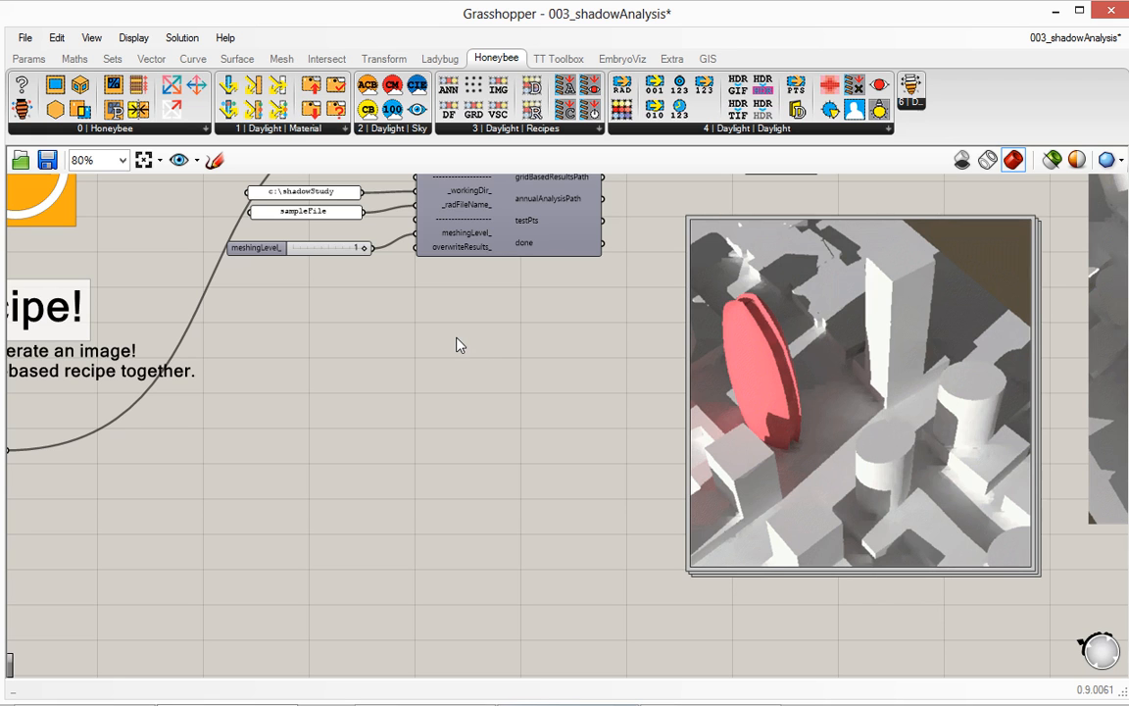
Browse the open definitions, switch to 004_gridBasedAnalysis and view its analysis and results sections
left_click(1088, 39)
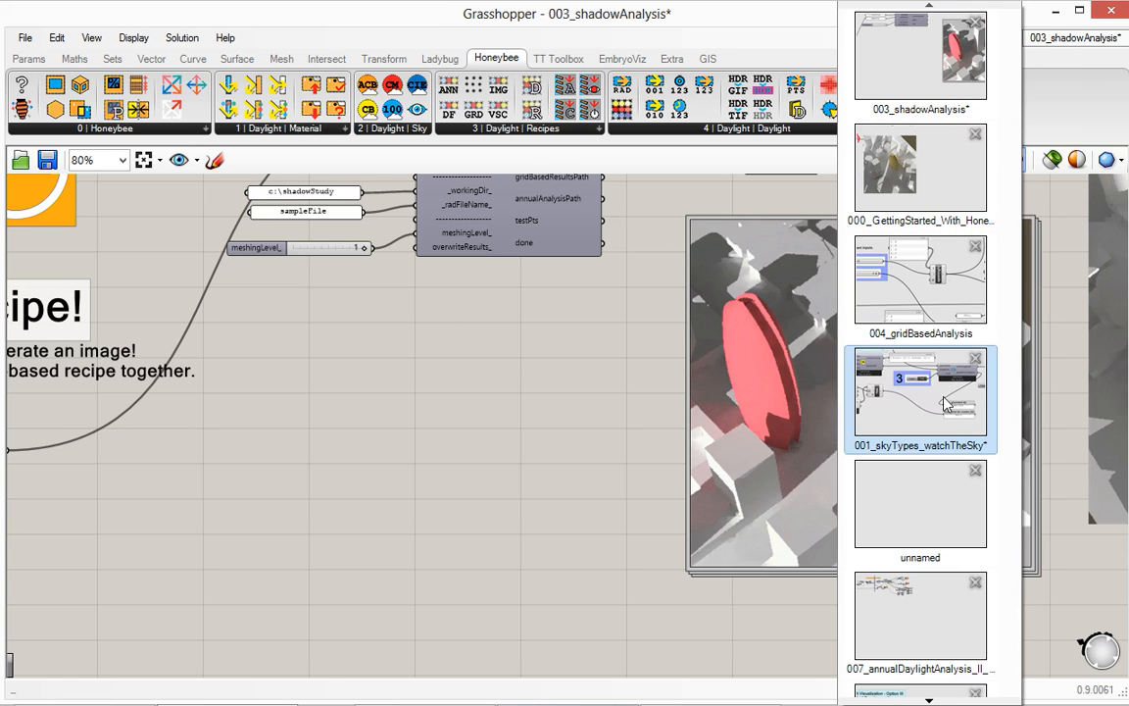
scroll(922, 313, "down", 2)
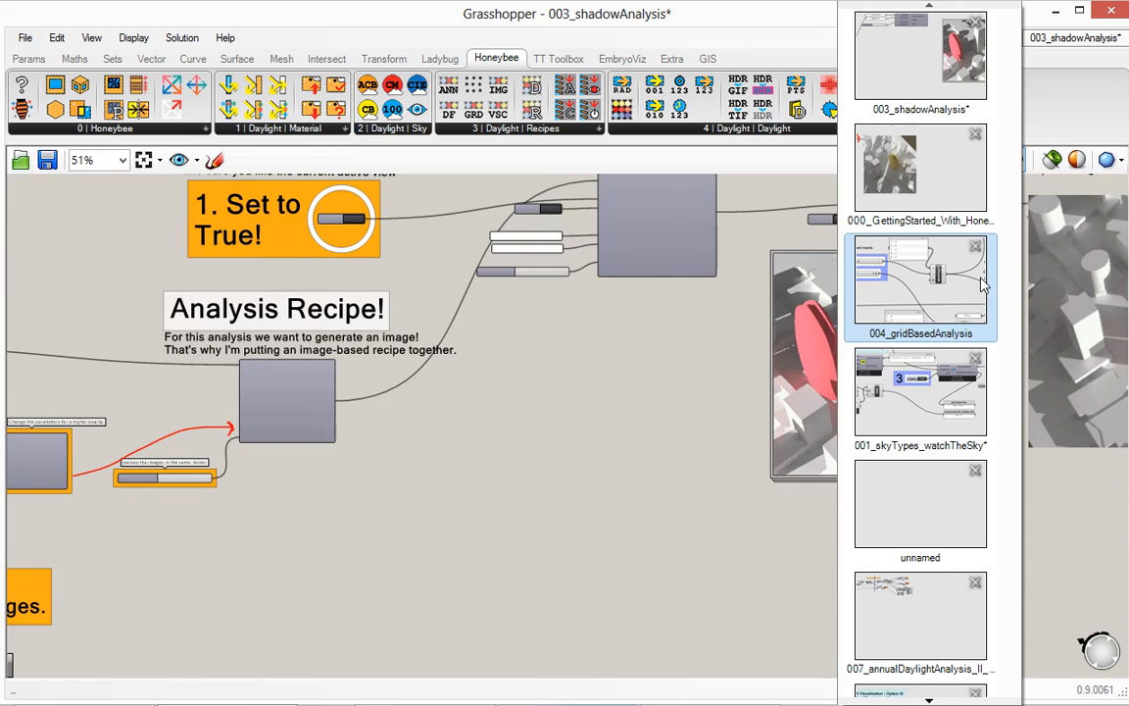
mouse_move(941, 698)
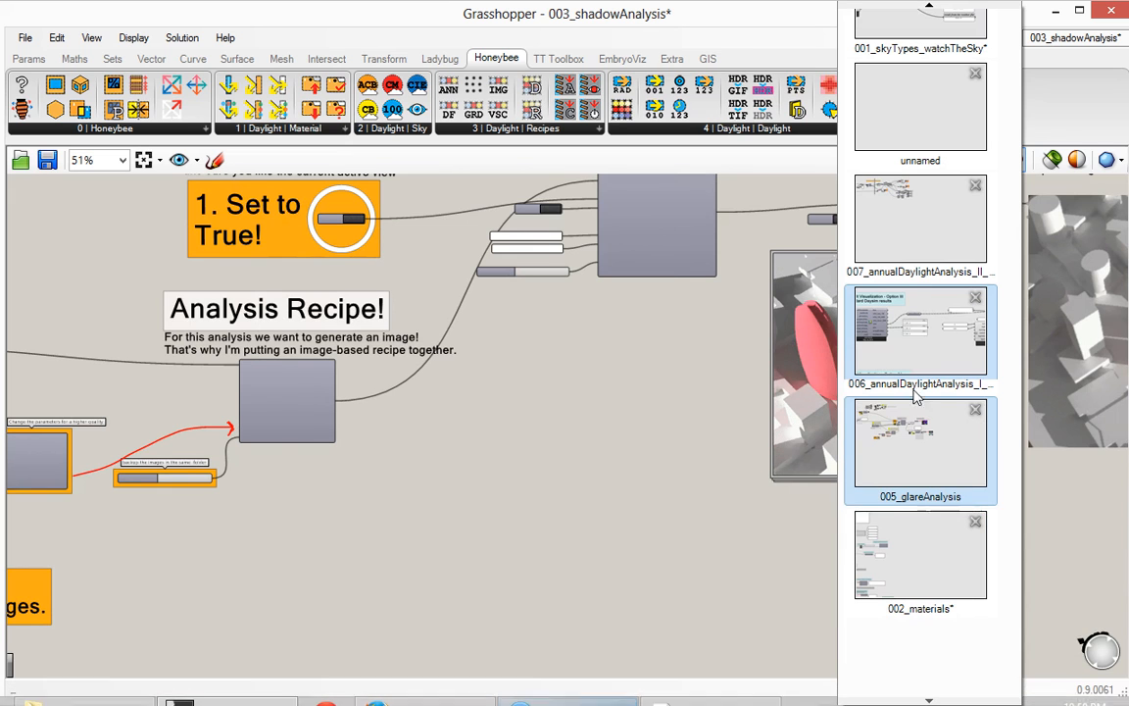
mouse_move(932, 8)
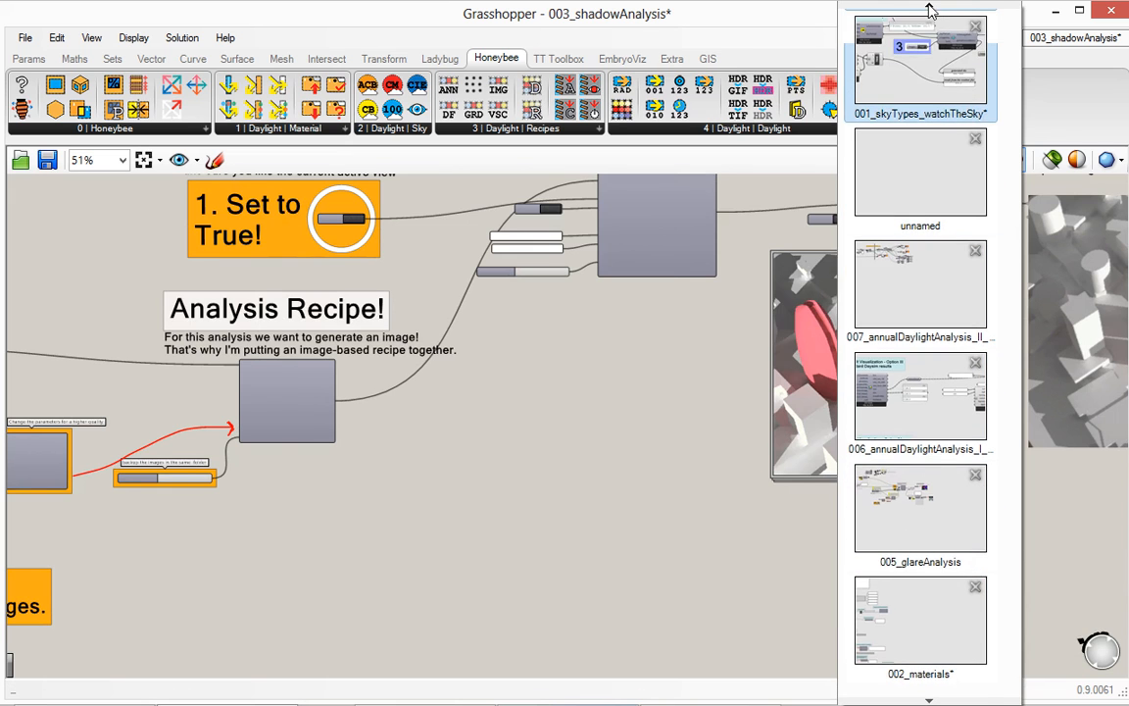
left_click(927, 29)
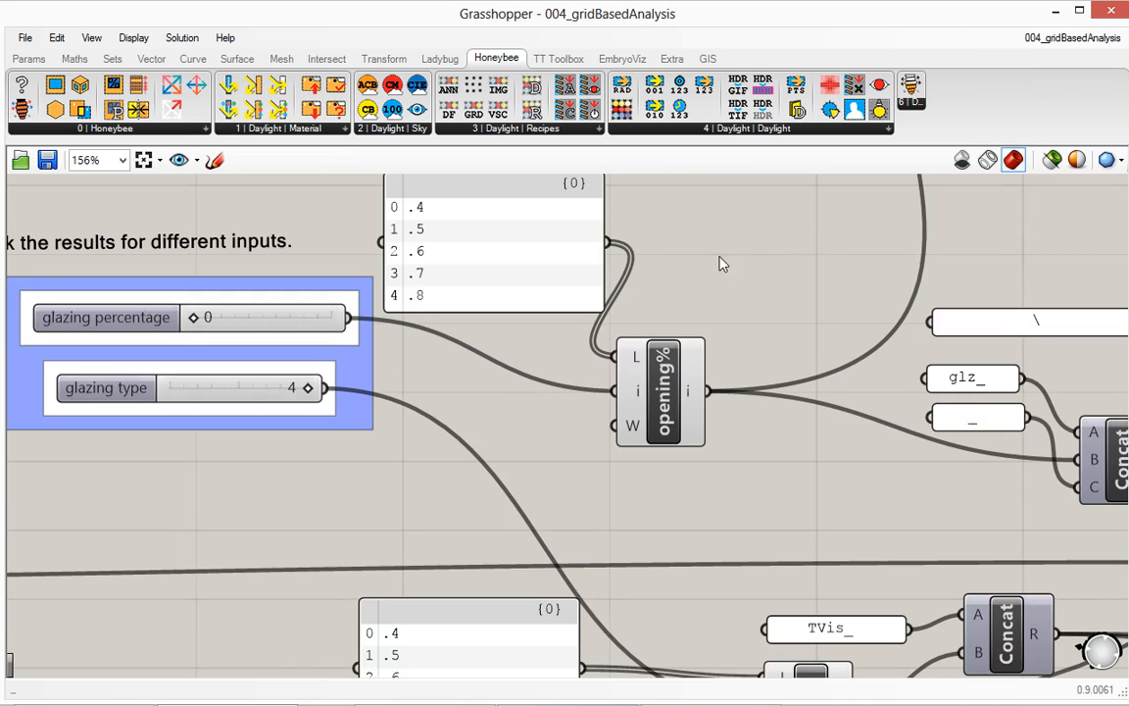
scroll(536, 383, "down", 3)
middle_click(534, 380)
left_click(367, 468)
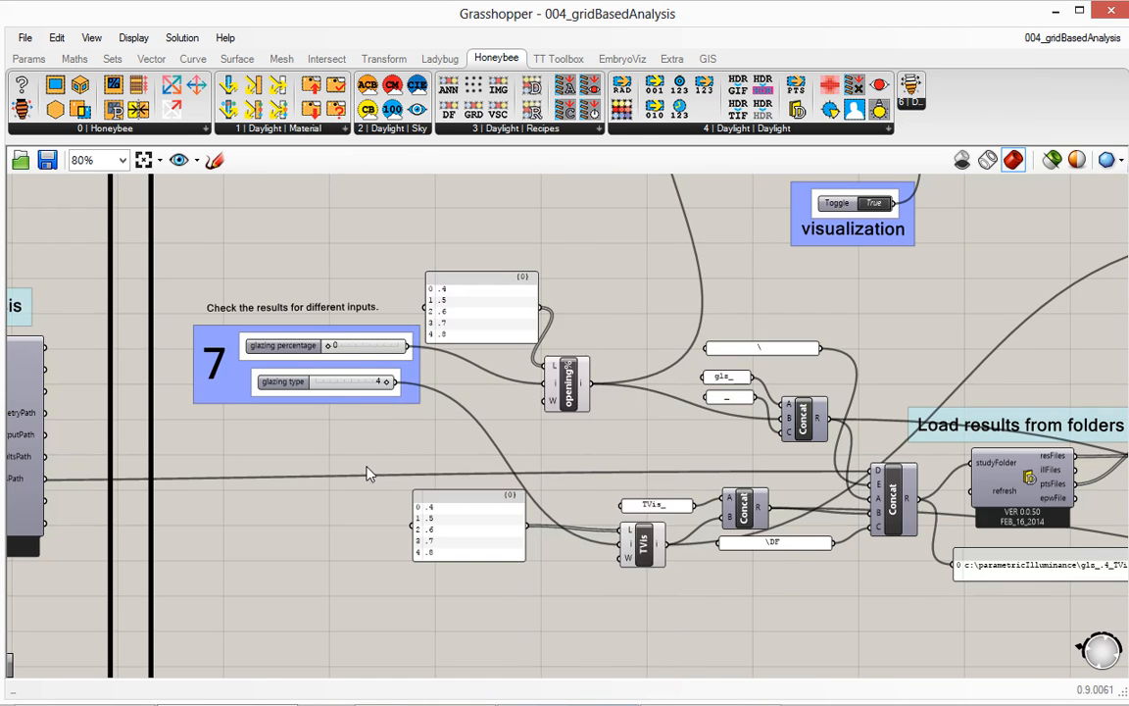
scroll(447, 398, "down", 5)
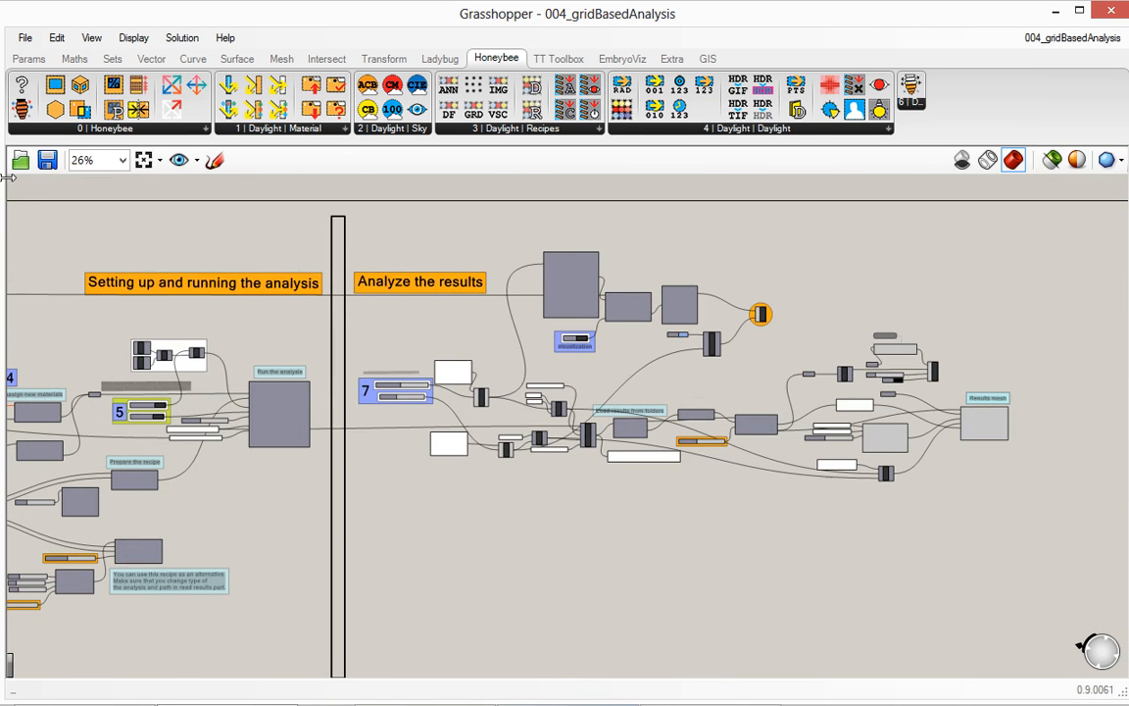
Place Grasshopper beside Rhino and show the room's Daylight Factor mesh up close in the Perspective viewport
left_click_drag(8, 176, 520, 200)
left_click(323, 303)
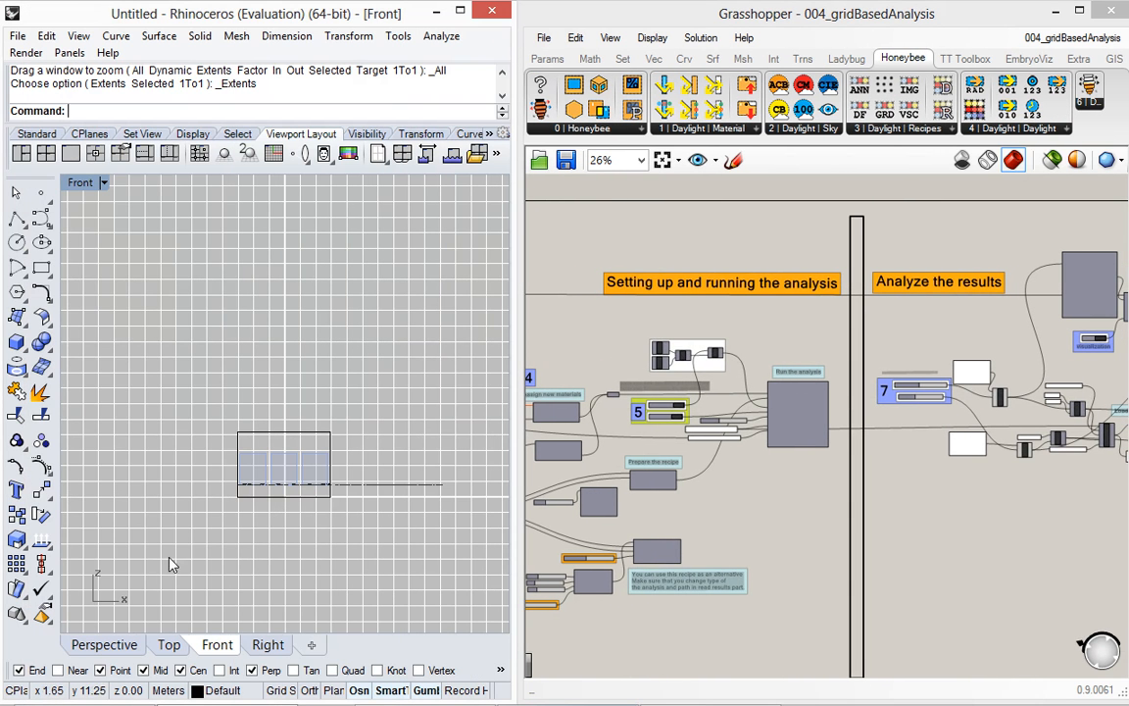
left_click(104, 644)
right_click_drag(222, 391, 299, 380)
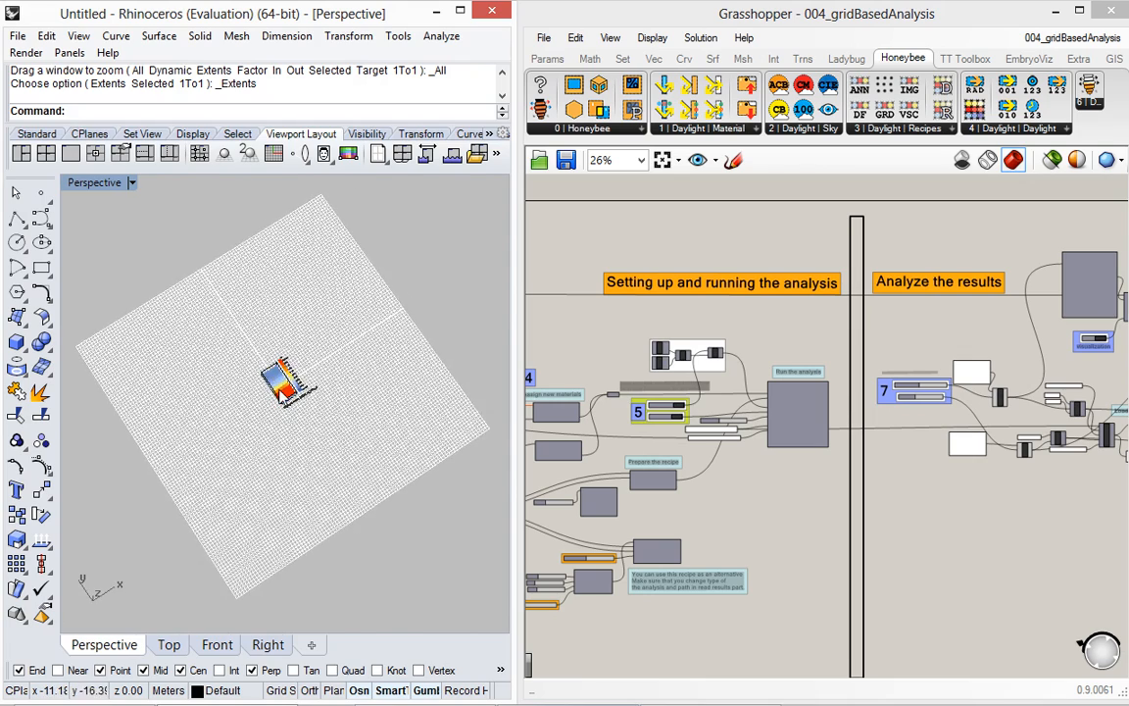
scroll(343, 390, "up", 3)
scroll(342, 398, "up", 5)
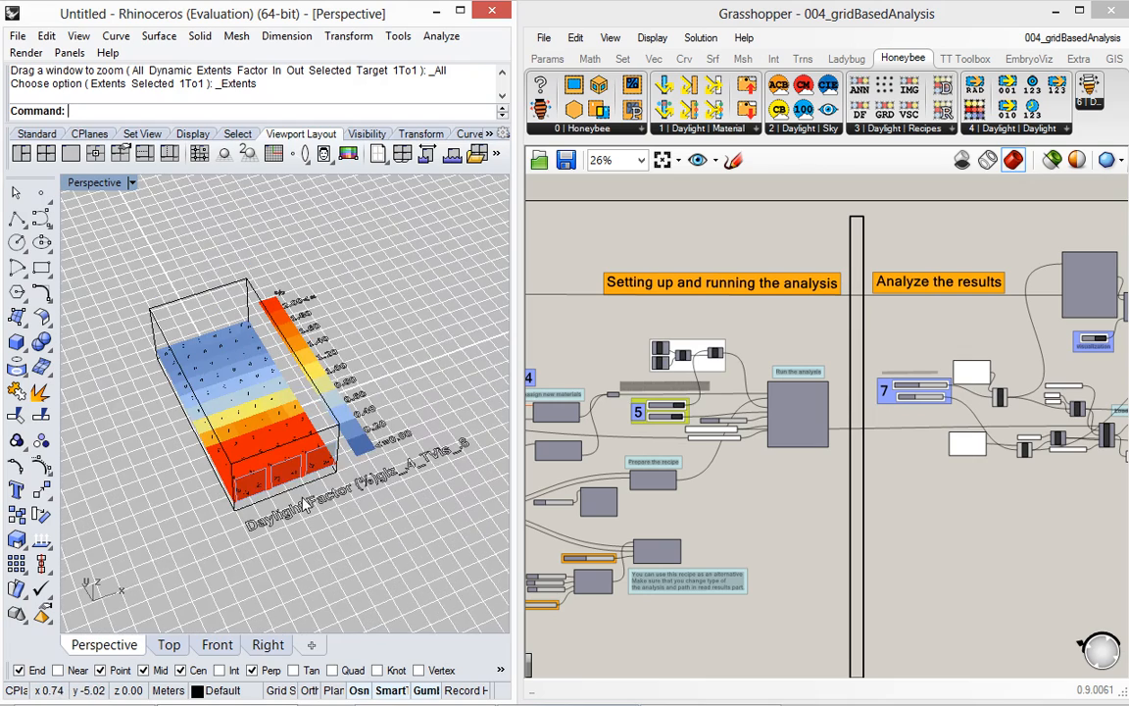
Examine the opening percentage and TVis value lists with their Index sliders feeding the runItAll component
scroll(730, 422, "down", 4)
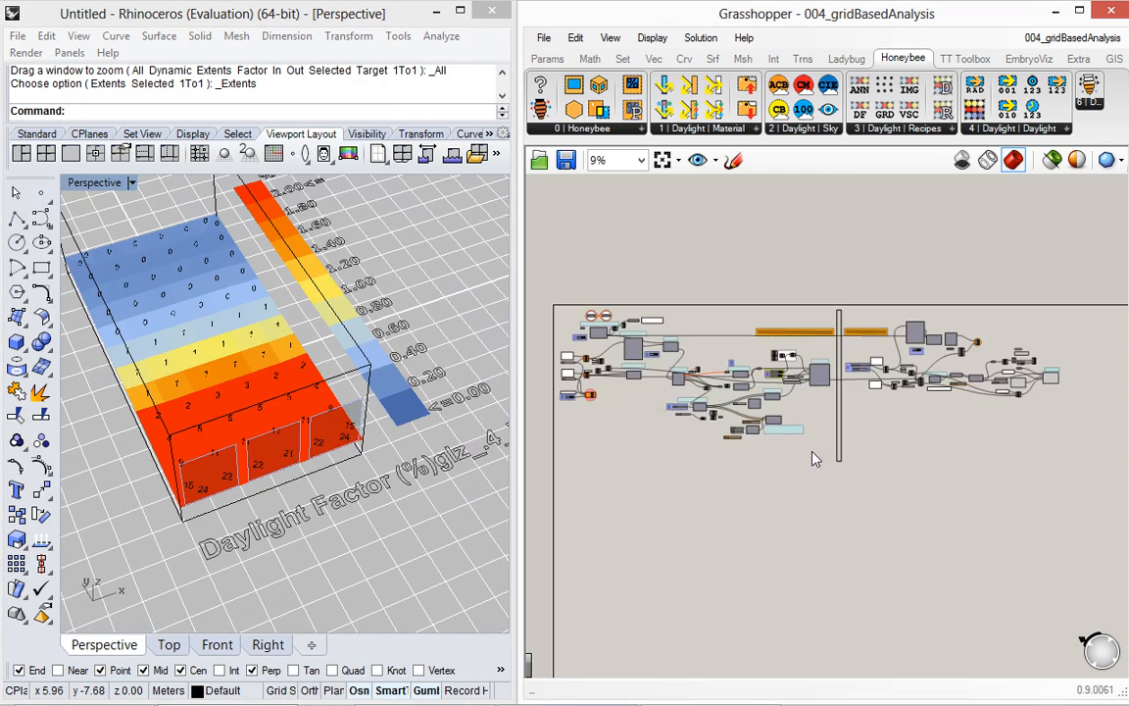
right_click_drag(885, 450, 917, 450)
scroll(668, 365, "up", 7)
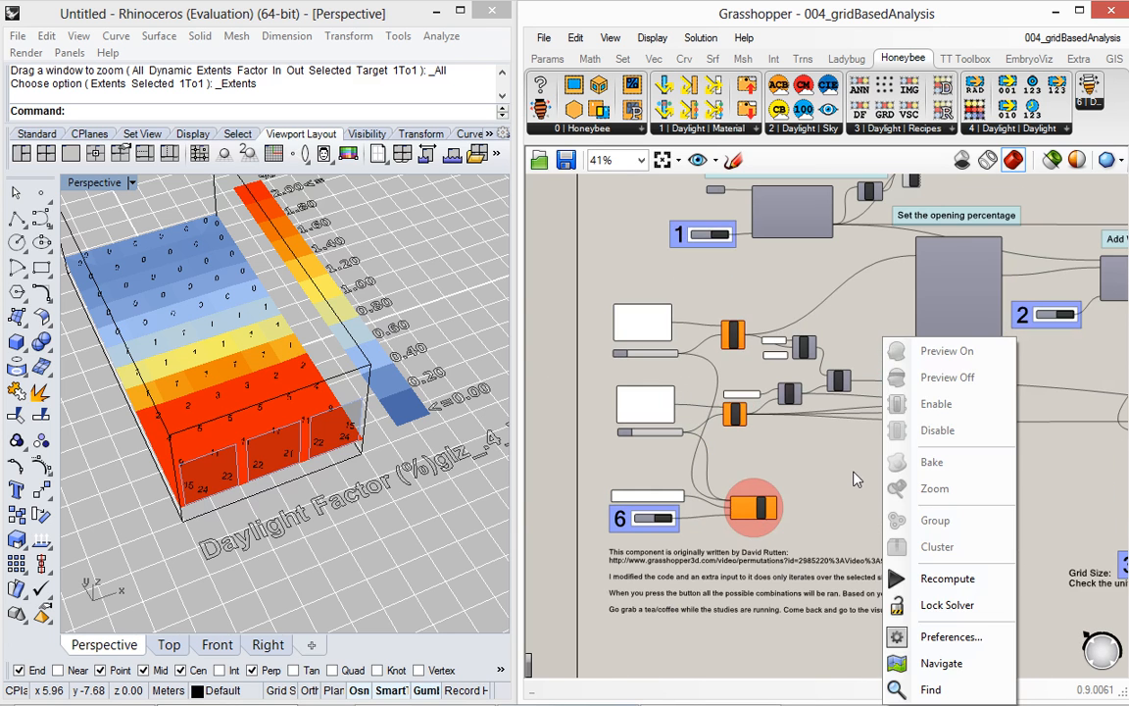
left_click(853, 471)
scroll(745, 353, "up", 4)
scroll(725, 359, "down", 1)
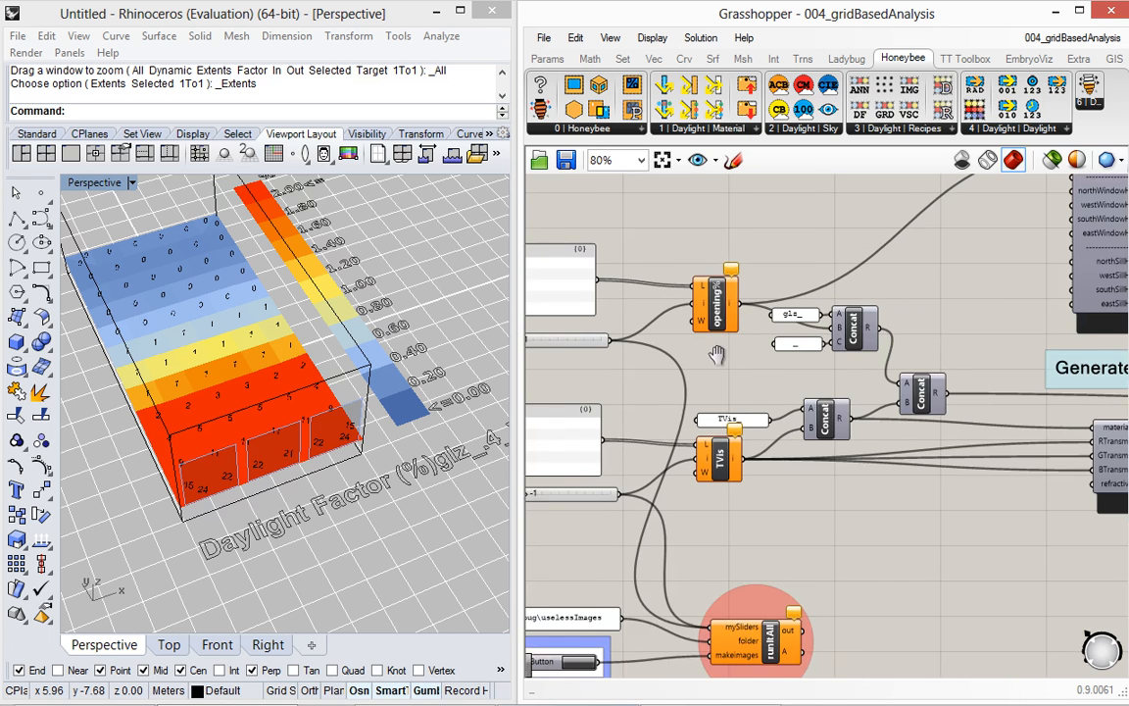
right_click_drag(716, 361, 828, 365)
left_click(644, 233)
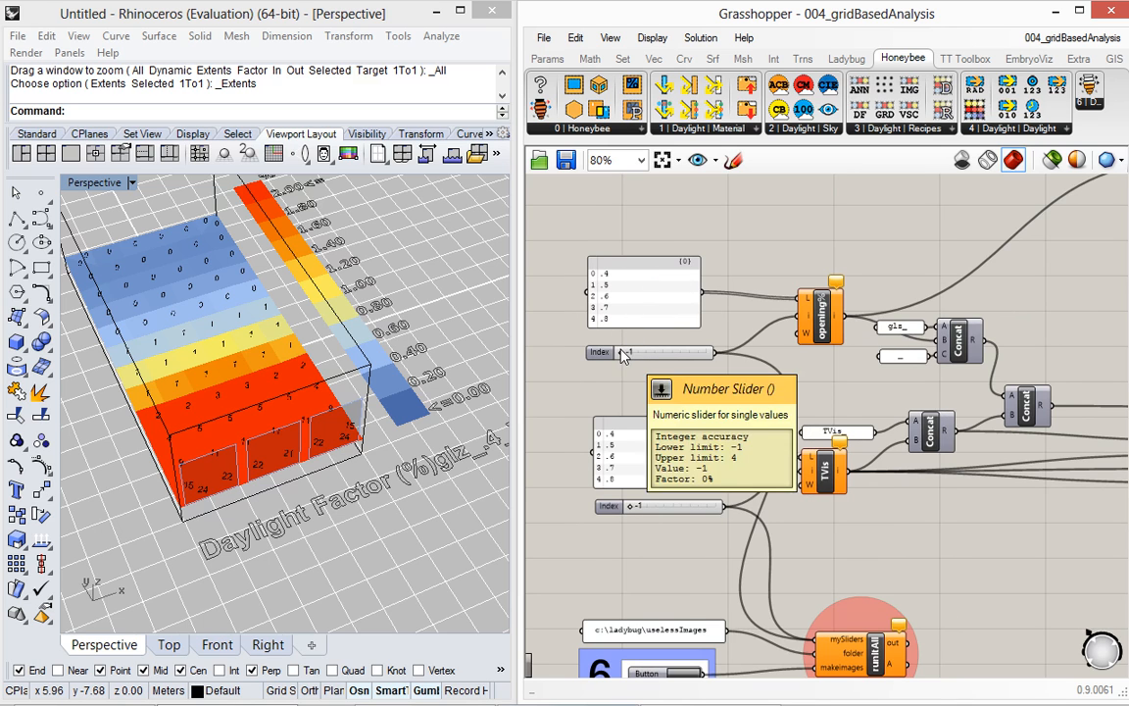
left_click_drag(630, 355, 593, 353)
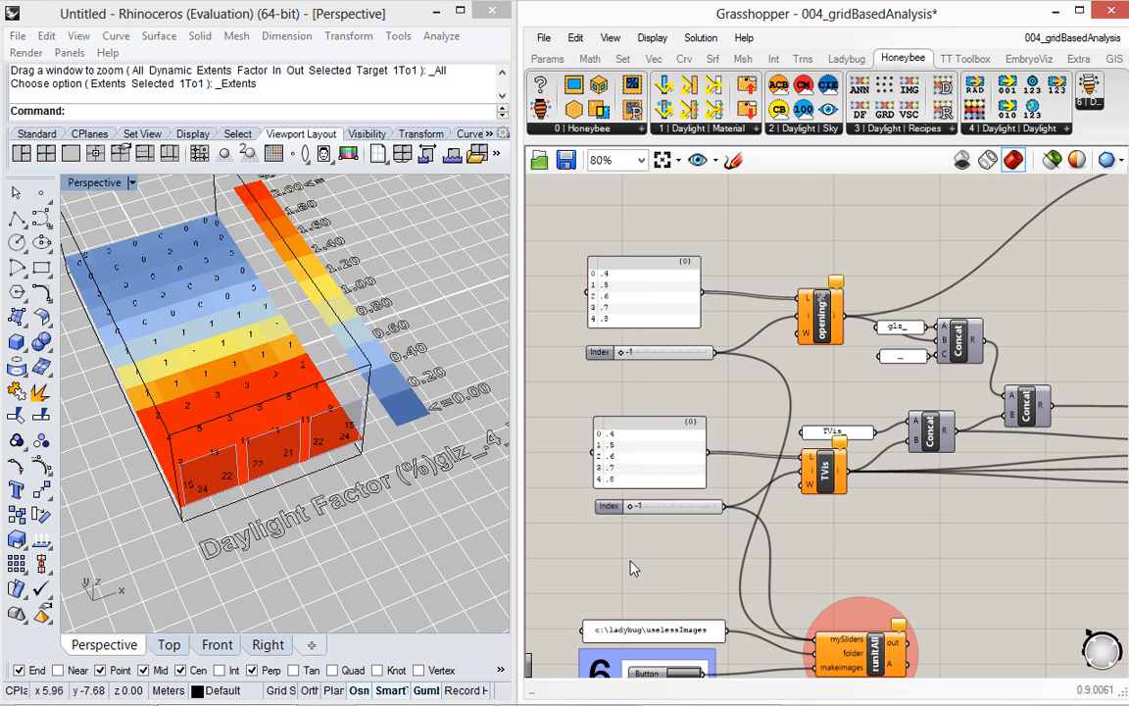
scroll(617, 482, "up", 3)
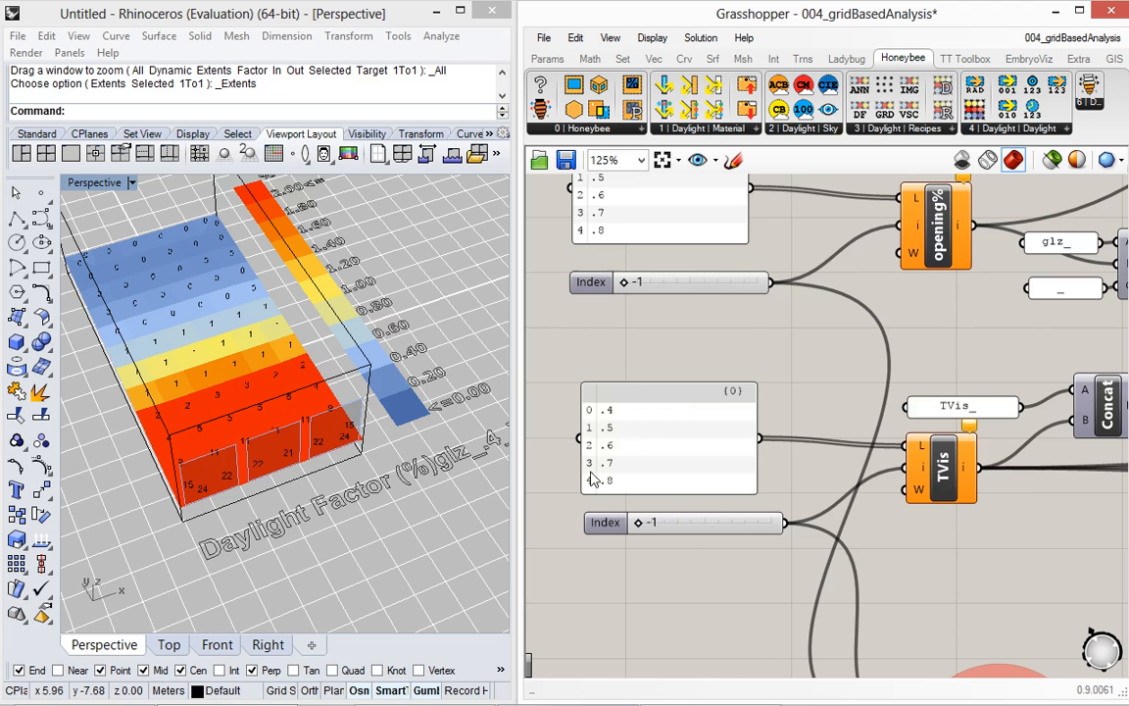
scroll(713, 361, "down", 3)
Examine the glass material, opening percentage, Honeybee zone conversion and Add Windows parts of the grid-based definition
right_click_drag(968, 414, 682, 415)
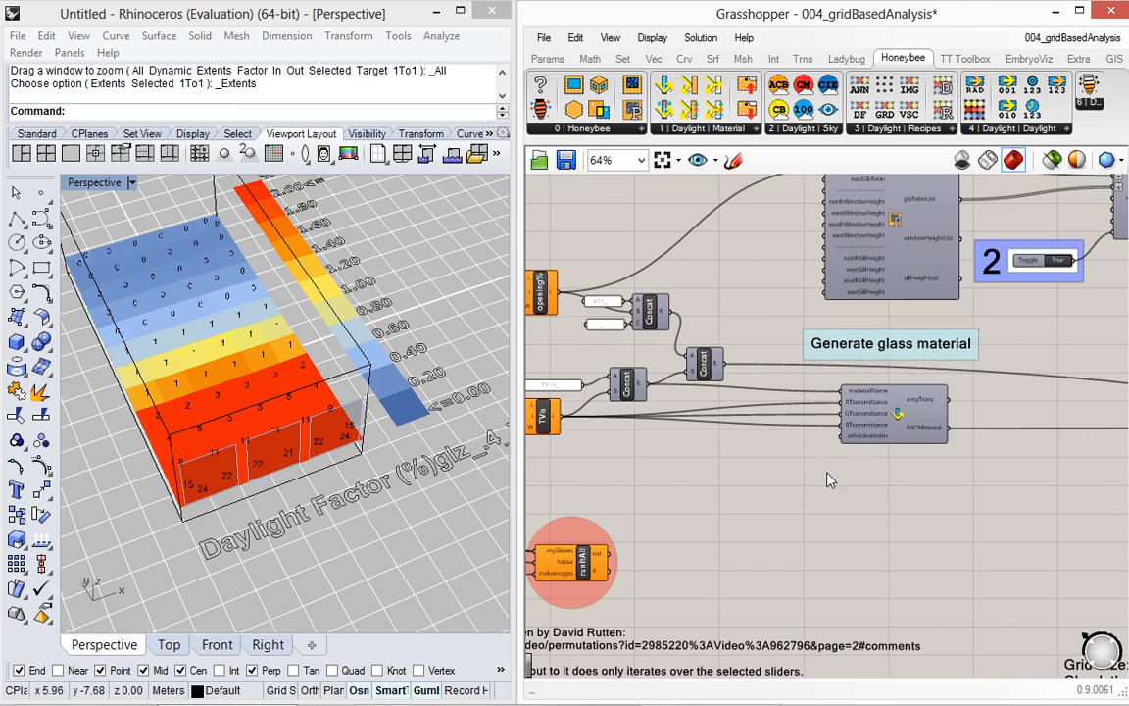
scroll(896, 424, "up", 3)
scroll(863, 435, "down", 3)
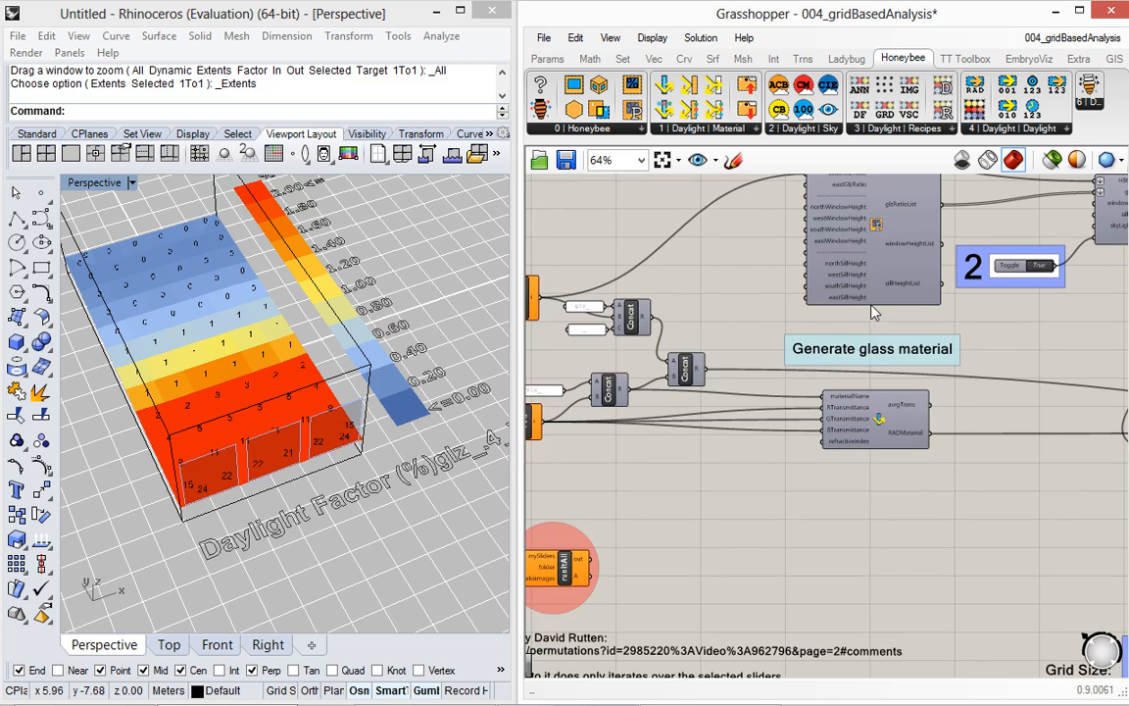
right_click_drag(808, 358, 707, 476)
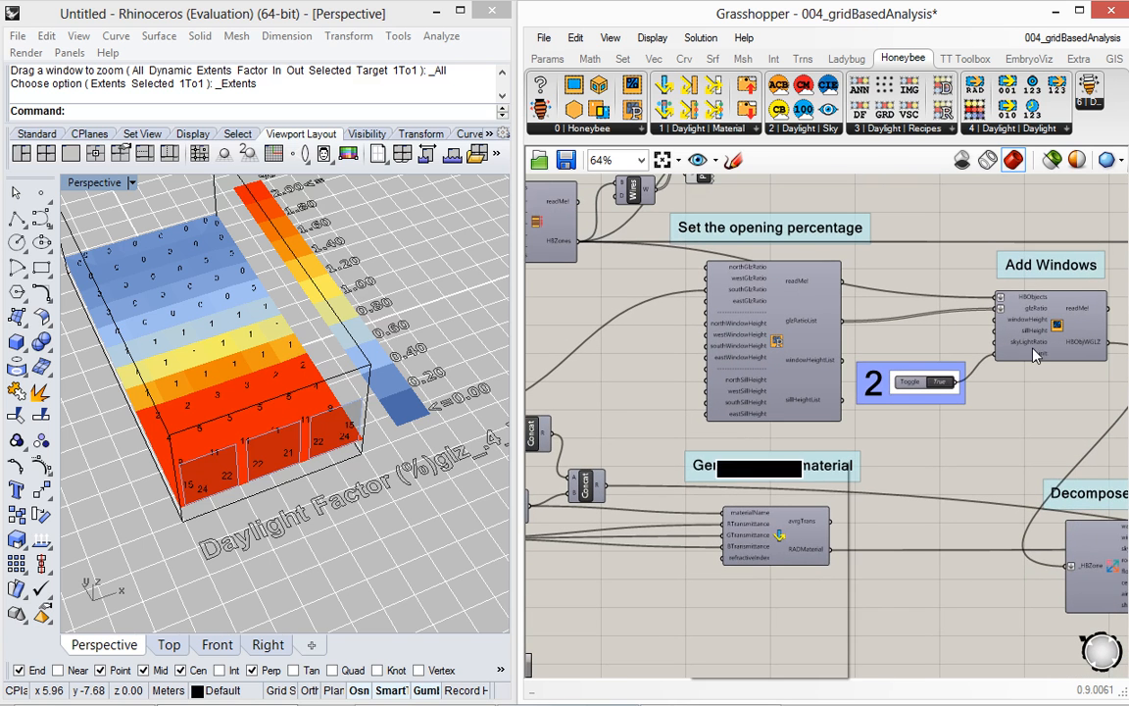
scroll(953, 407, "down", 1)
right_click_drag(984, 413, 1018, 474)
scroll(701, 345, "up", 4)
scroll(662, 397, "down", 2)
right_click_drag(654, 403, 705, 403)
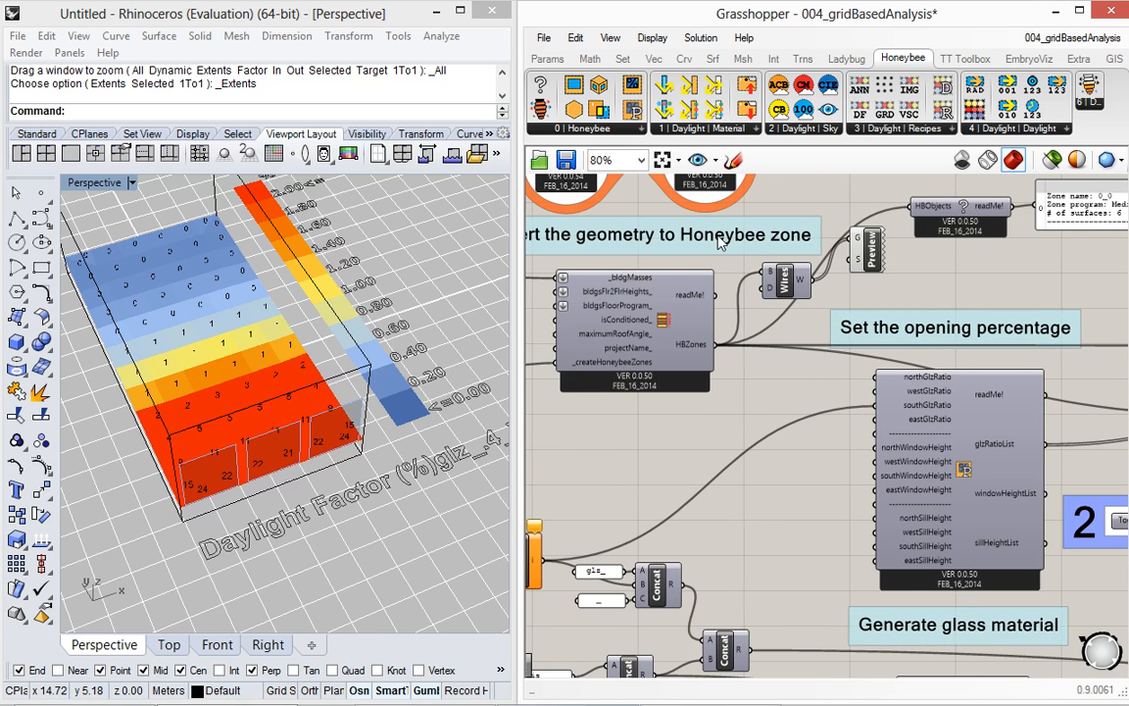
scroll(704, 243, "down", 2)
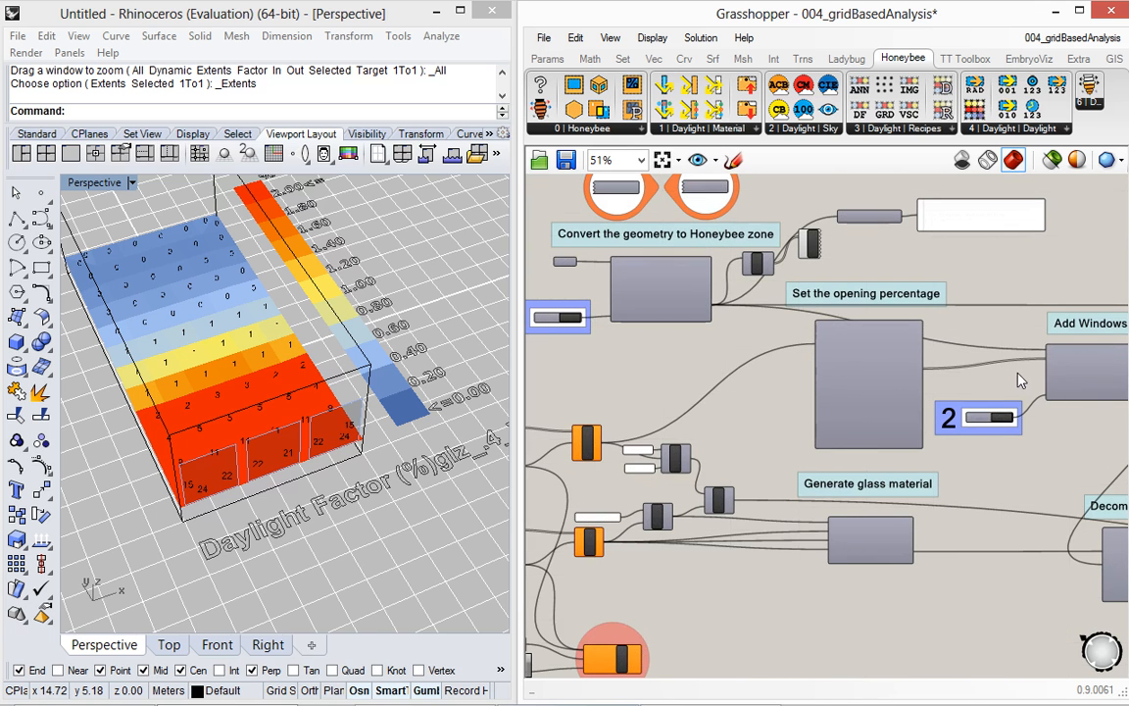
right_click_drag(882, 383, 677, 350)
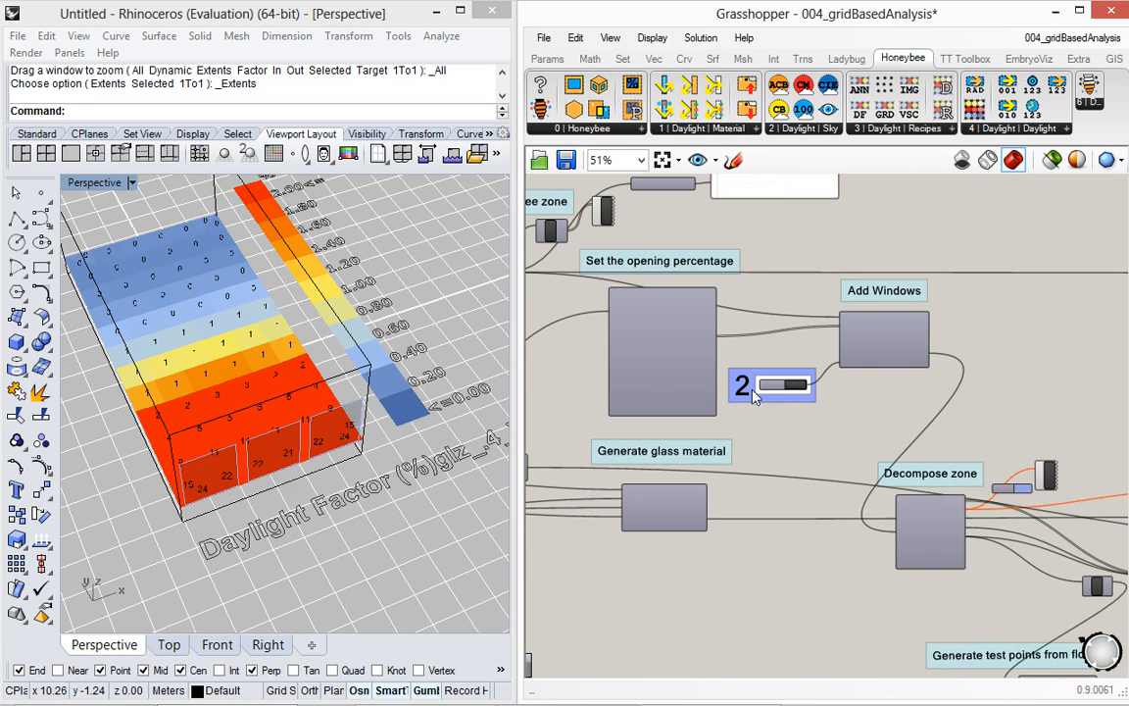
Follow the definition through to Analyze the results and examine the glazing percentage and glazing type sliders in group 7
left_click(1053, 301)
scroll(816, 378, "down", 4)
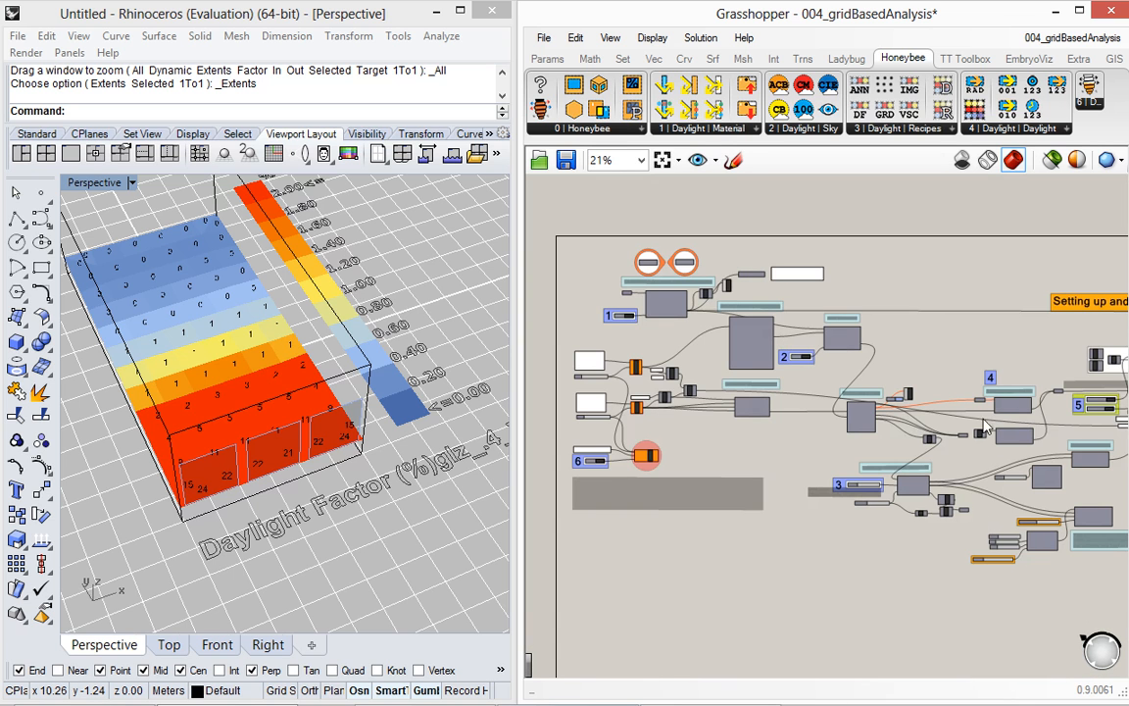
right_click_drag(1009, 497, 869, 475)
right_click_drag(1108, 458, 540, 458)
right_click(1011, 477)
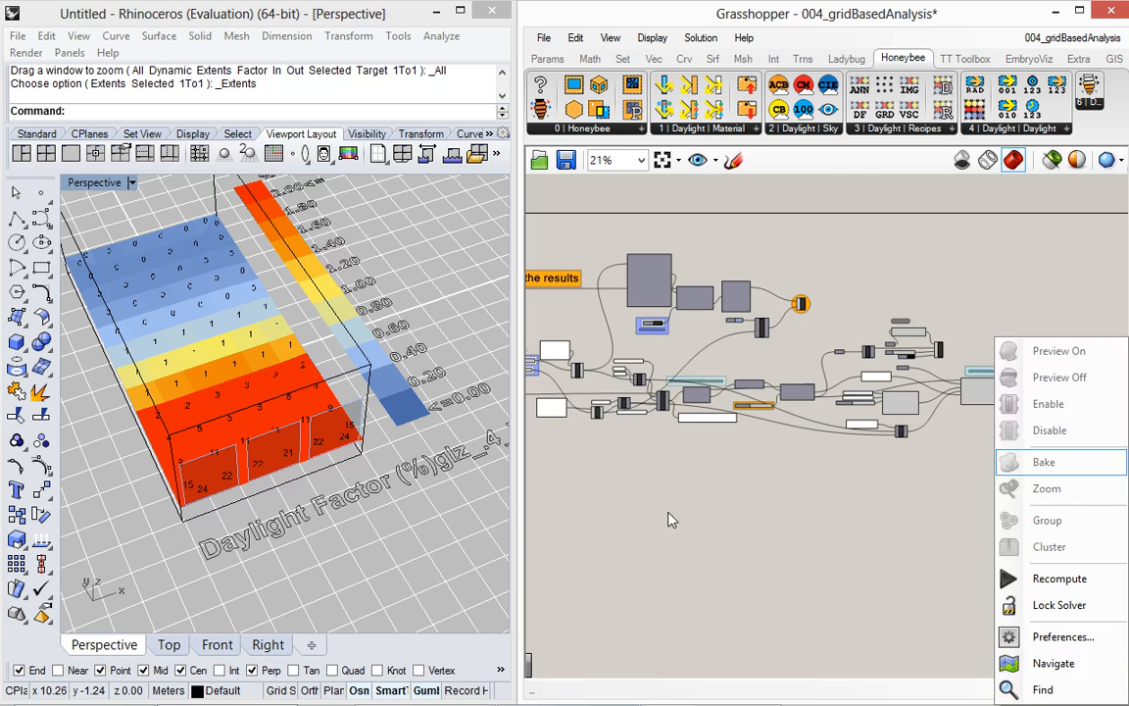
left_click(859, 471)
scroll(858, 471, "down", 1)
scroll(546, 420, "up", 5)
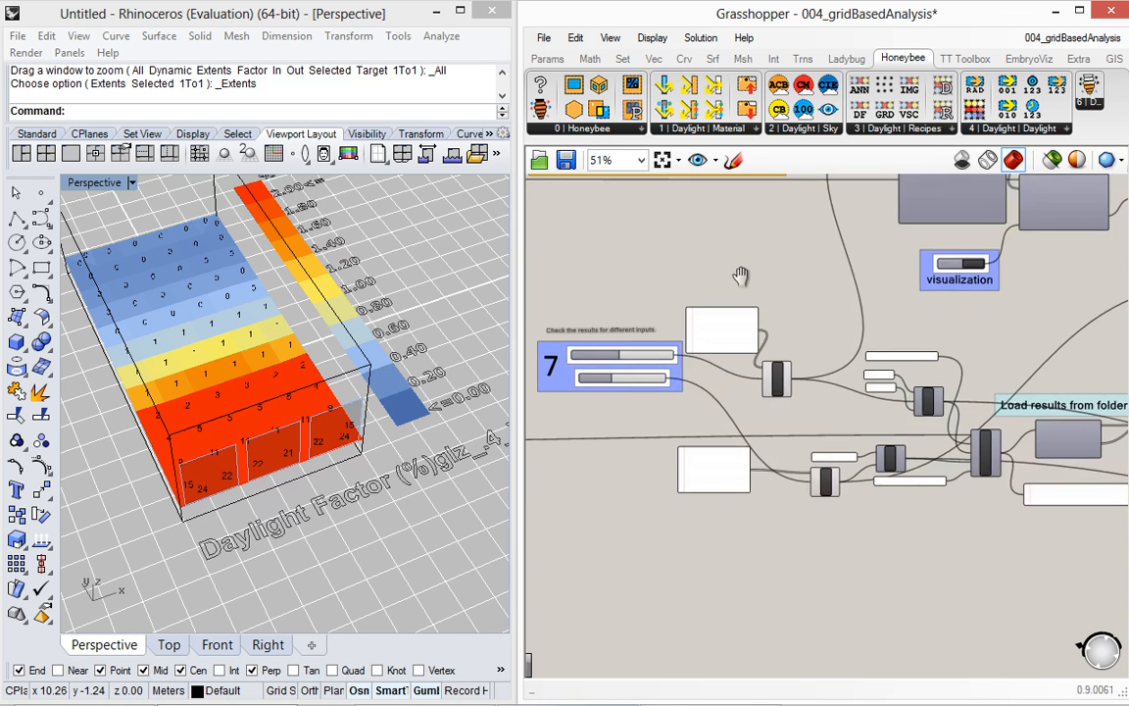
Set the glazing percentage slider to 3 and the glazing type slider to 1 in group 7
right_click_drag(739, 272, 744, 314)
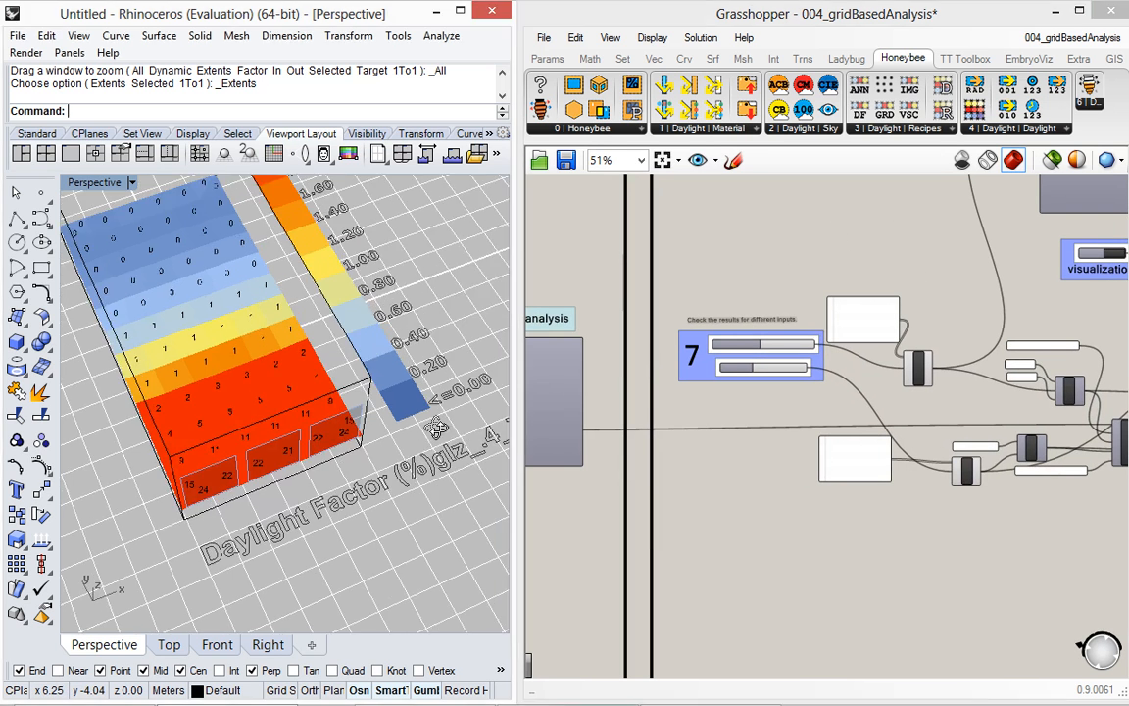
scroll(402, 407, "down", 4)
scroll(412, 417, "up", 5)
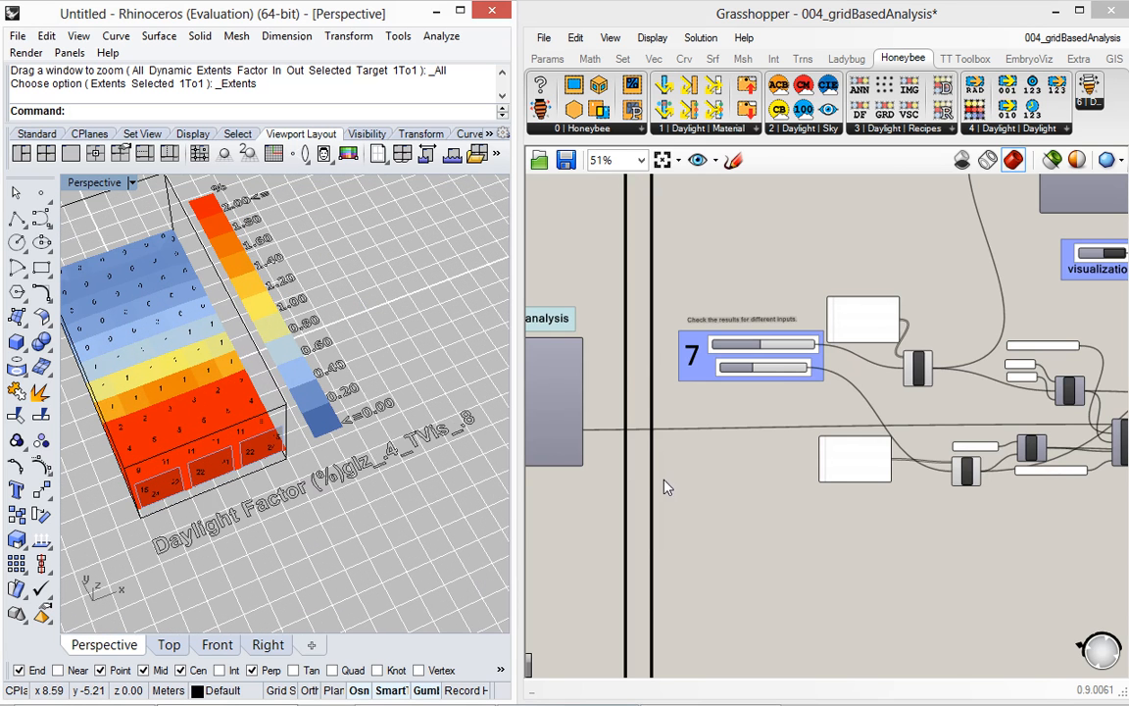
scroll(781, 333, "up", 2)
scroll(782, 333, "up", 2)
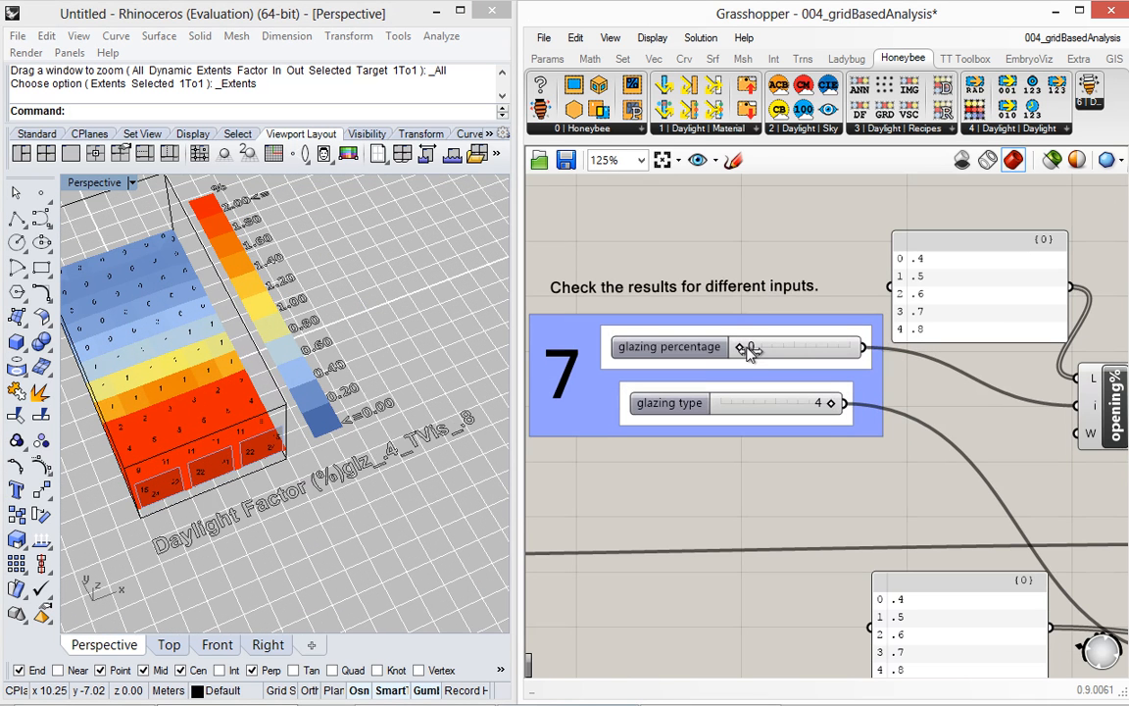
left_click_drag(748, 351, 824, 348)
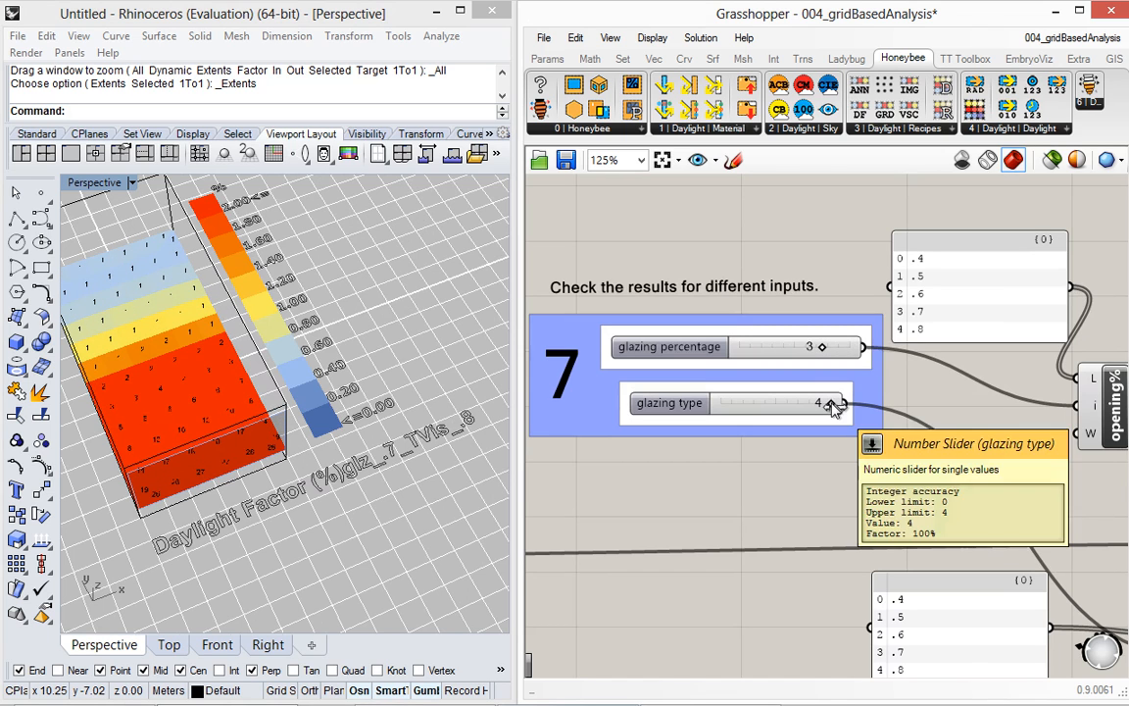
left_click_drag(831, 403, 760, 410)
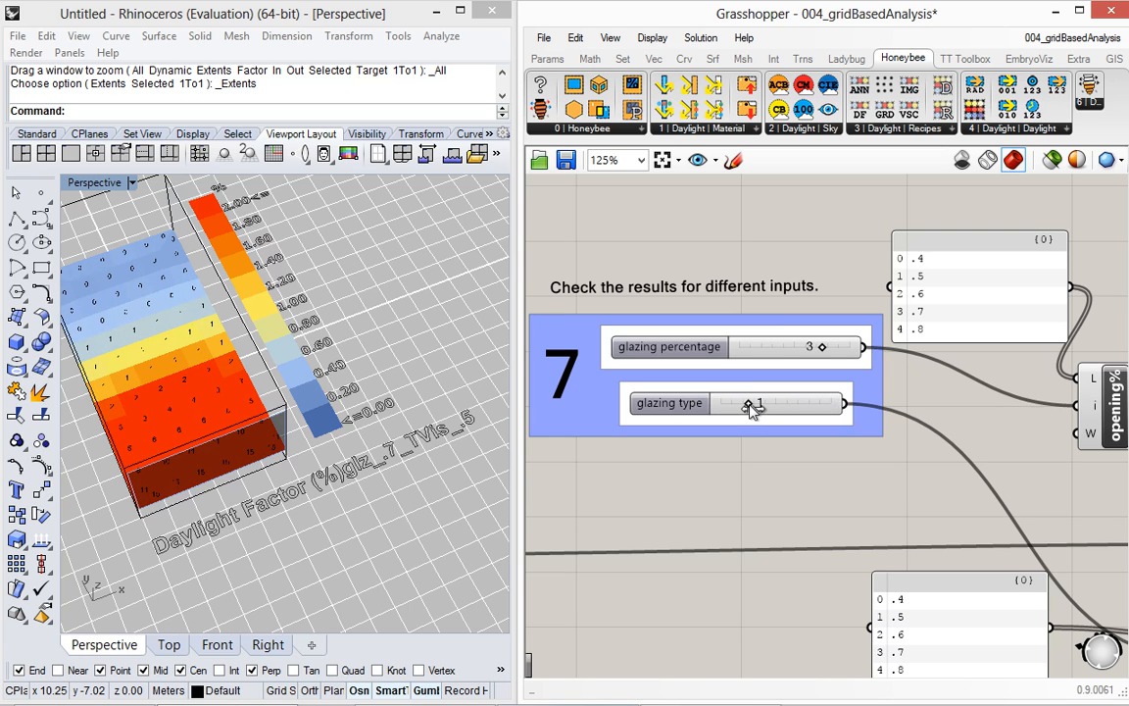
Follow the results part of the definition to the Results mesh component and compare it with the coloured mesh in the Perspective viewport
scroll(804, 281, "down", 6)
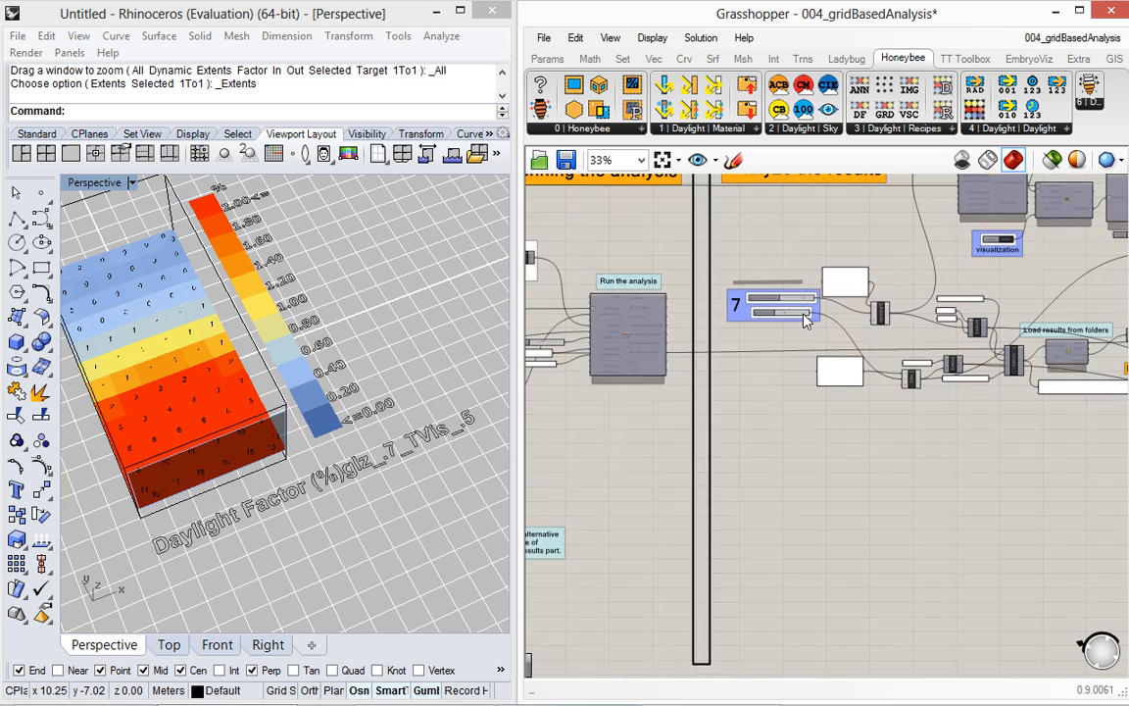
right_click_drag(819, 491, 607, 496)
right_click(694, 490)
scroll(697, 490, "down", 1)
left_click(914, 542)
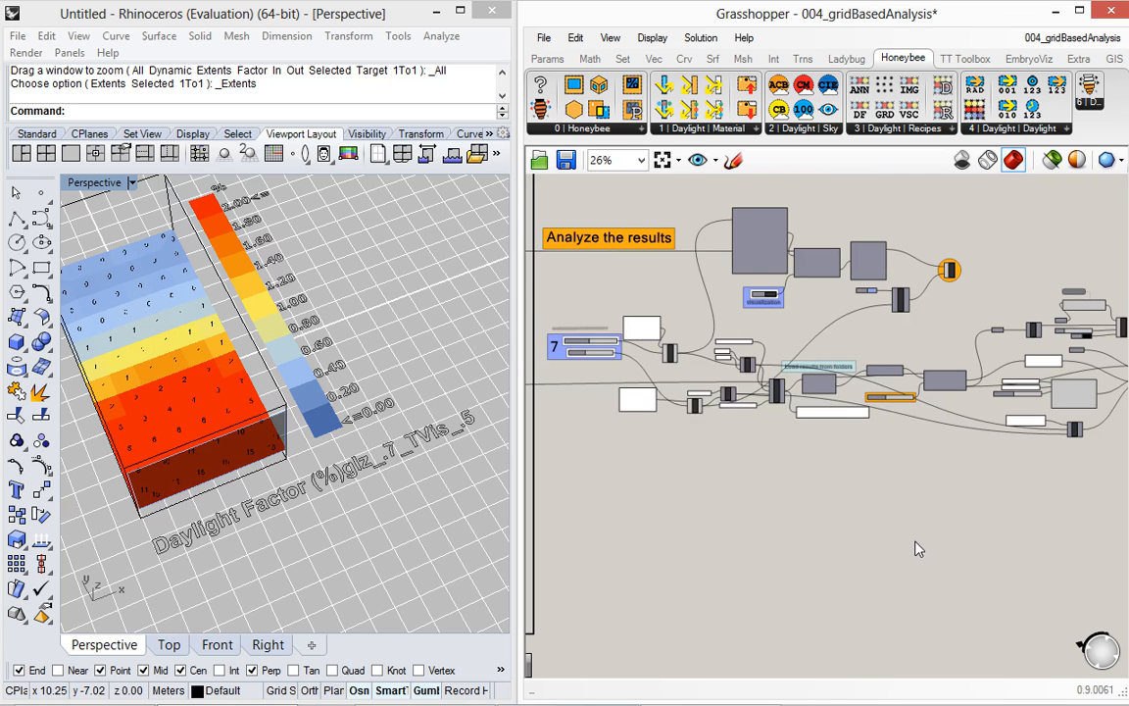
right_click_drag(980, 500, 661, 497)
left_click(931, 459)
scroll(847, 383, "up", 5)
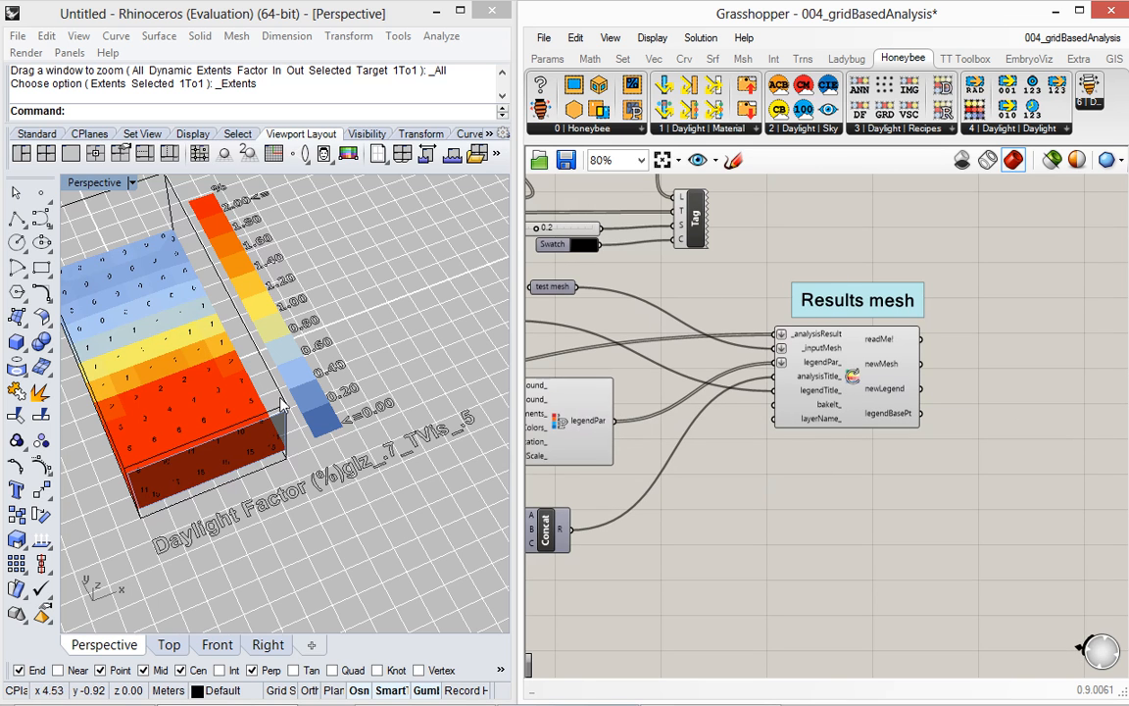
right_click_drag(270, 363, 261, 336)
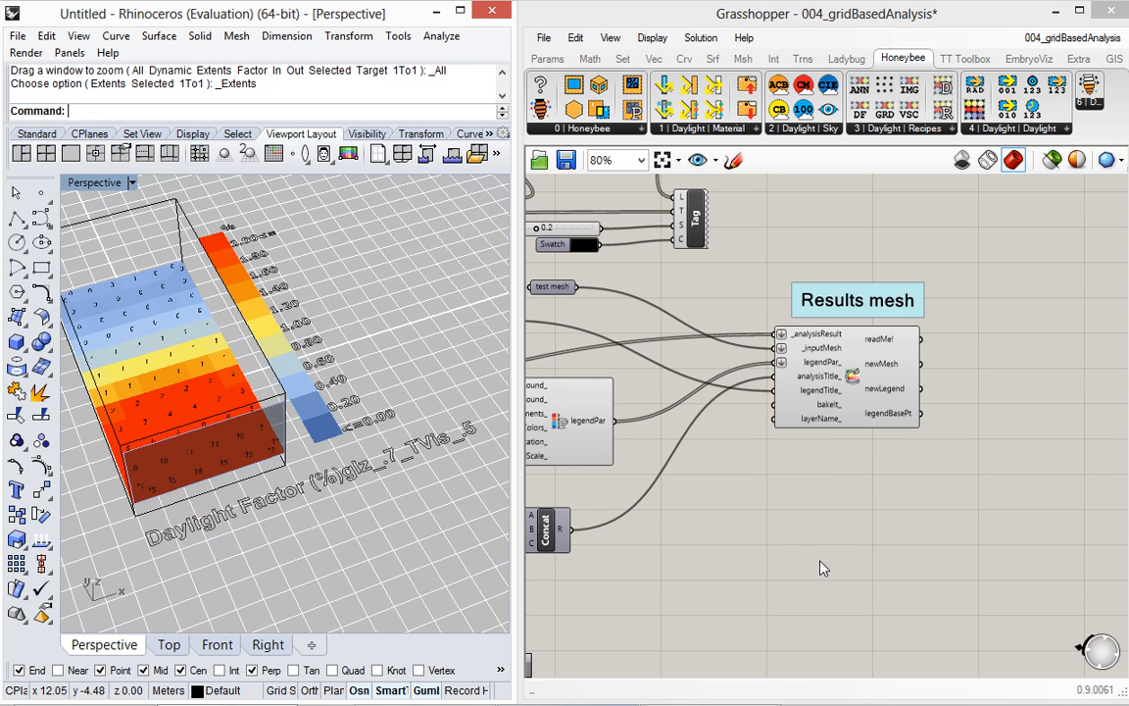
Examine how the Concat components build the study folder path and feed the Load results from folders component
scroll(907, 436, "down", 5)
scroll(926, 451, "down", 1)
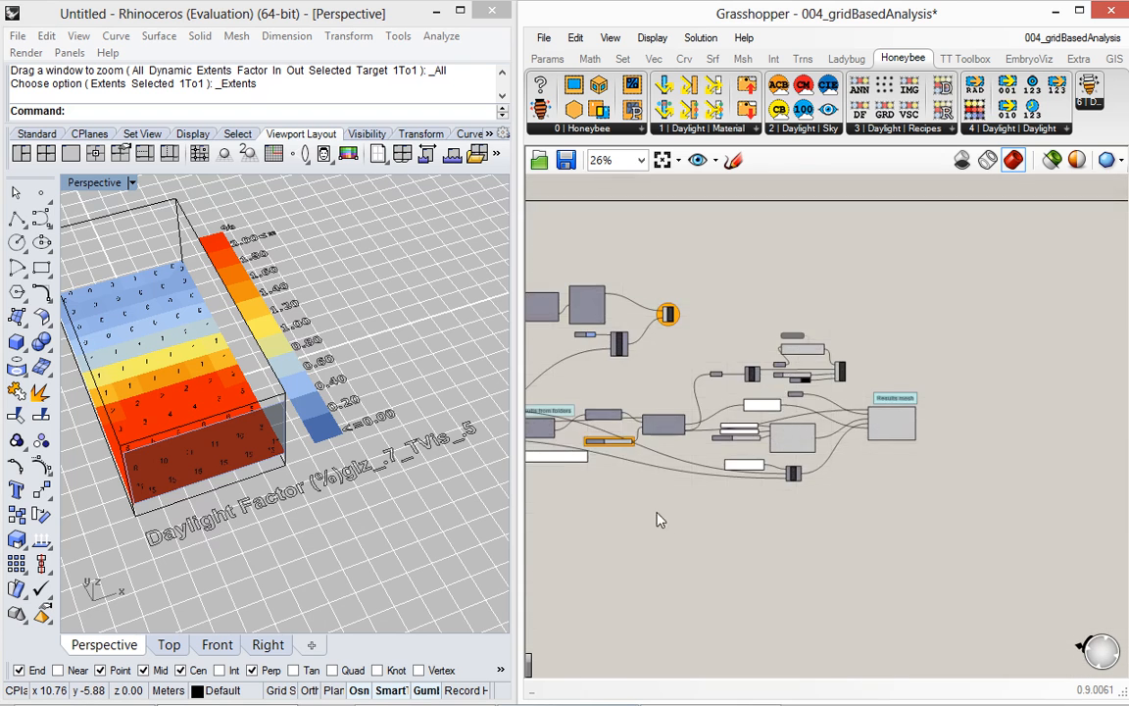
right_click_drag(730, 509, 1024, 491)
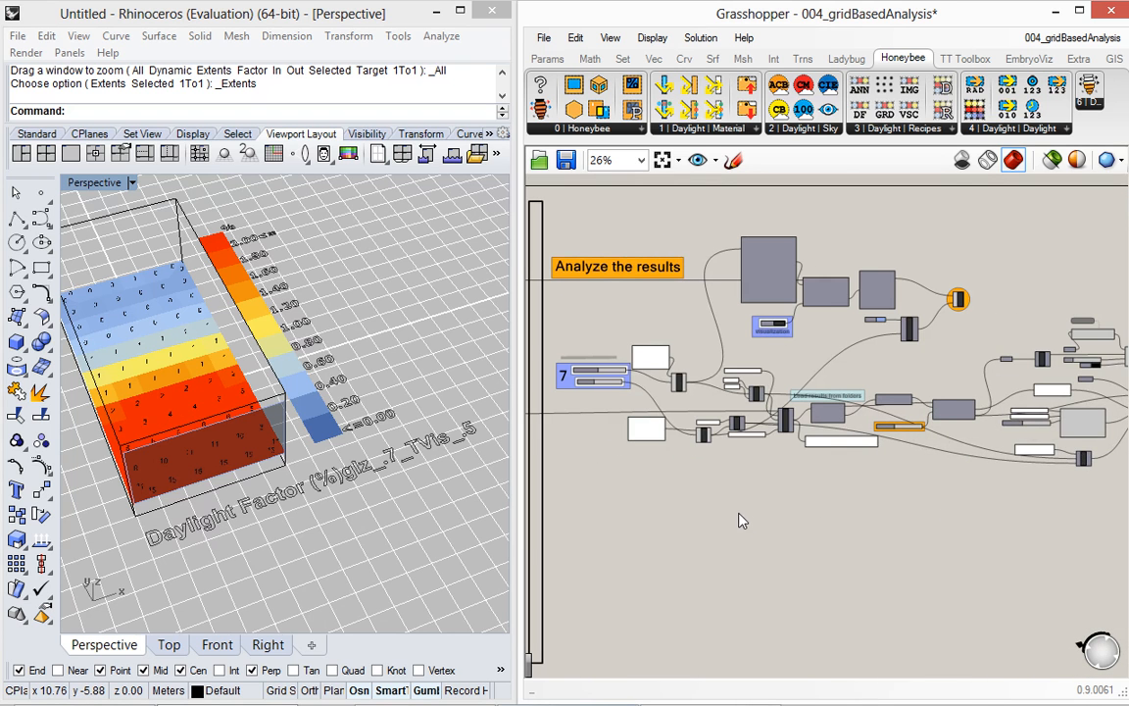
scroll(698, 443, "up", 6)
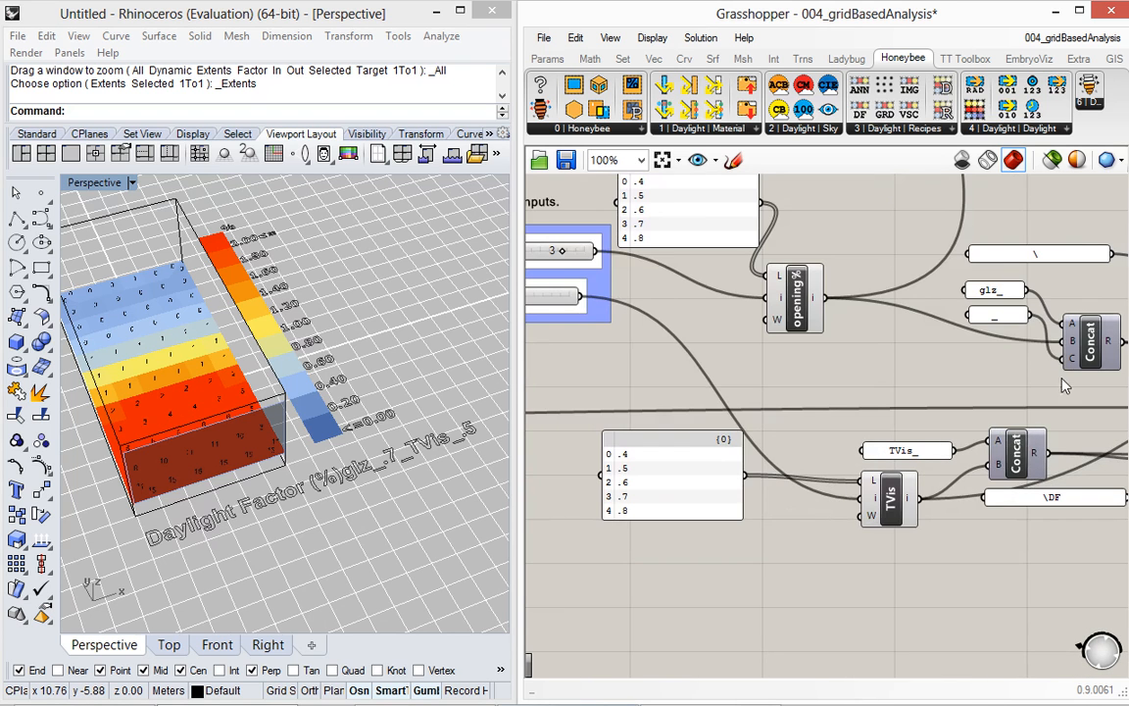
right_click_drag(1061, 378, 649, 325)
scroll(843, 359, "down", 2)
left_click(1027, 467)
scroll(1041, 393, "up", 3)
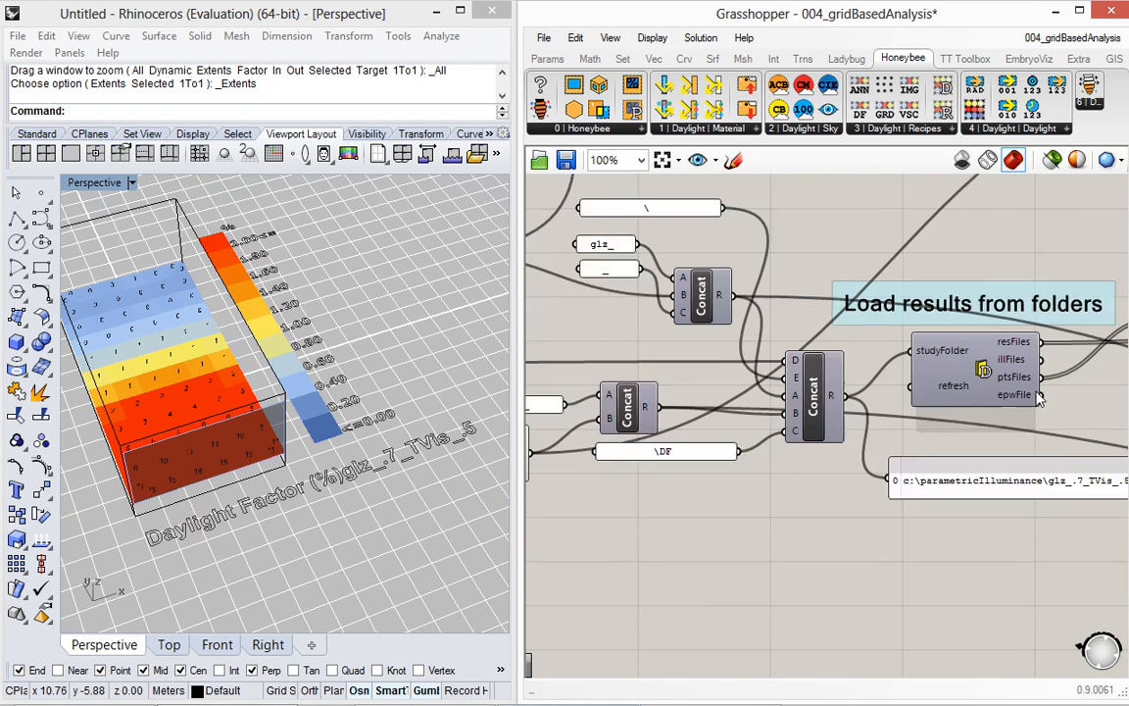
left_click_drag(1017, 509, 828, 520)
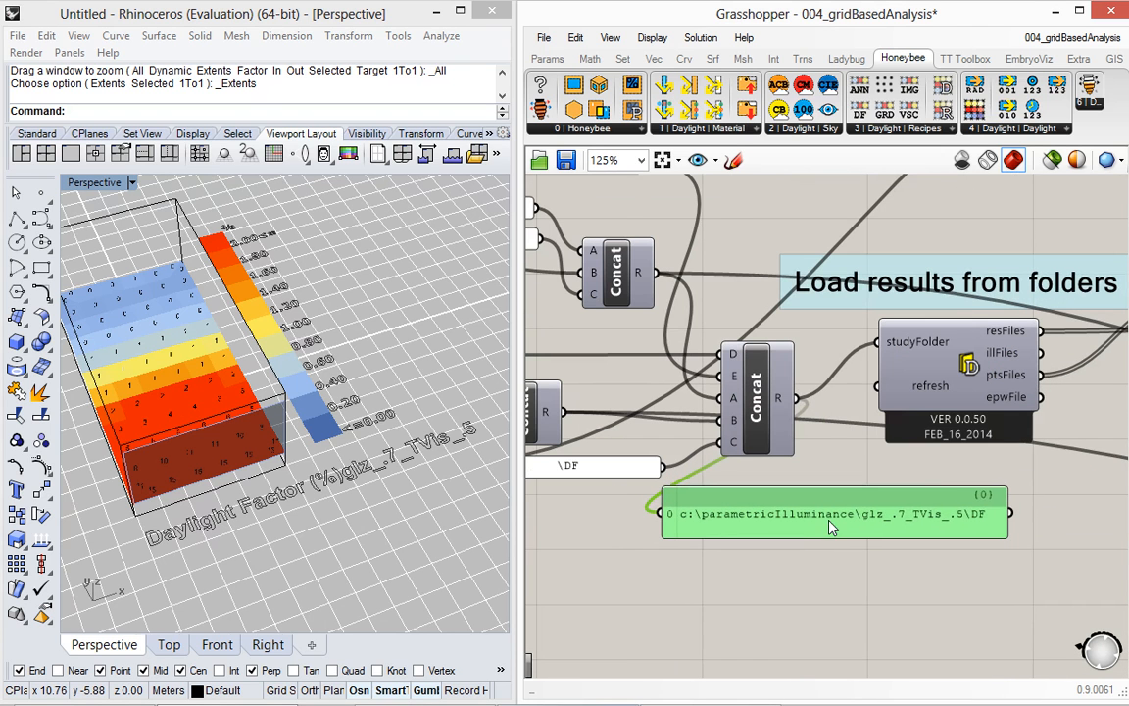
left_click(823, 585)
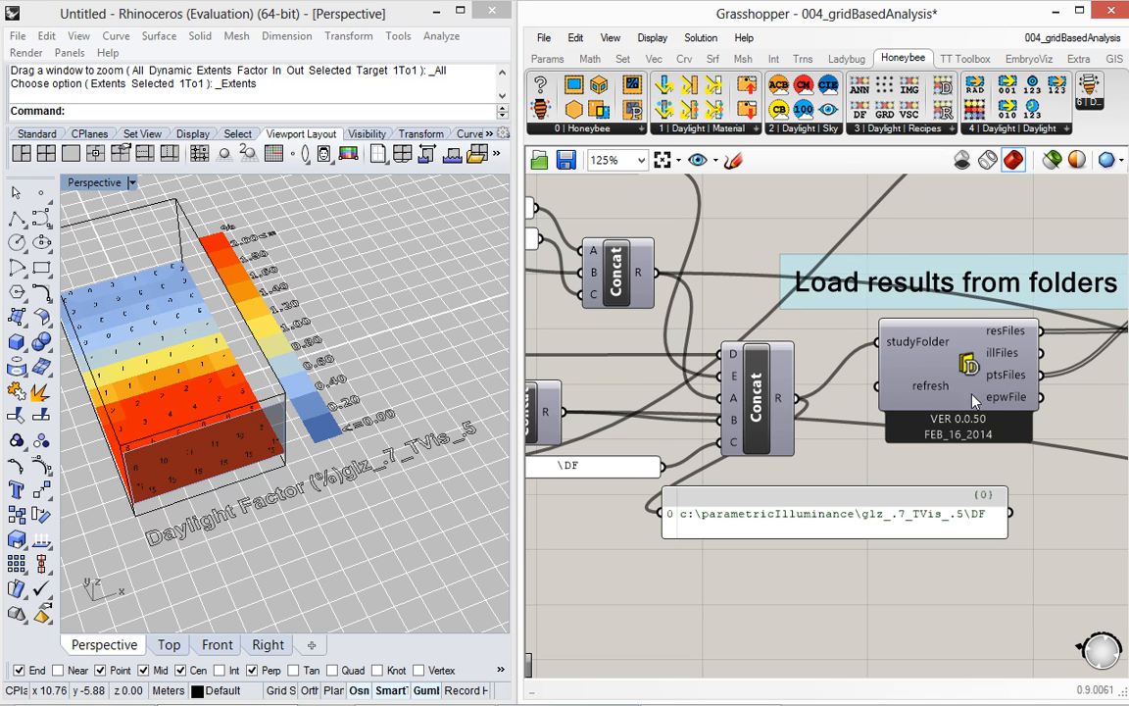
right_click_drag(1026, 455, 726, 404)
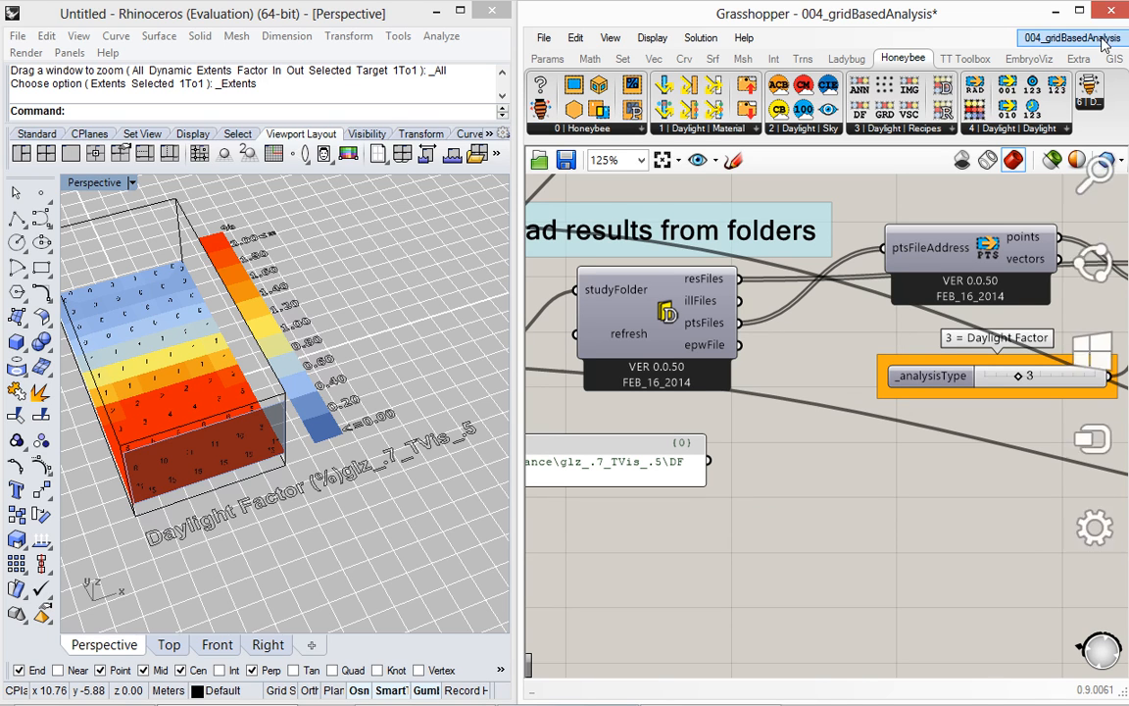
Switch to the open 005_glareAnalysis definition
left_click(1059, 42)
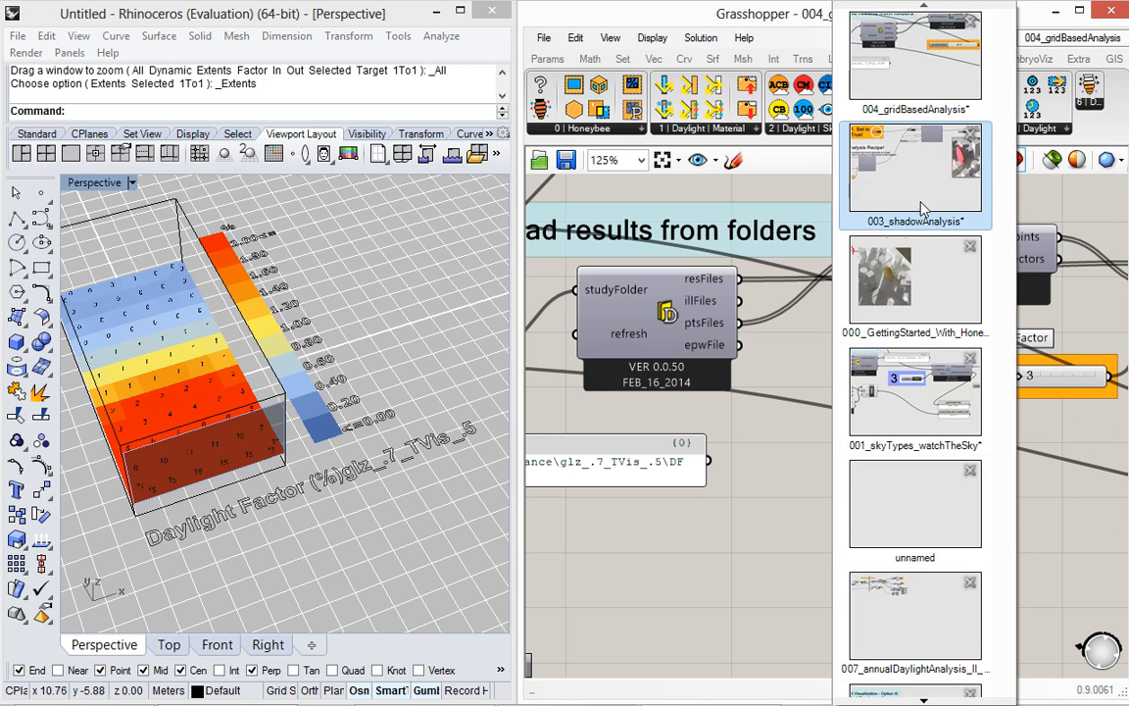
left_click(924, 701)
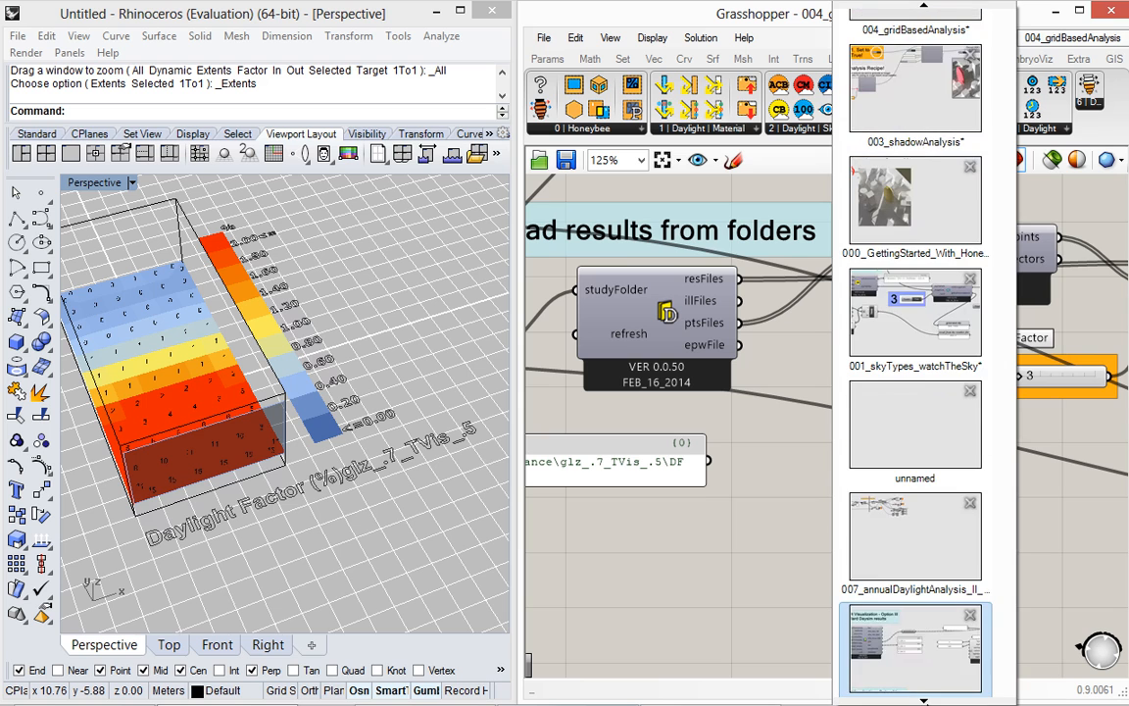
left_click(924, 701)
left_click(924, 701)
left_click(921, 605)
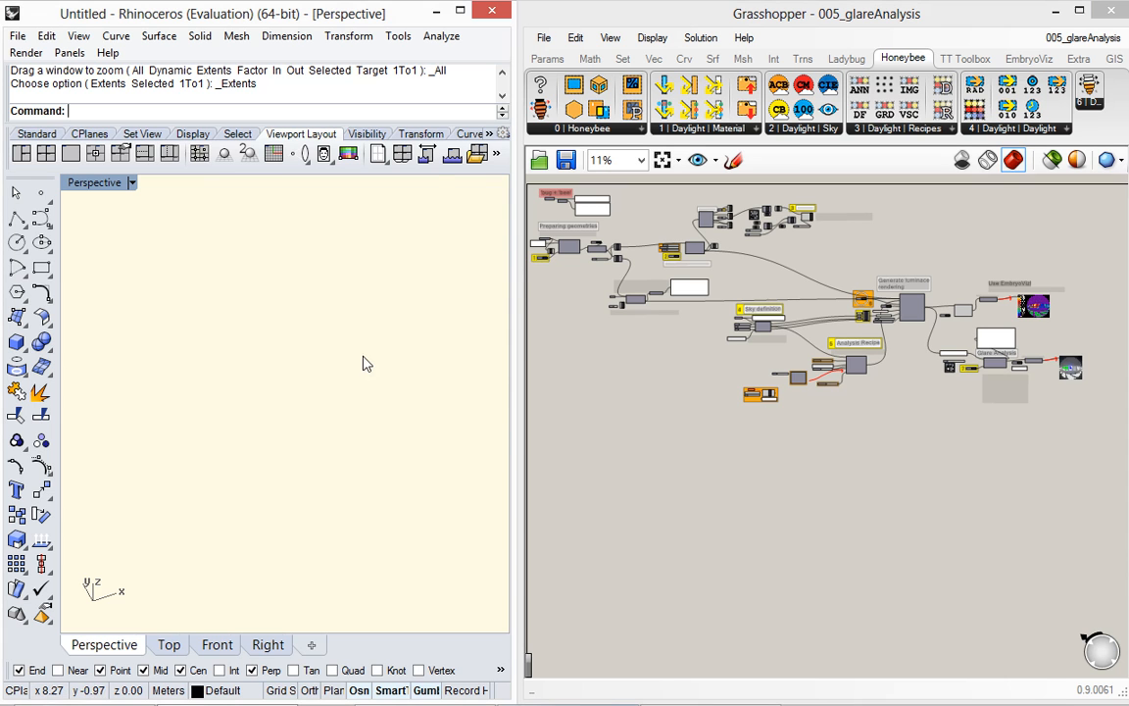
Show the glare study's glazed floor among the surrounding buildings up close in the Perspective viewport
right_click_drag(363, 363, 236, 491)
scroll(236, 347, "down", 7)
right_click_drag(329, 439, 189, 288)
scroll(190, 290, "up", 7)
scroll(246, 377, "up", 6)
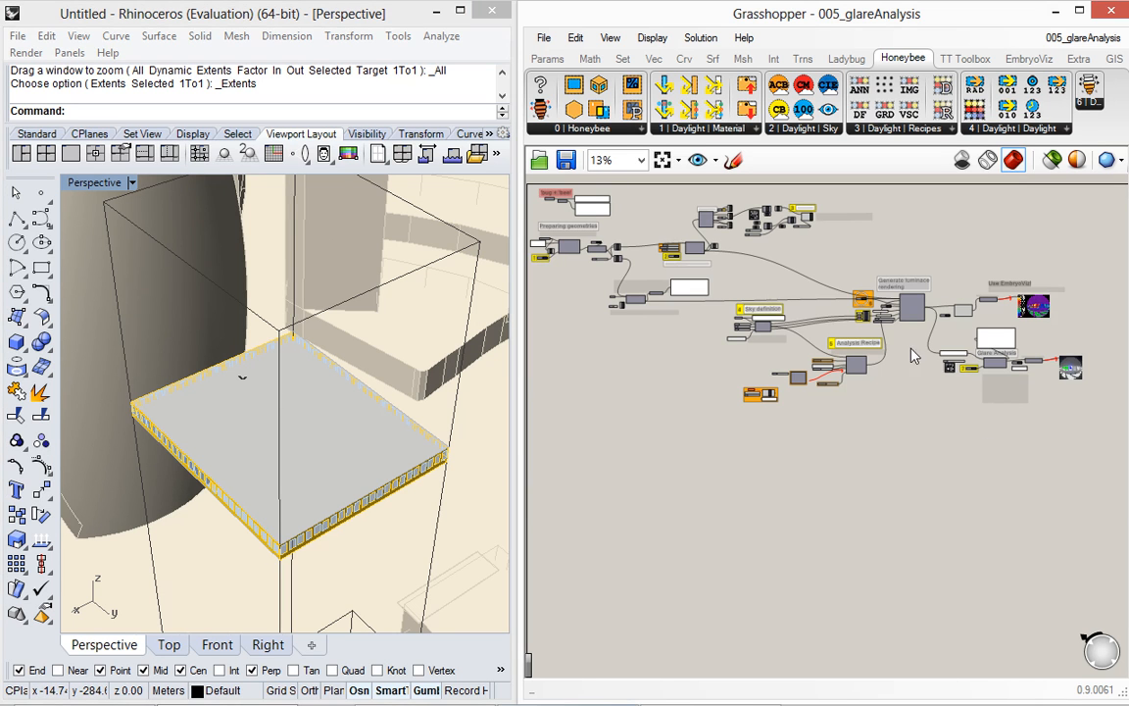
Examine the luminance rendering component, the HDR to GIF conversion and the false-colour fisheye luminance image
scroll(820, 312, "up", 6)
scroll(737, 461, "down", 1)
right_click_drag(737, 461, 631, 434)
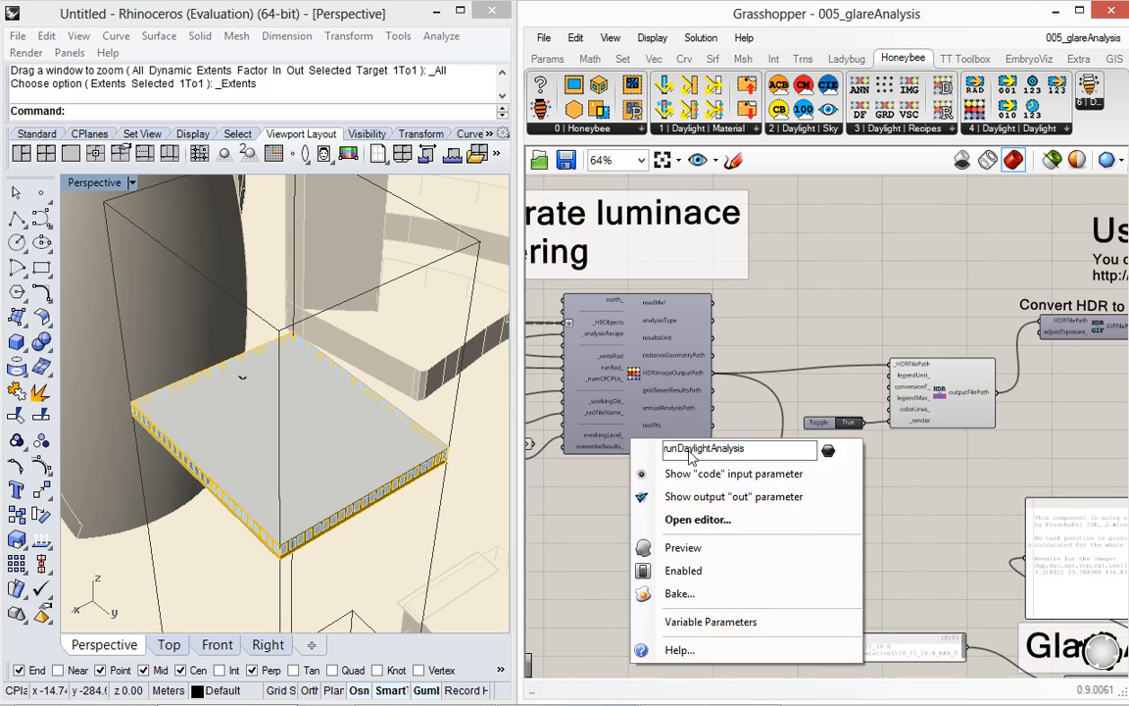
right_click(1116, 403)
right_click_drag(1100, 408, 546, 405)
scroll(893, 364, "down", 4)
scroll(1066, 394, "up", 4)
right_click_drag(1053, 394, 936, 409)
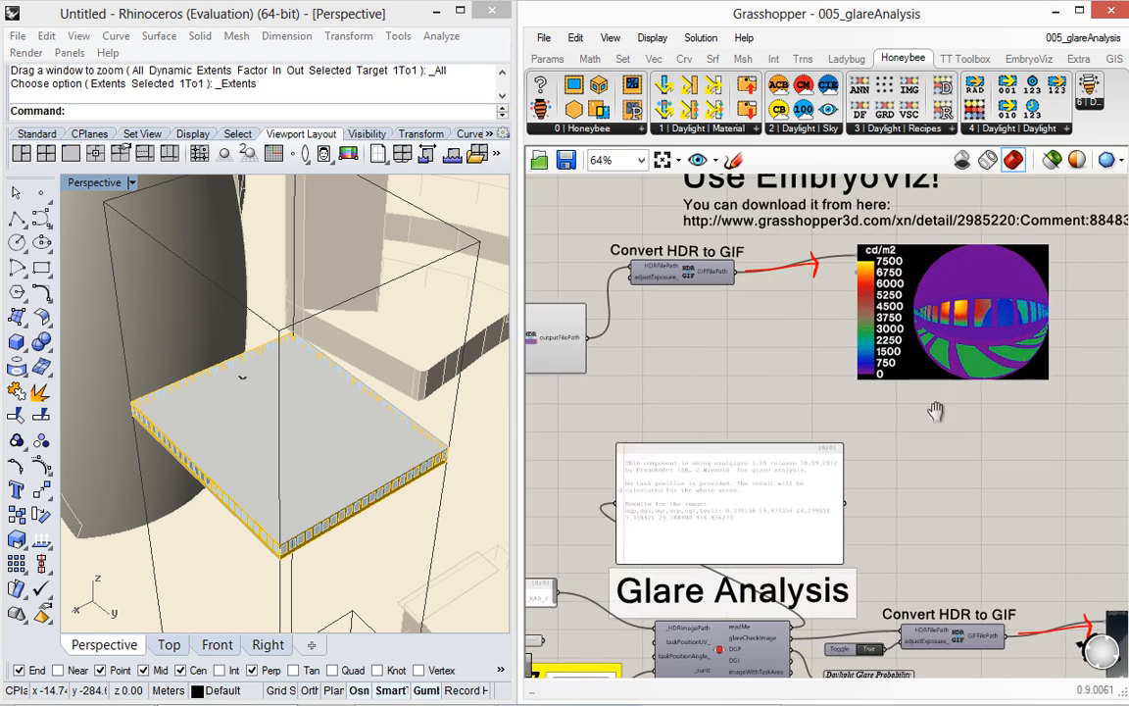
left_click(1040, 282)
scroll(842, 334, "up", 2)
scroll(820, 297, "up", 1)
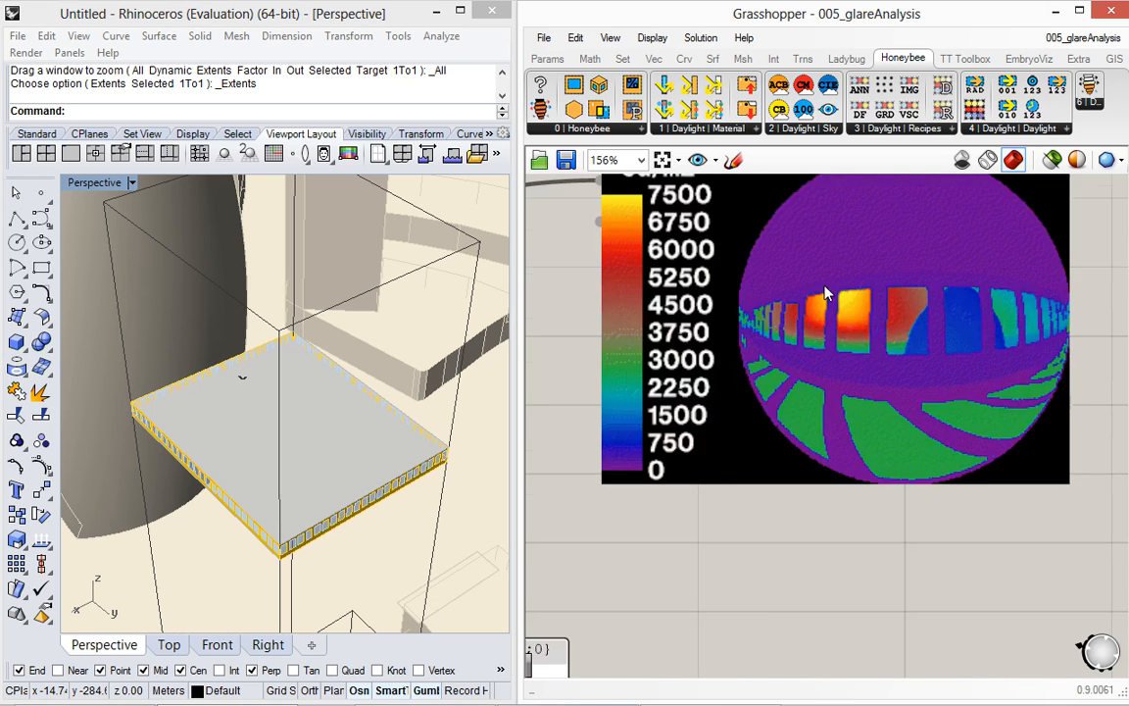
Examine the Glare Analysis component, its Daylight Glare Probability output and the resulting glare check image
scroll(1007, 397, "down", 4)
scroll(970, 500, "up", 1)
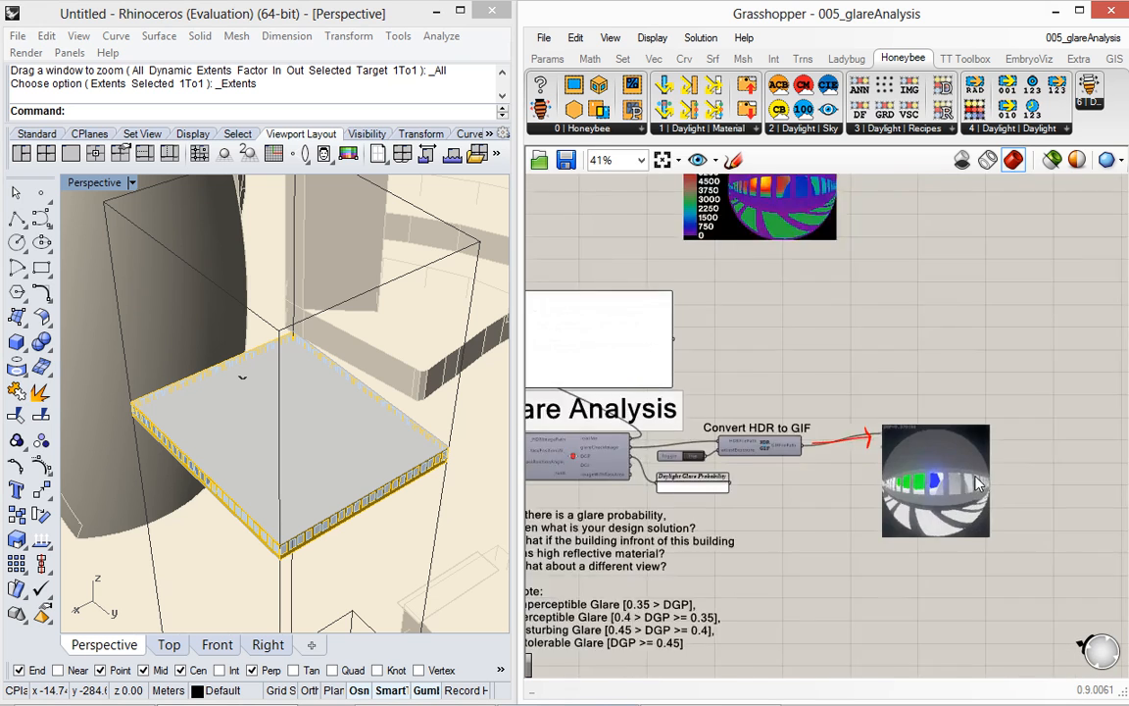
scroll(689, 397, "up", 4)
scroll(689, 396, "down", 3)
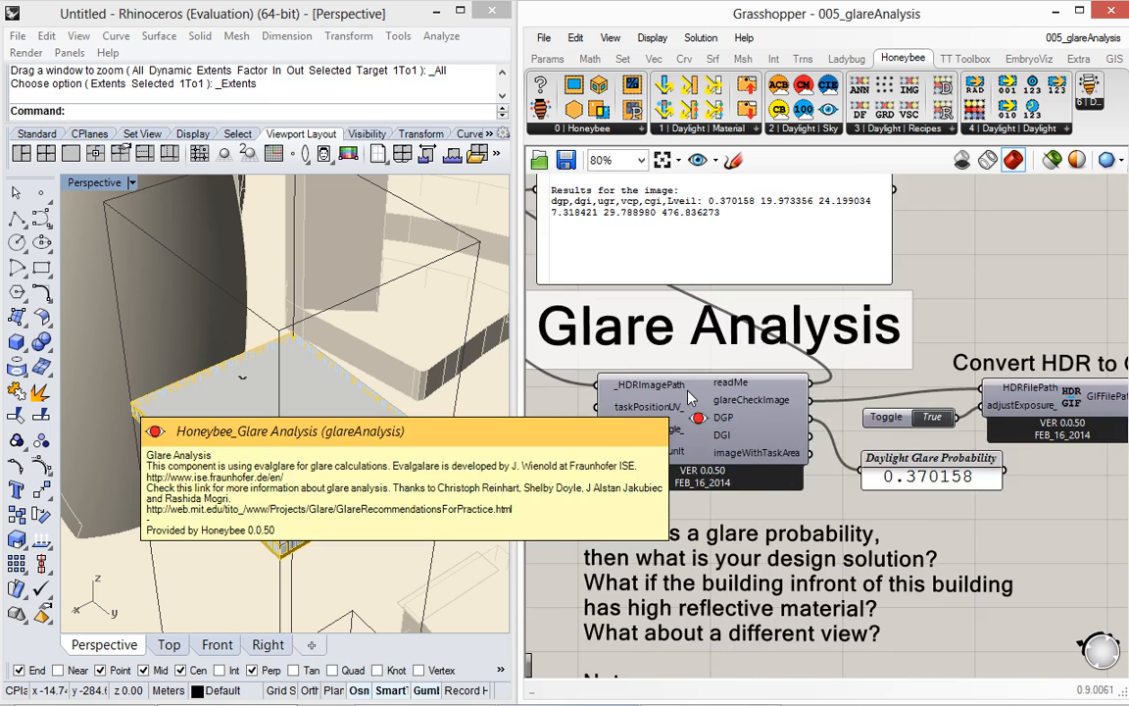
scroll(1014, 426, "up", 2)
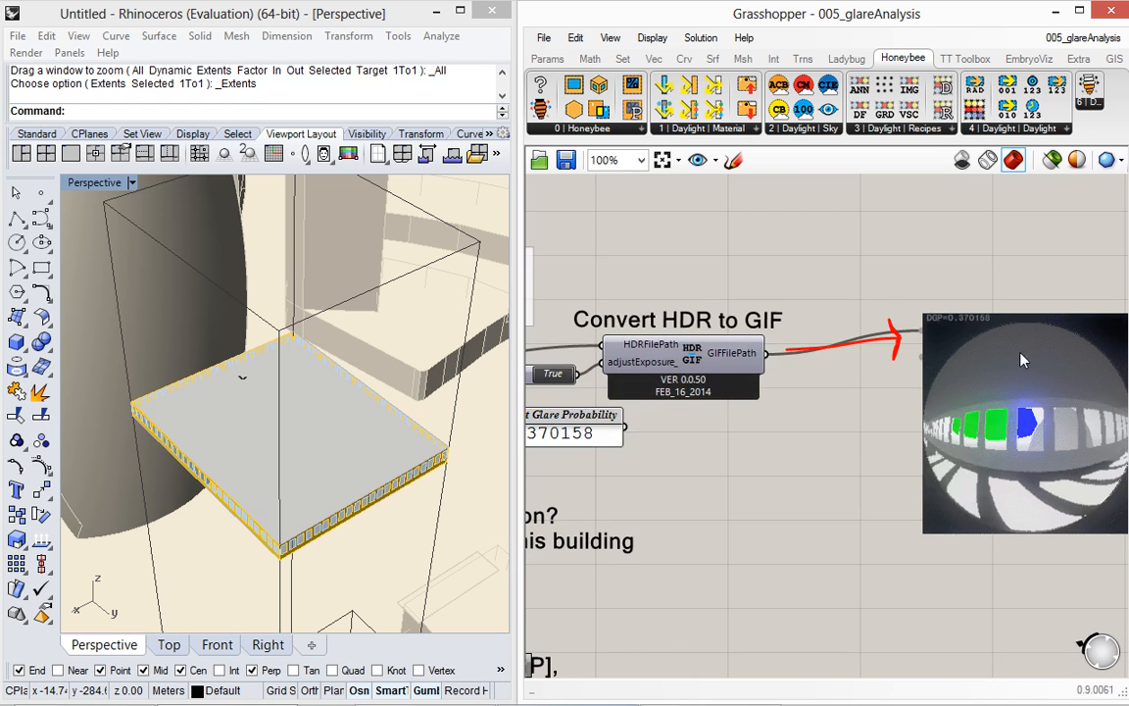
scroll(918, 317, "up", 2)
right_click_drag(971, 260, 835, 248)
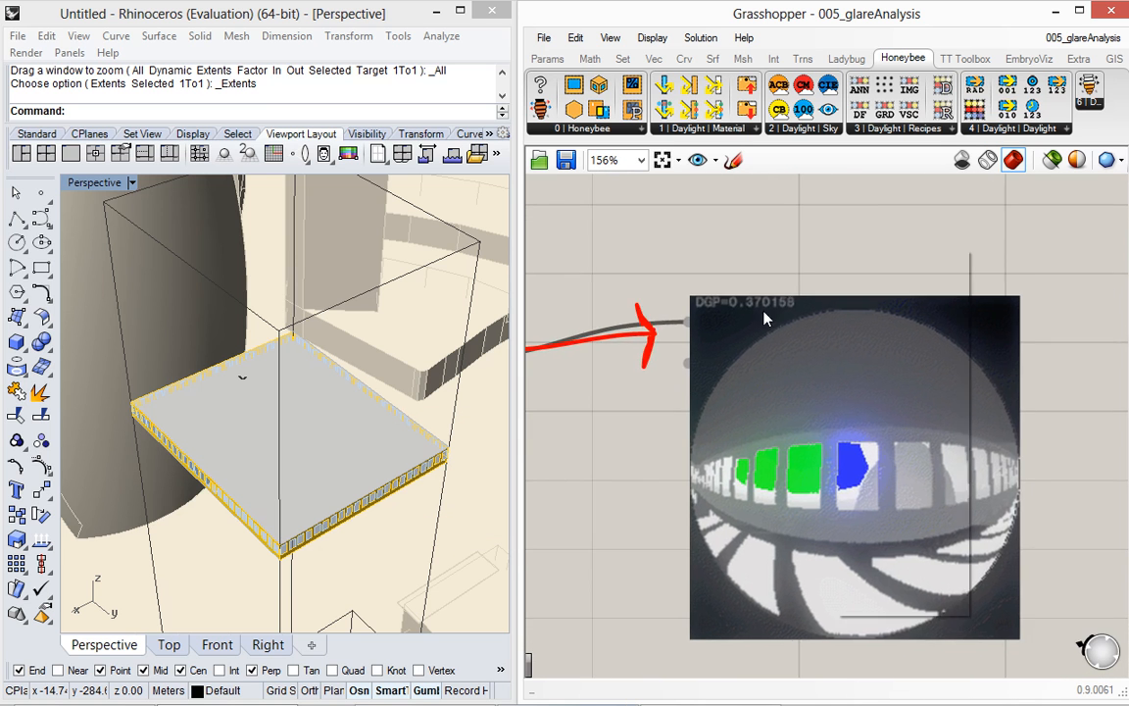
left_click(743, 231)
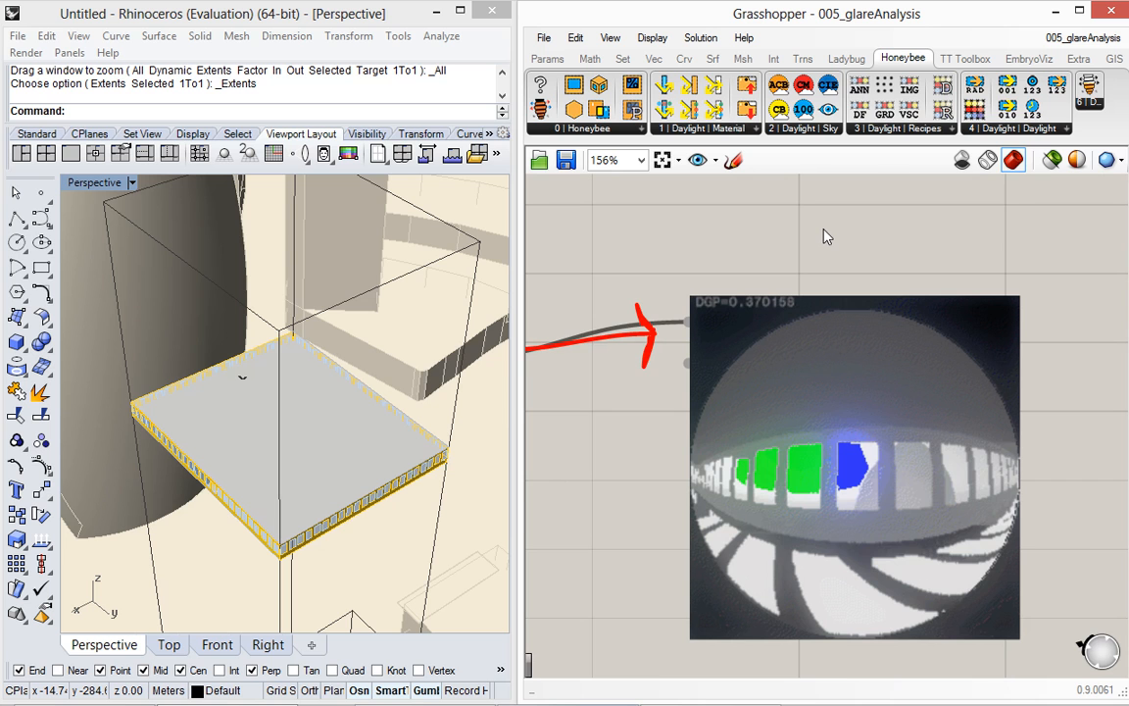
Review the design questions and DGP threshold notes, along with the Glare Analysis inputs and the Analysis Recipe part
scroll(878, 231, "down", 4)
right_click_drag(722, 355, 946, 340)
left_click(871, 405)
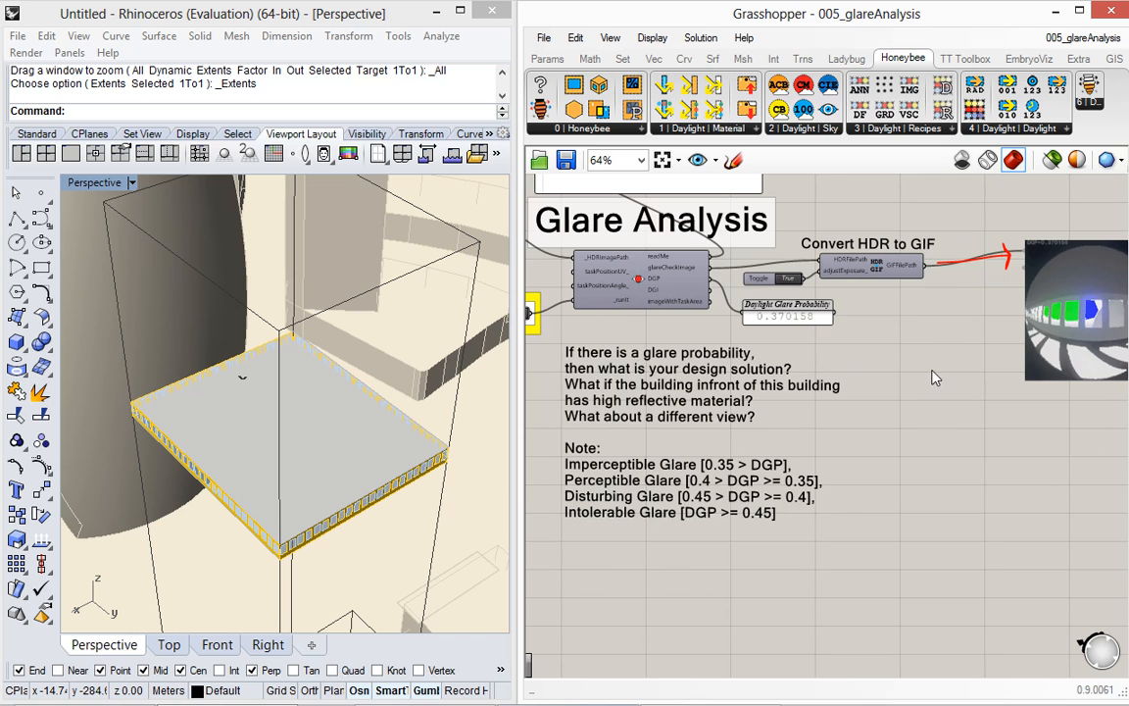
scroll(818, 296, "down", 2)
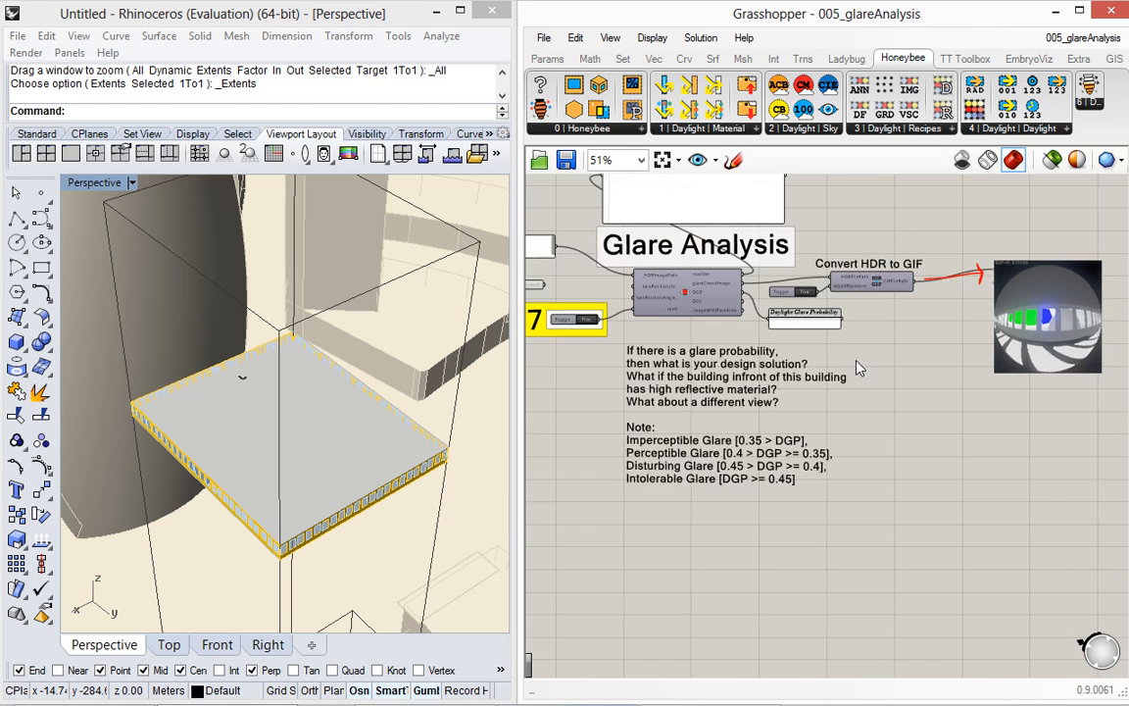
scroll(770, 323, "down", 1)
right_click_drag(644, 331, 692, 331)
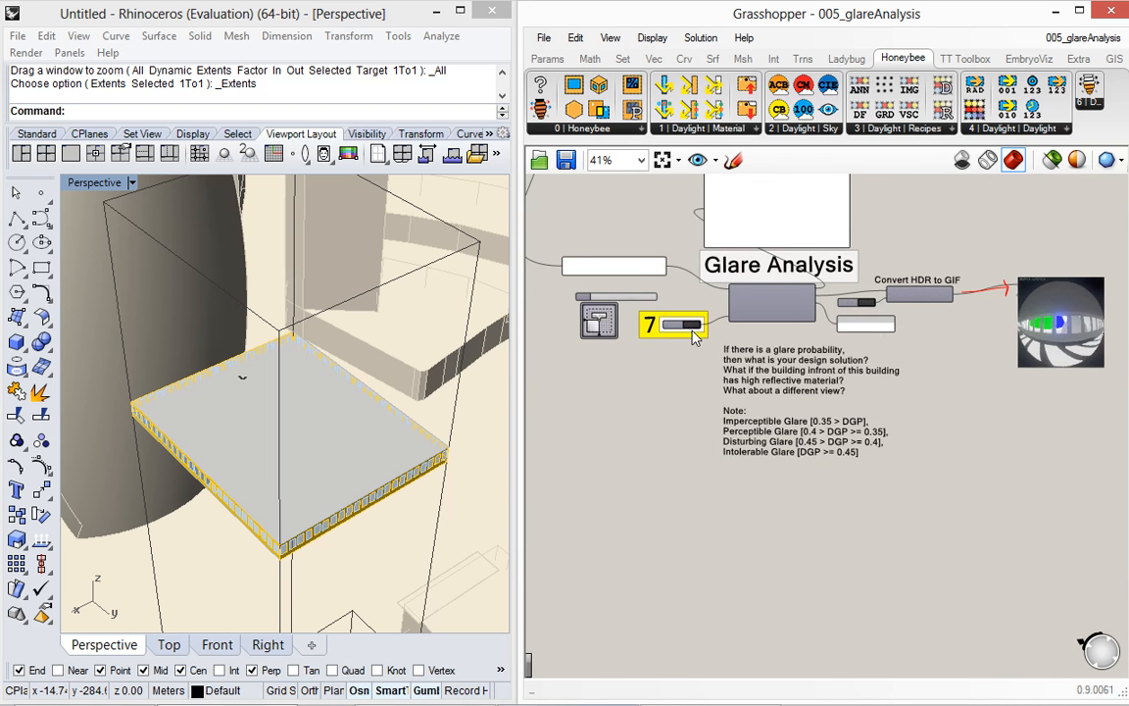
scroll(692, 334, "down", 3)
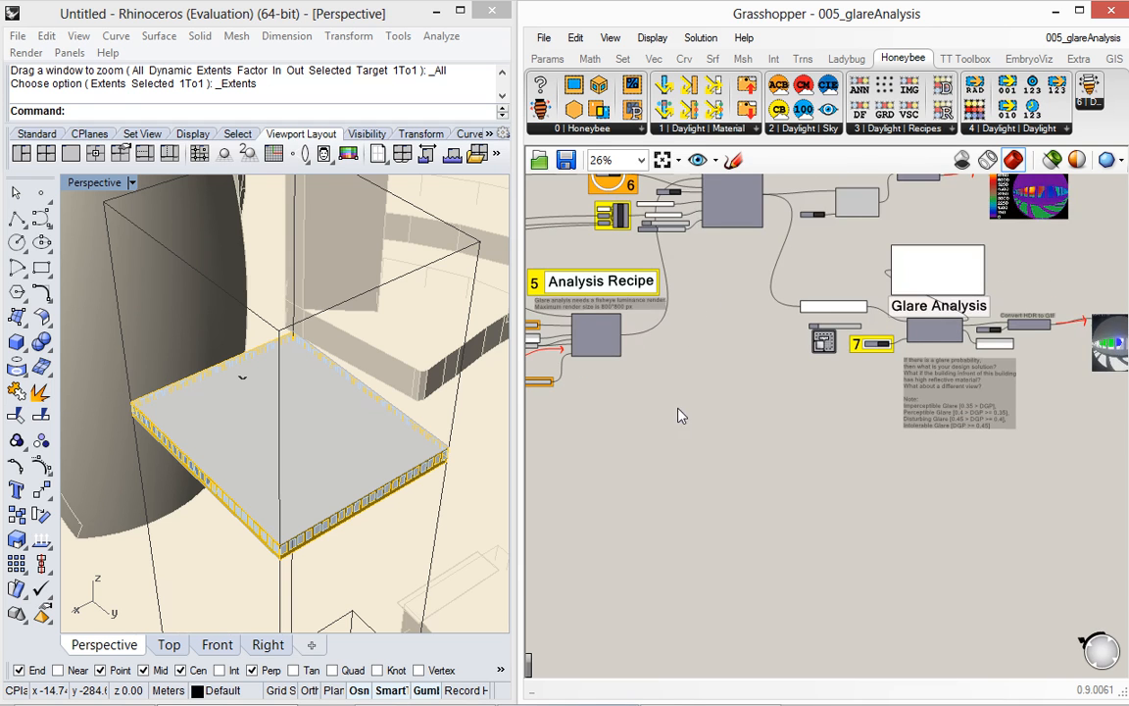
scroll(691, 398, "down", 1)
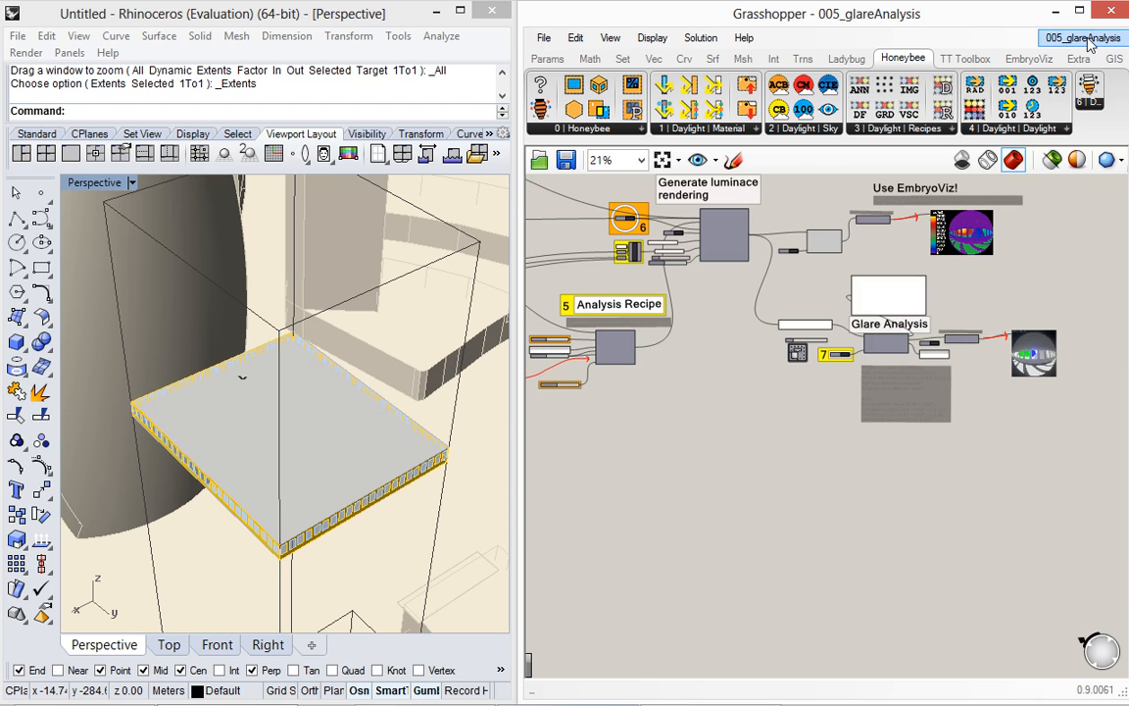
Switch to the open 006_annualDaylightAnalysis_I_gettingStarted definition and bring its numbered result visualization options into view
left_click(1085, 39)
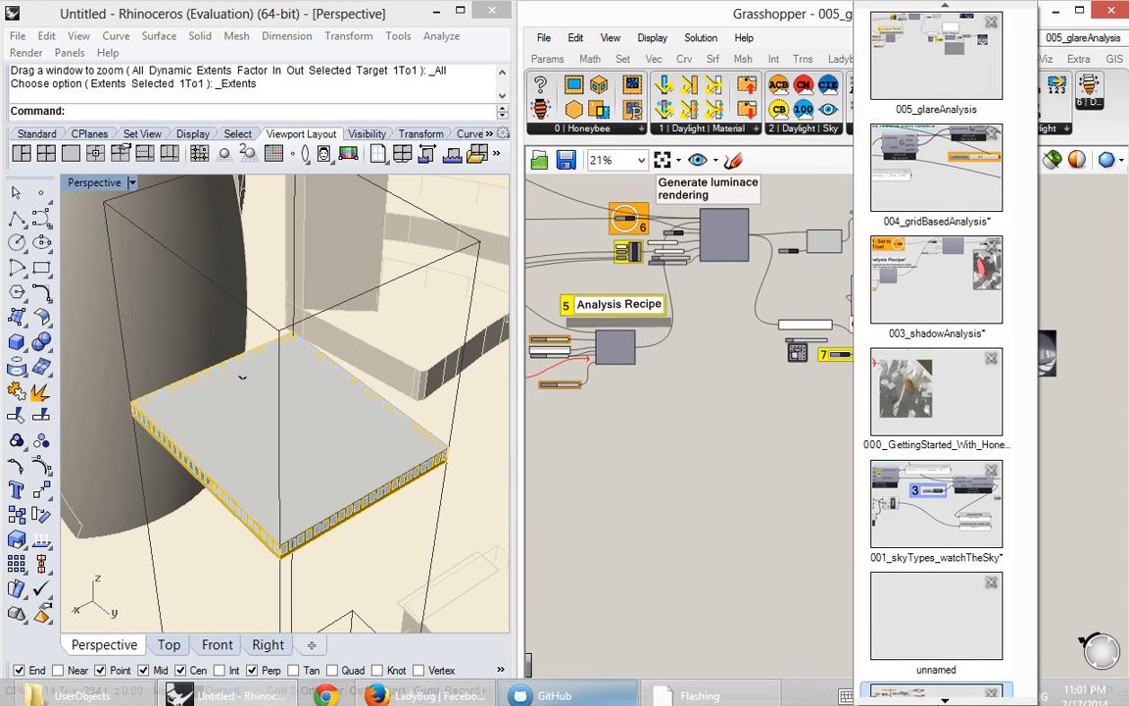
scroll(947, 676, "down", 3)
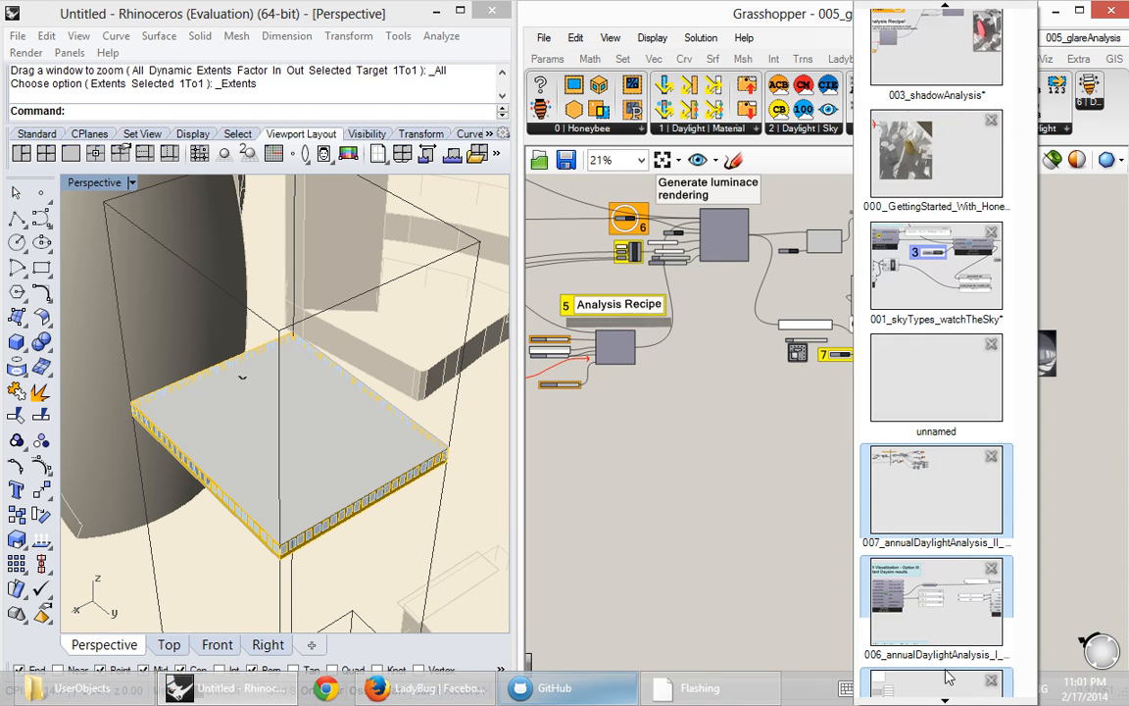
left_click(910, 577)
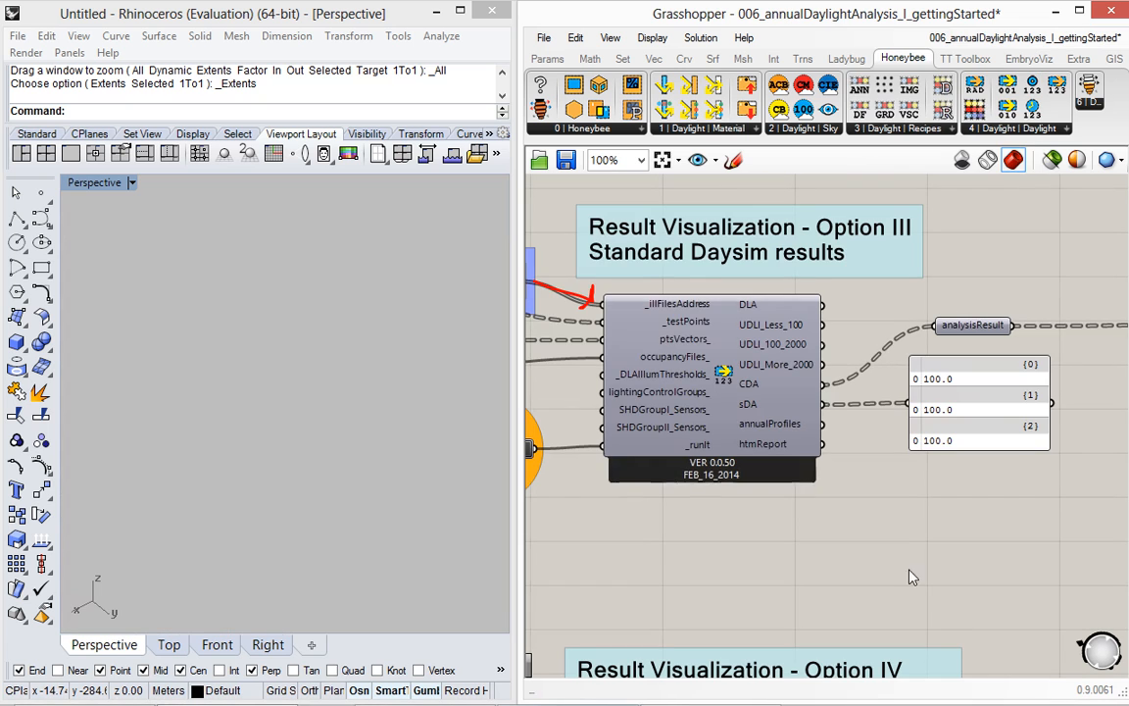
scroll(802, 434, "down", 5)
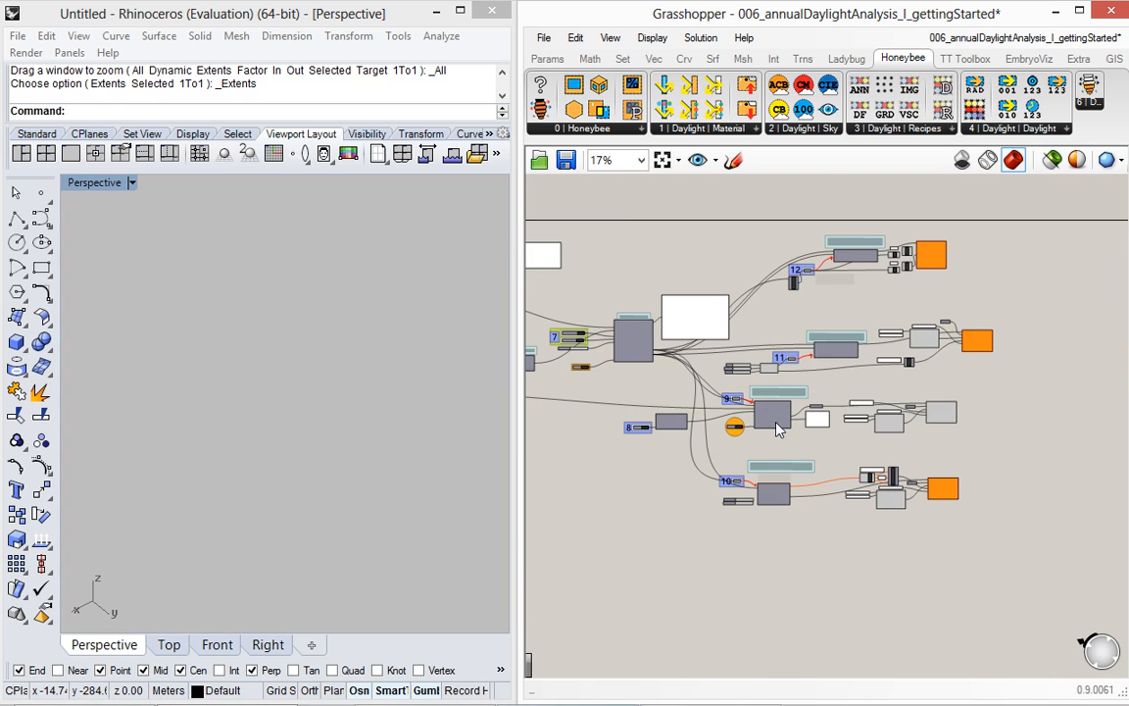
Examine the CDA result mesh of the three-winged building and its percentage legend from above in the Perspective viewport
left_click(370, 343)
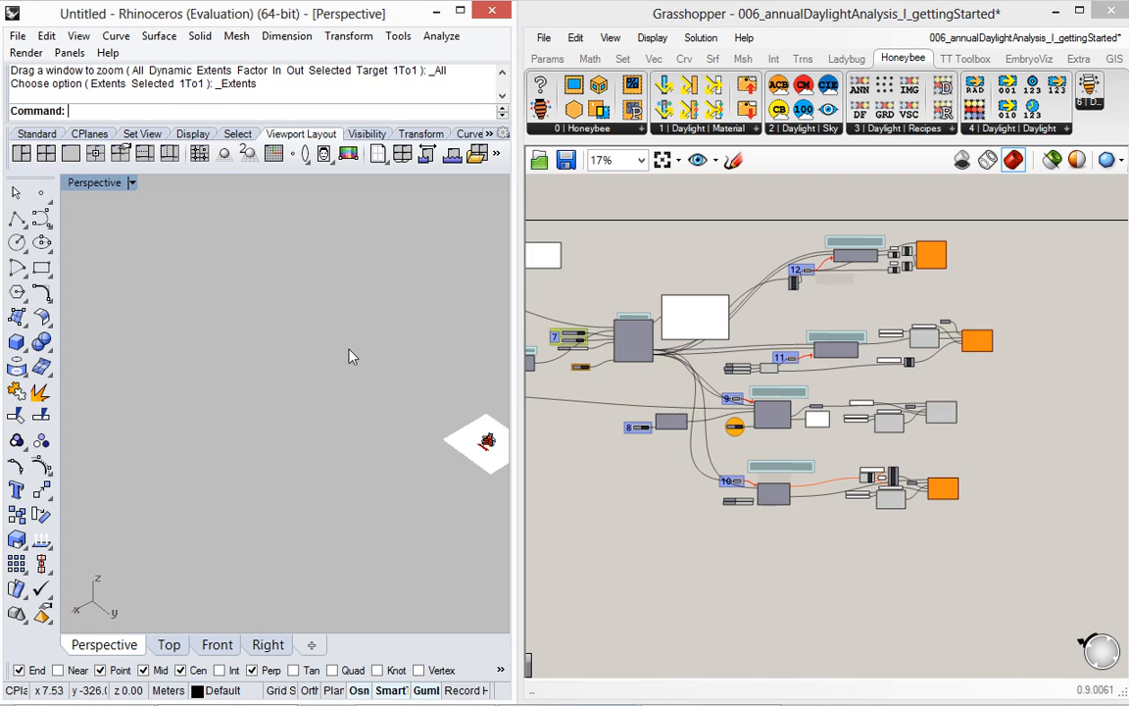
scroll(488, 460, "up", 12)
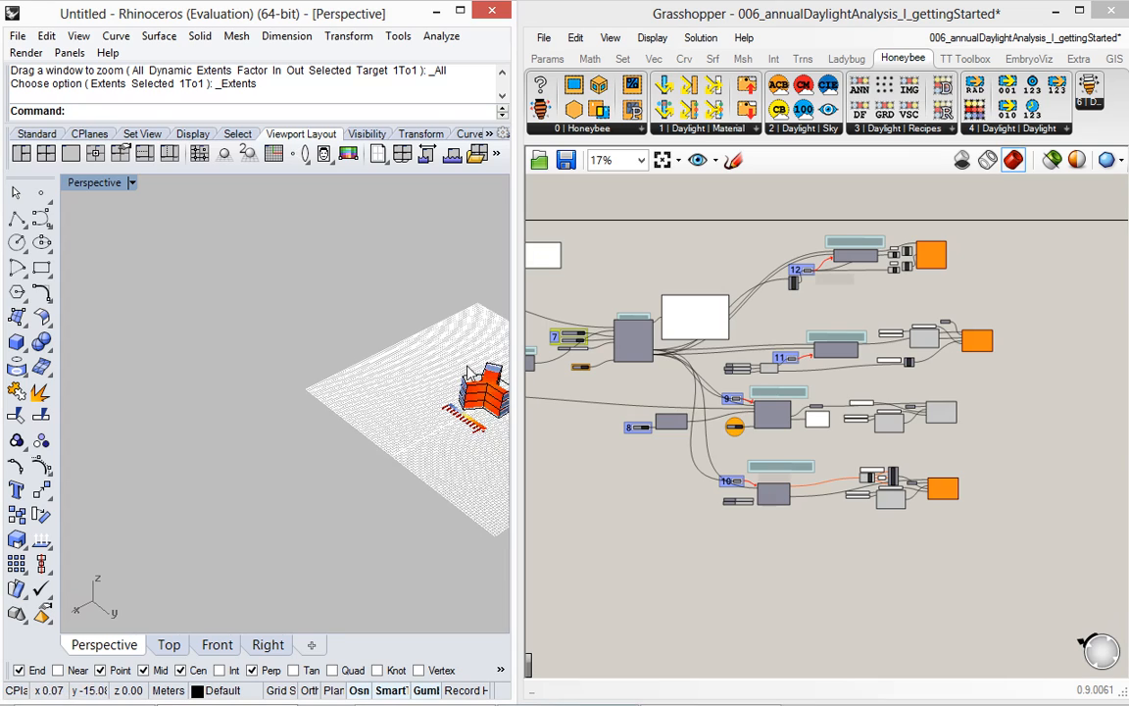
right_click_drag(446, 353, 280, 347, "shift")
right_click_drag(252, 450, 320, 448)
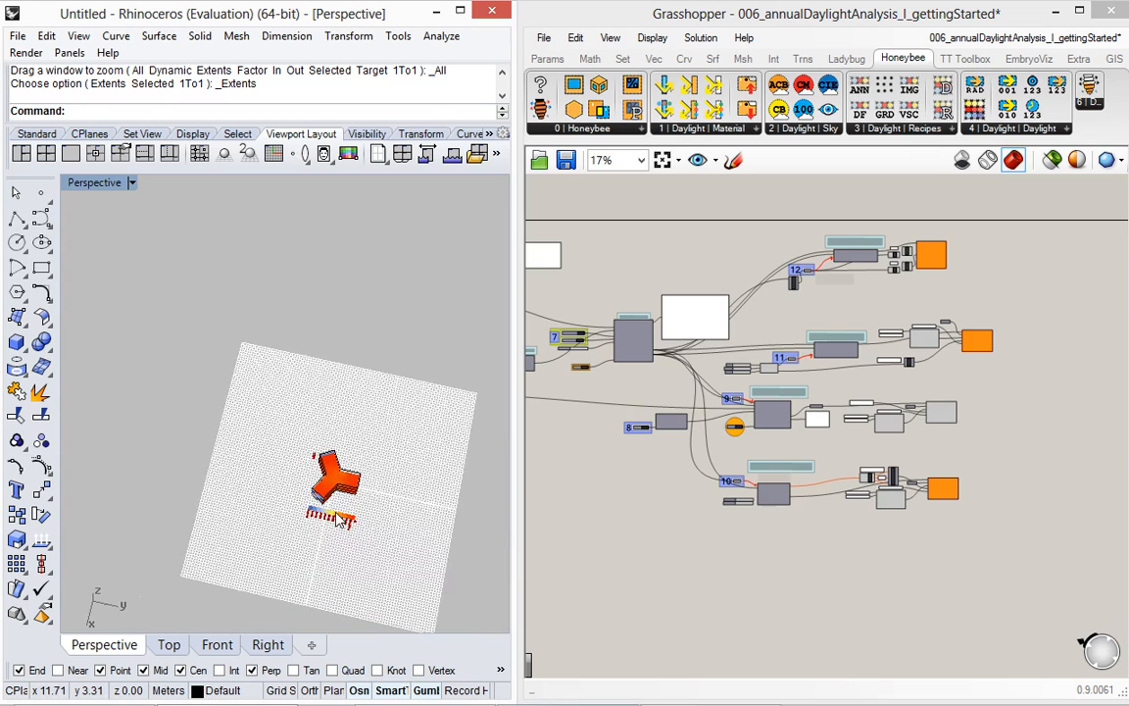
scroll(320, 448, "up", 8)
right_click_drag(350, 491, 420, 476)
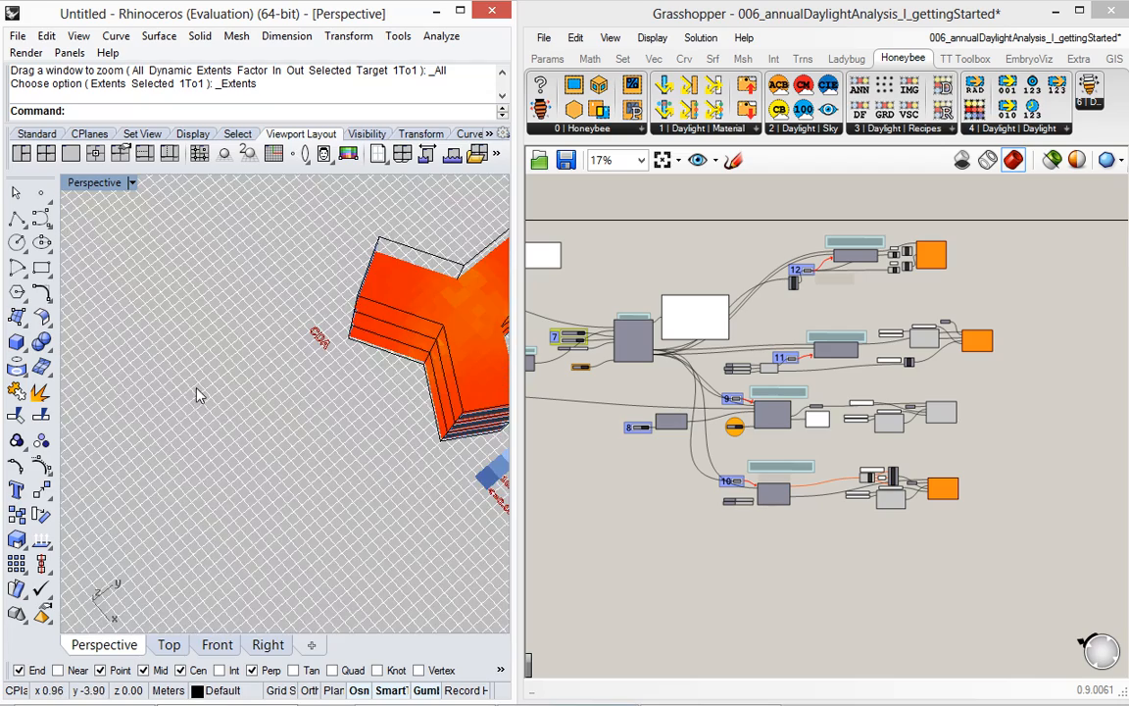
right_click_drag(199, 396, 246, 357)
right_click_drag(252, 480, 334, 479)
scroll(338, 461, "up", 4)
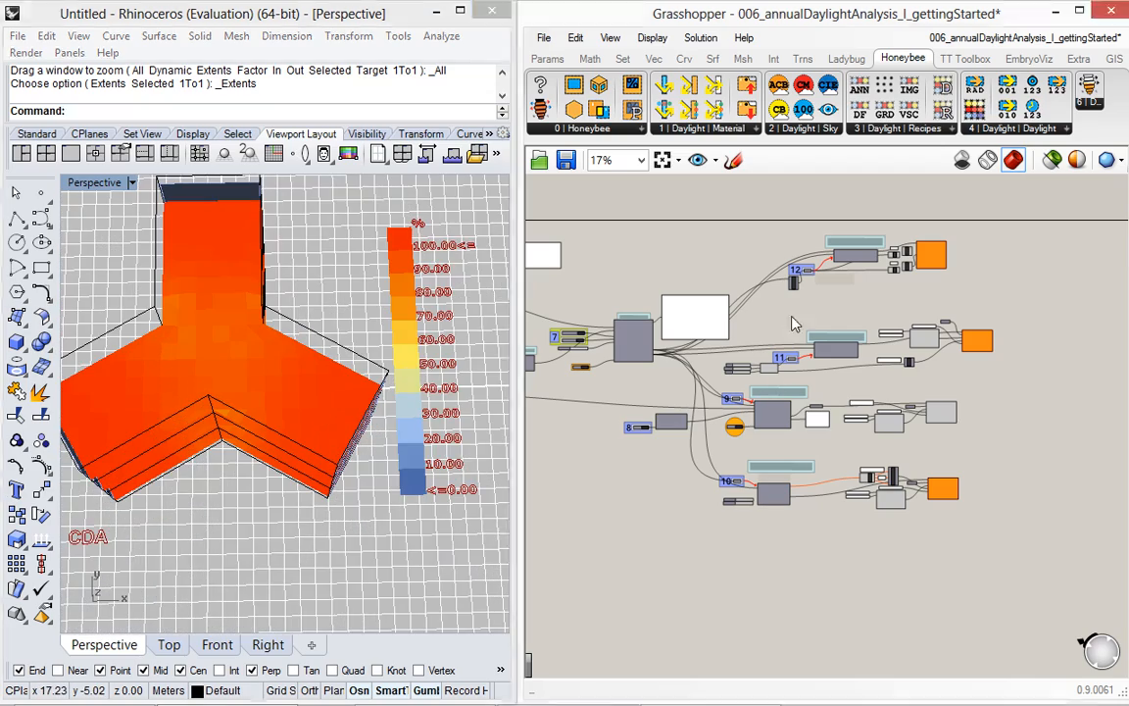
Connect the DLA output of the Option III standard Daysim results component to the analysisResult parameter, replacing the CDA connection
scroll(819, 487, "up", 5)
scroll(819, 483, "up", 4)
right_click_drag(818, 480, 827, 397)
scroll(824, 387, "down", 2)
left_click(782, 524)
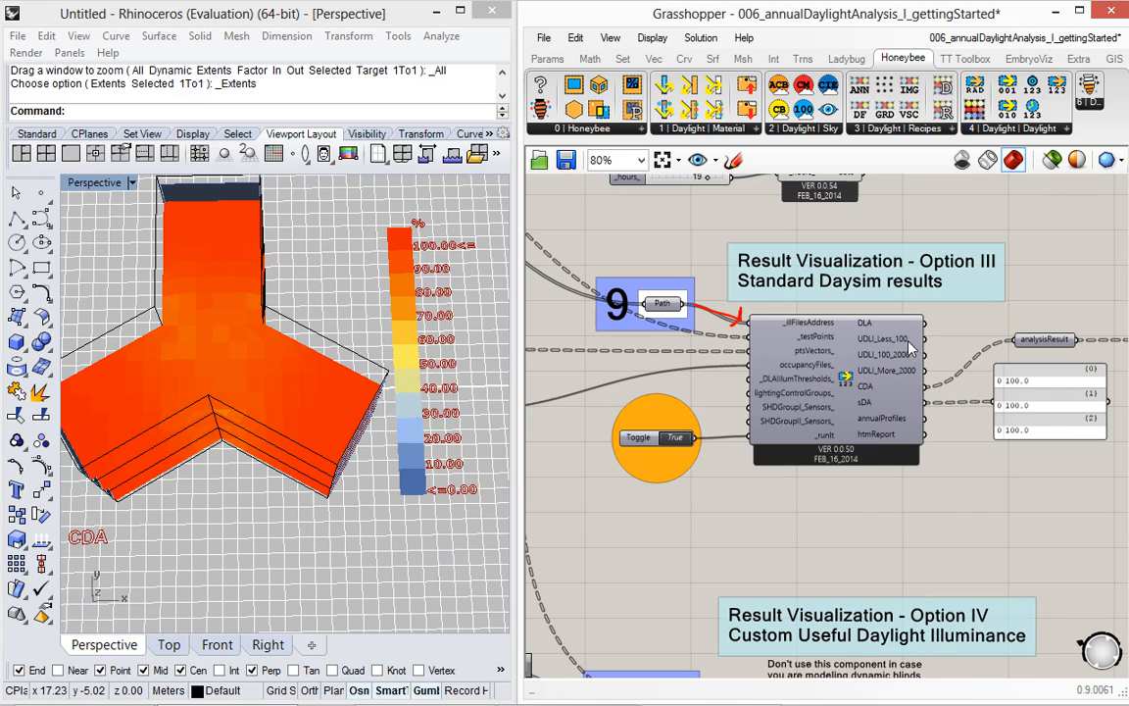
left_click_drag(922, 329, 1022, 343)
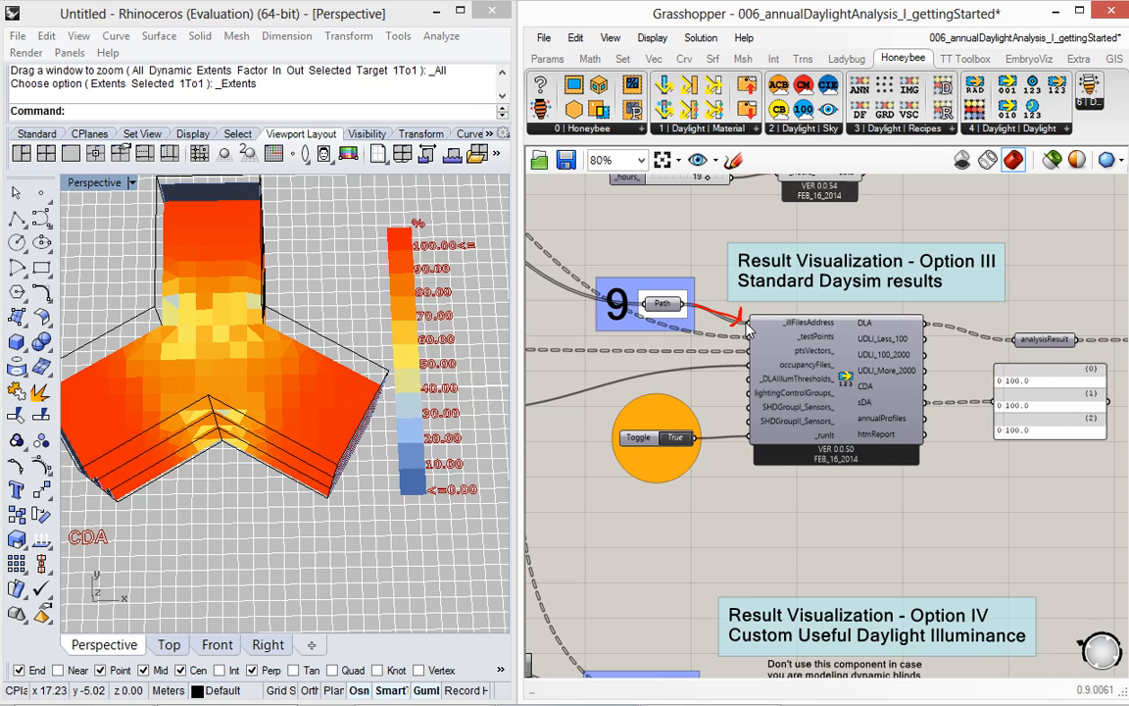
Disconnect the Path parameter at number 9 from the Option III Daysim component and review the Option IV custom useful daylight illuminance component
left_click_drag(747, 323, 683, 300, "ctrl")
scroll(728, 250, "down", 3)
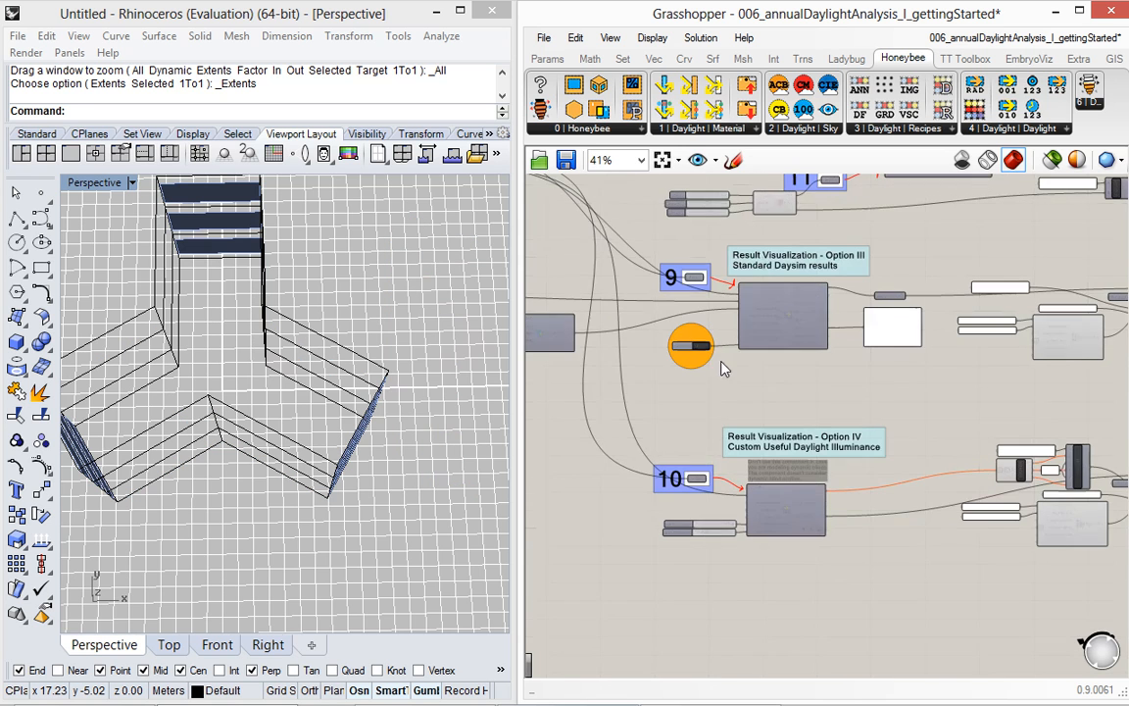
scroll(716, 516, "up", 5)
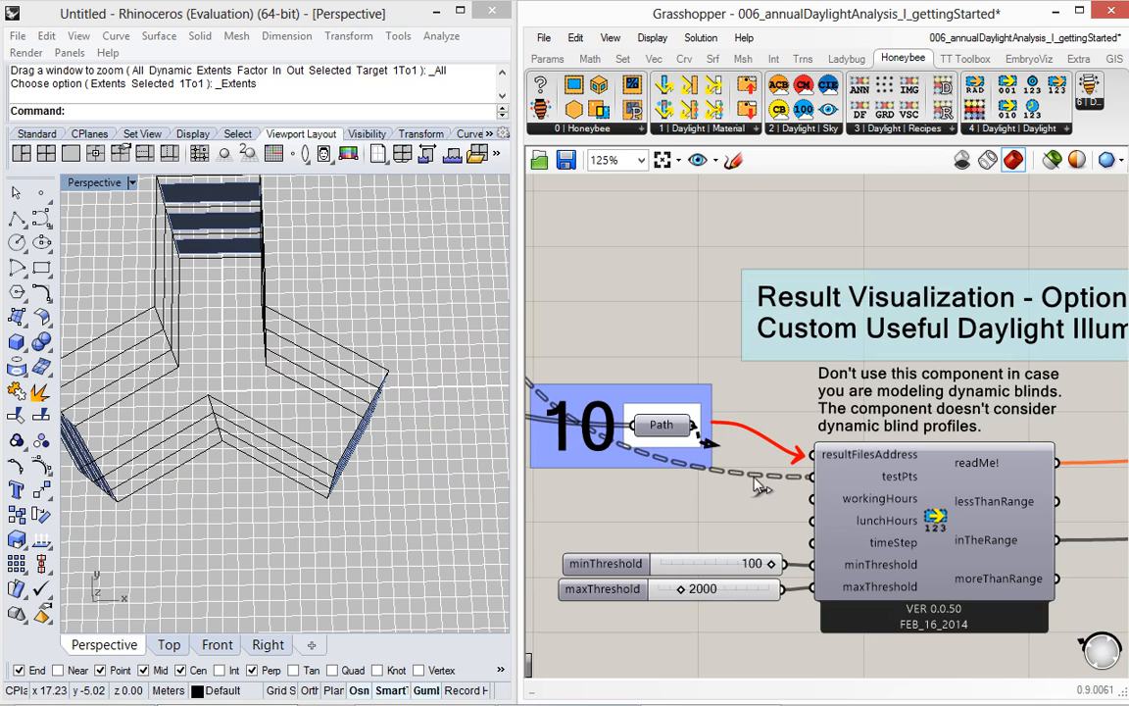
scroll(782, 454, "down", 4)
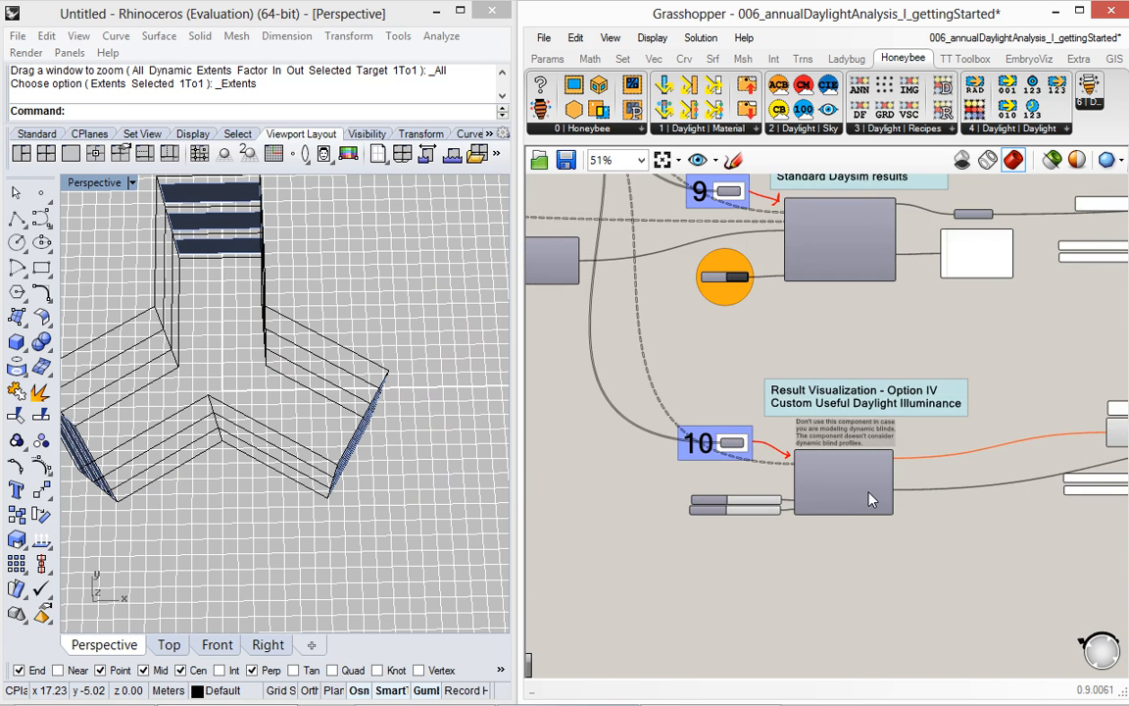
Connect the HOY parameter at number 11 to the _HOY input of the Option II single-hour results component
right_click_drag(816, 327, 814, 435)
scroll(799, 438, "down", 2)
right_click(800, 439)
left_click(942, 273)
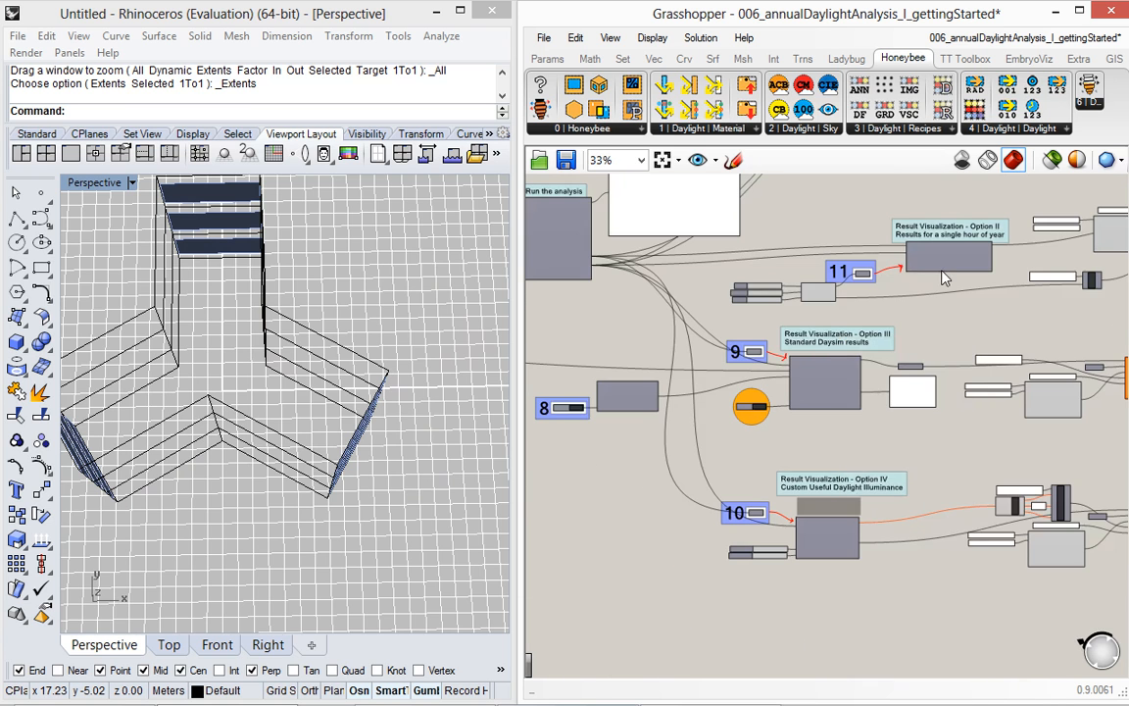
scroll(909, 267, "up", 5)
scroll(792, 274, "up", 2)
scroll(838, 321, "down", 2)
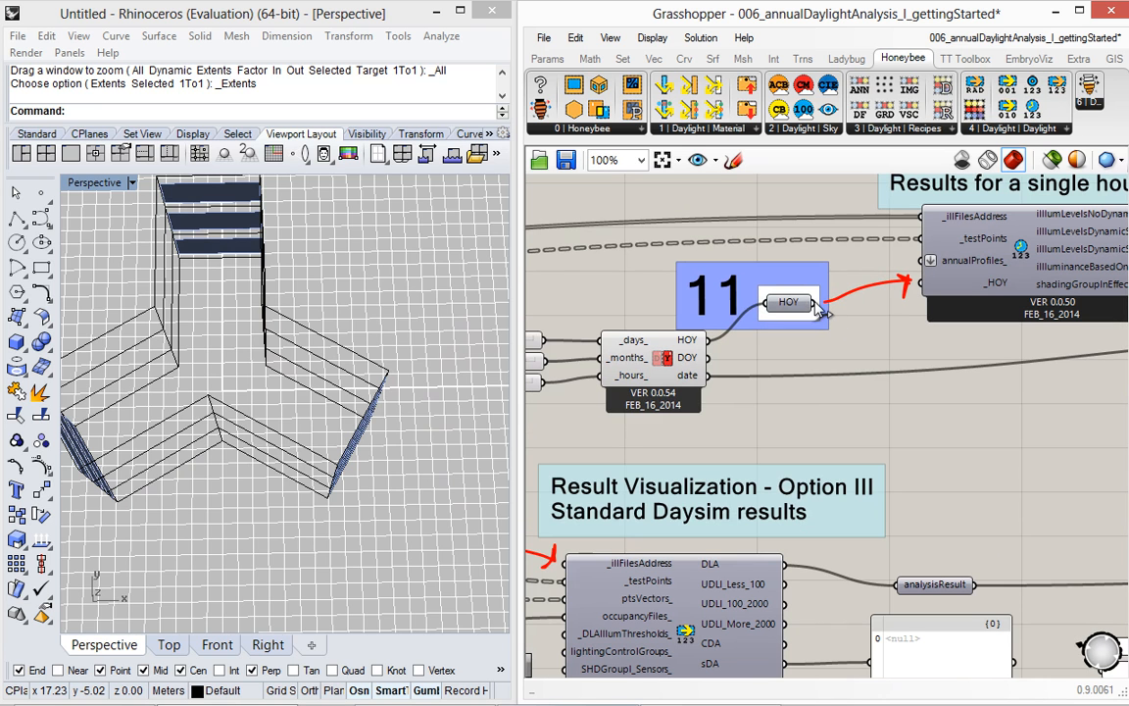
left_click_drag(814, 302, 913, 299)
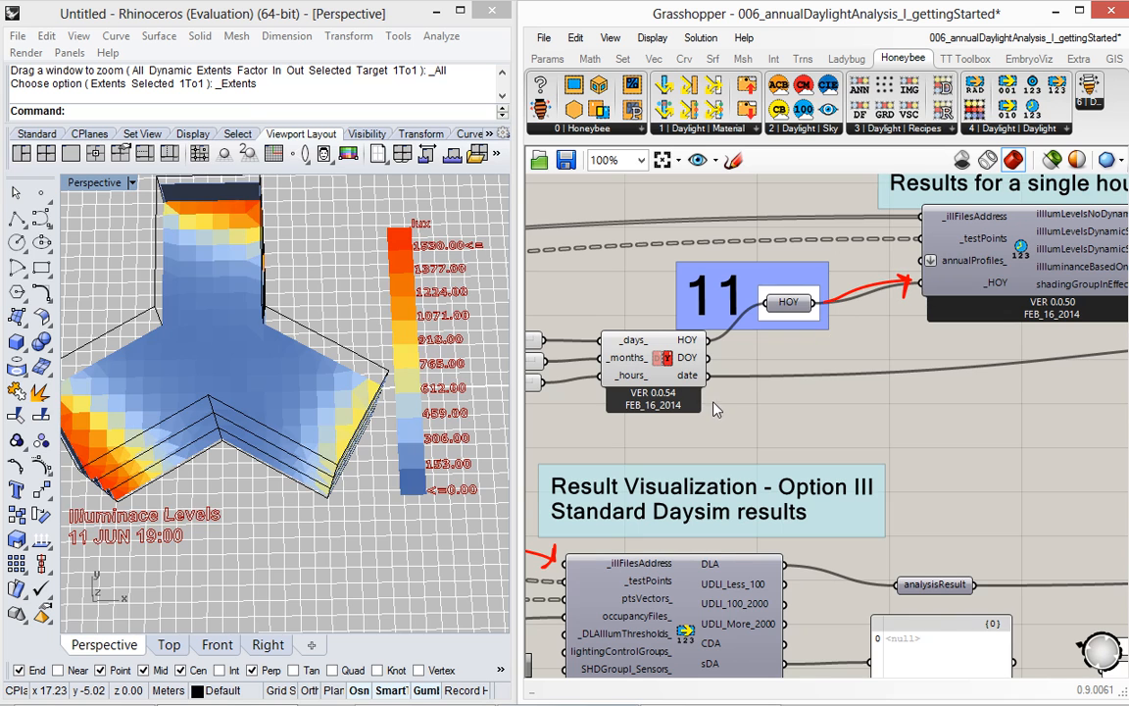
Try the single-hour illuminance results at hour 21, and set the sliders to hour 17 and month 5
right_click_drag(798, 401, 942, 415)
left_click(627, 419)
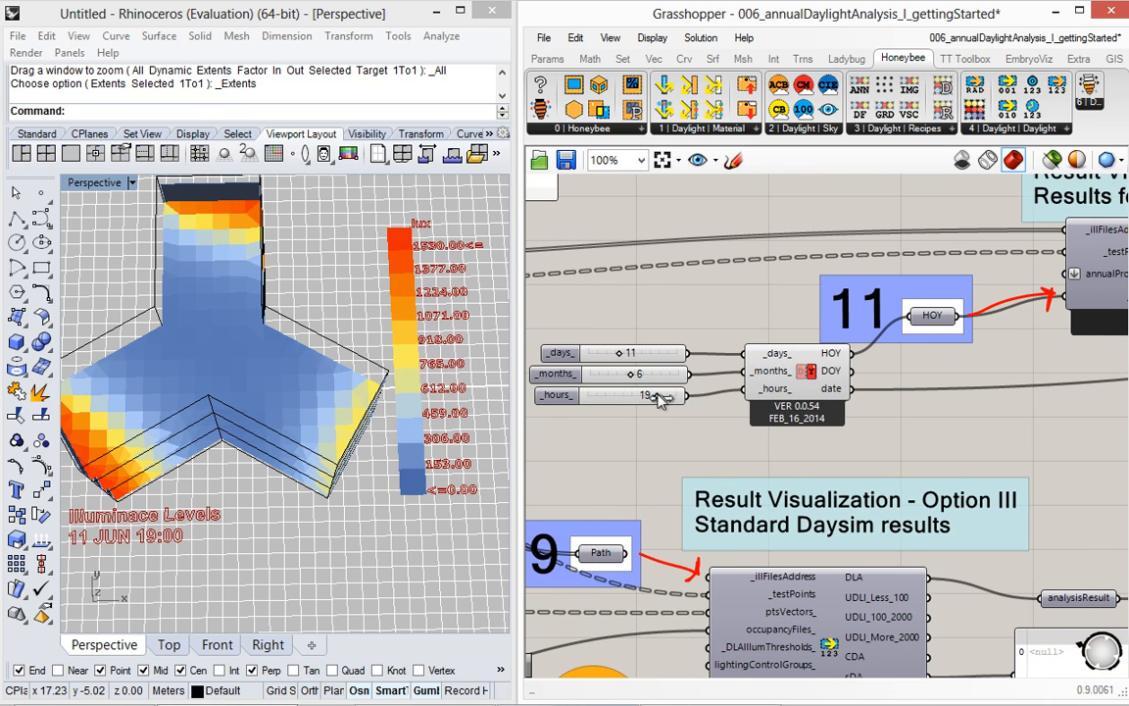
mouse_move(656, 395)
left_mouse_down()
mouse_move(597, 396)
mouse_move(667, 397)
left_mouse_up()
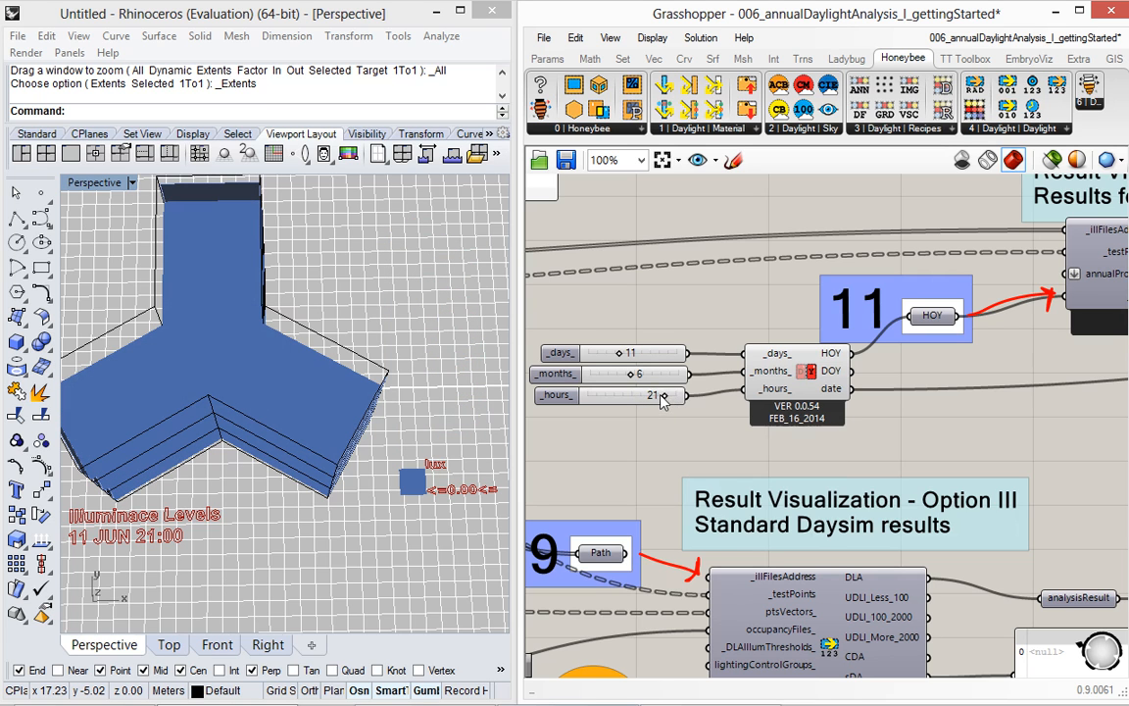
left_click_drag(653, 400, 621, 382)
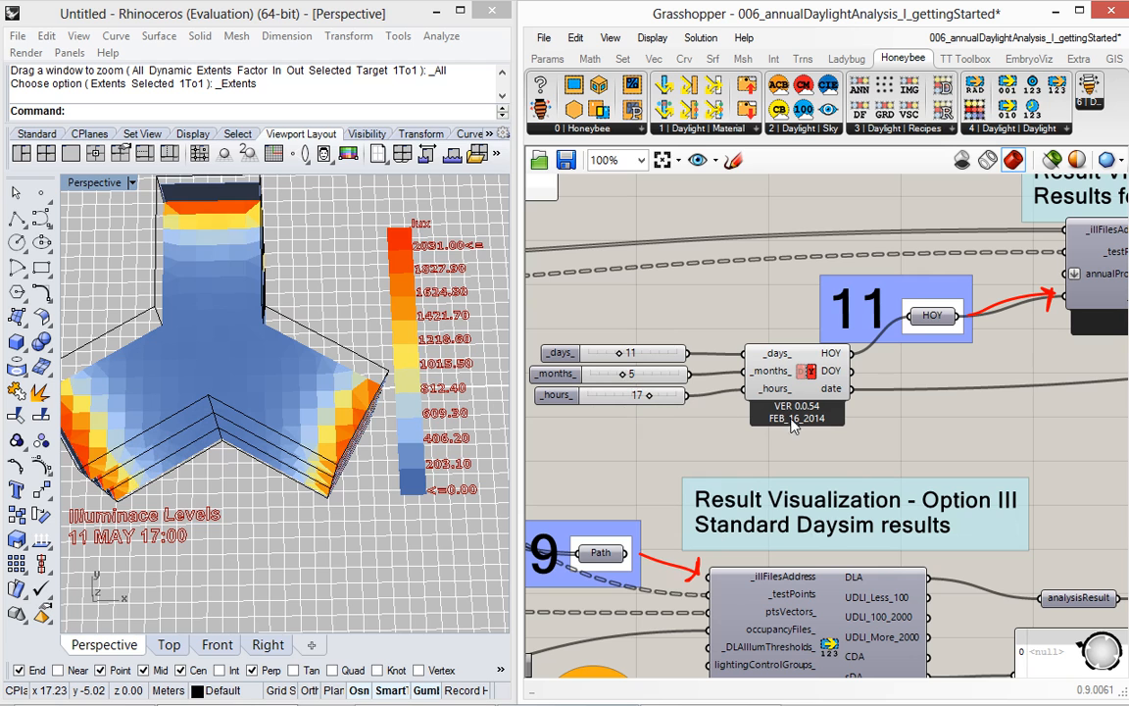
Disconnect the HOY parameter at number 11 from the Option II single-hour results component
scroll(964, 271, "up", 2)
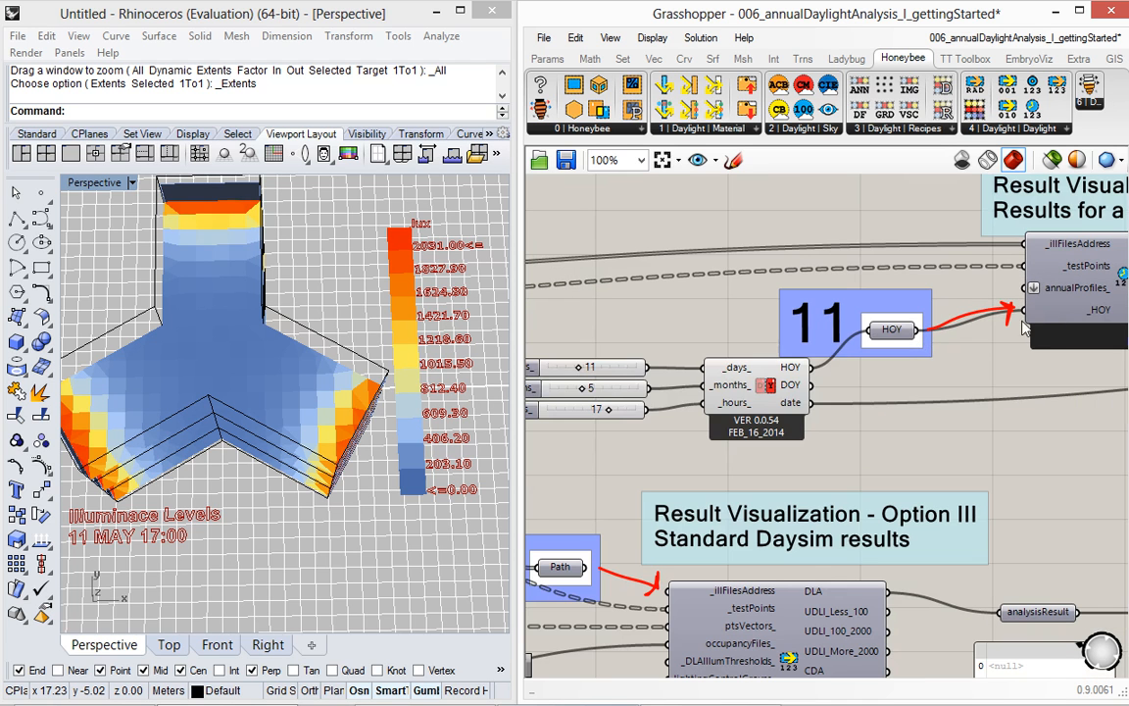
left_click_drag(1025, 311, 915, 334, "ctrl")
scroll(883, 396, "down", 7)
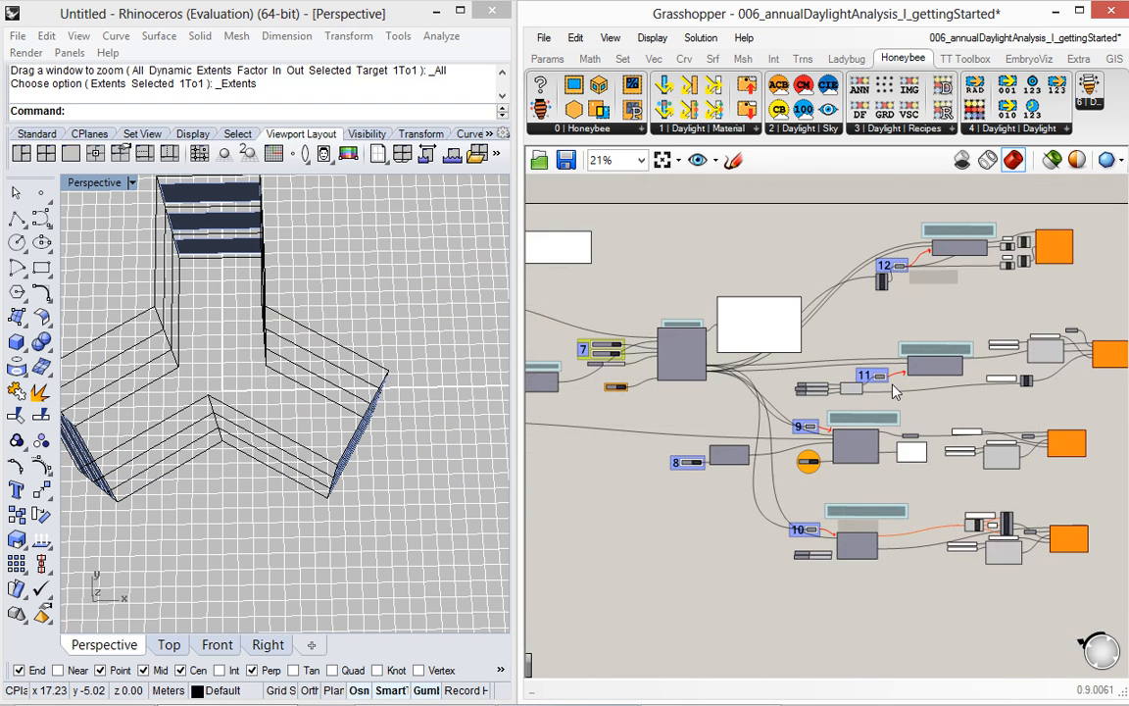
Turn on the preview of the selected Pt parameter at number 12 and view its test points in the building
right_click_drag(1015, 305, 847, 371)
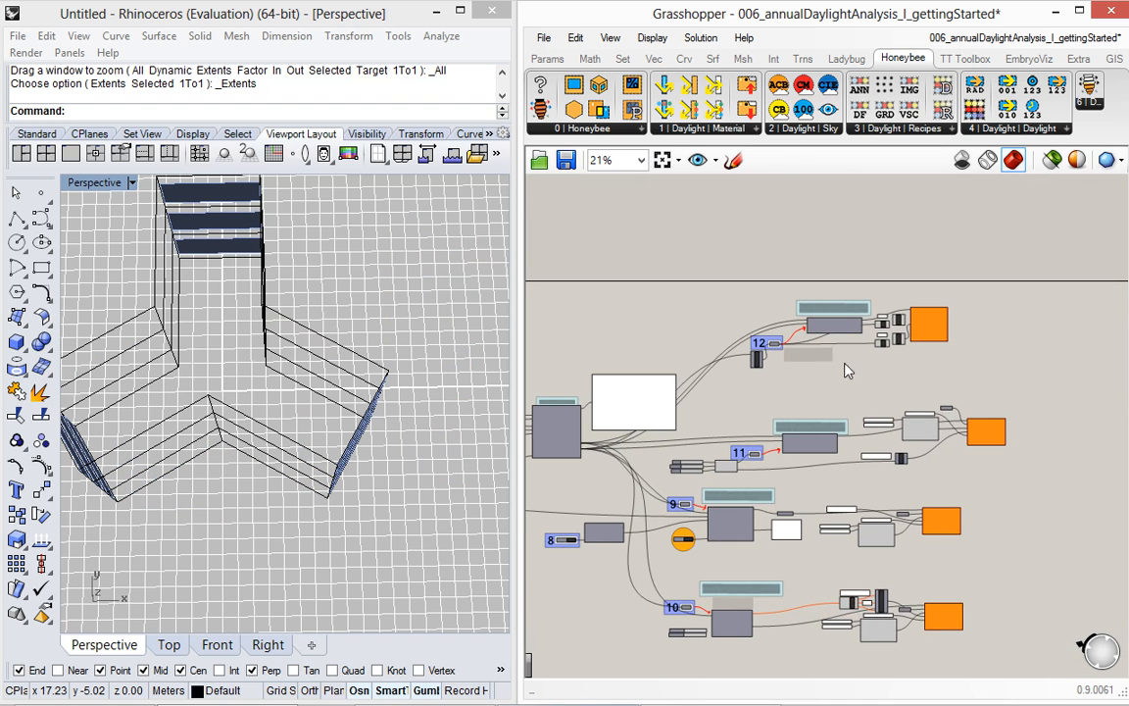
scroll(786, 350, "up", 7)
left_click(727, 373)
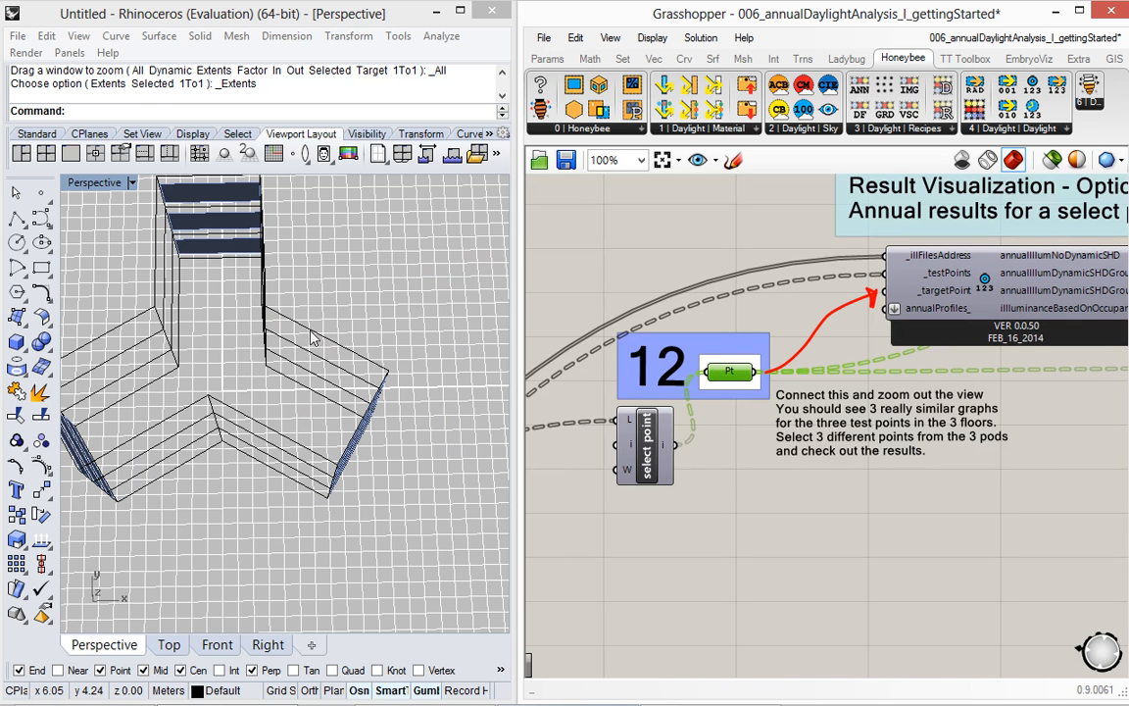
right_click_drag(287, 310, 378, 378)
right_click_drag(360, 444, 353, 479)
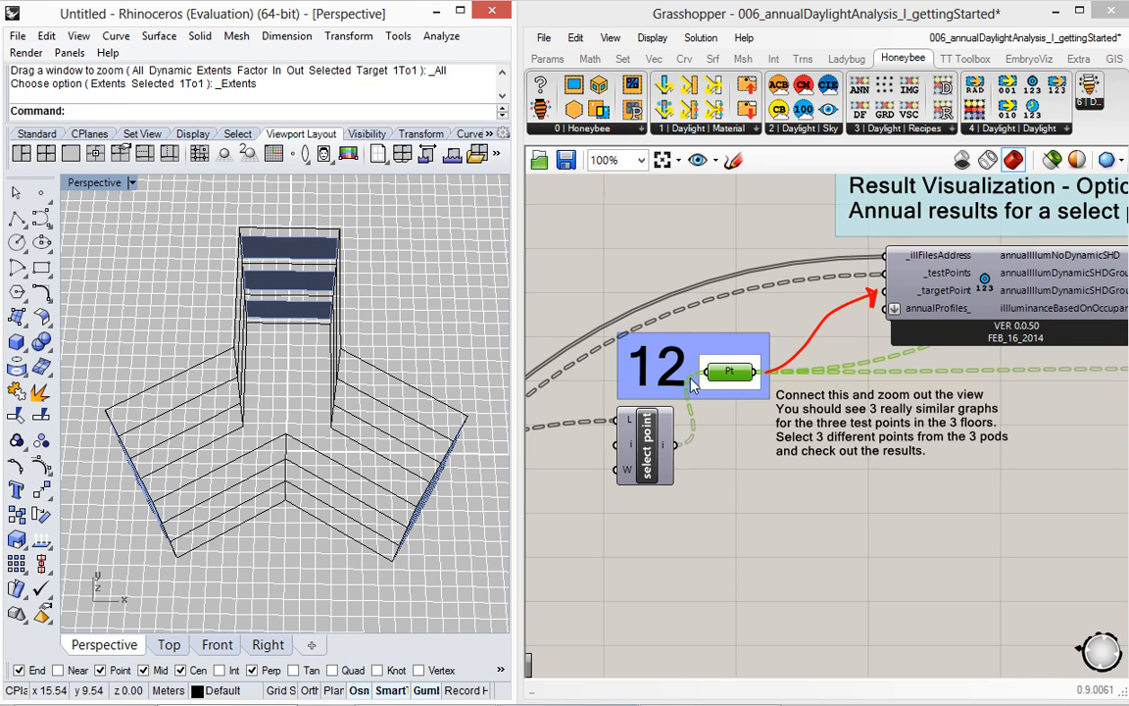
right_click(731, 380)
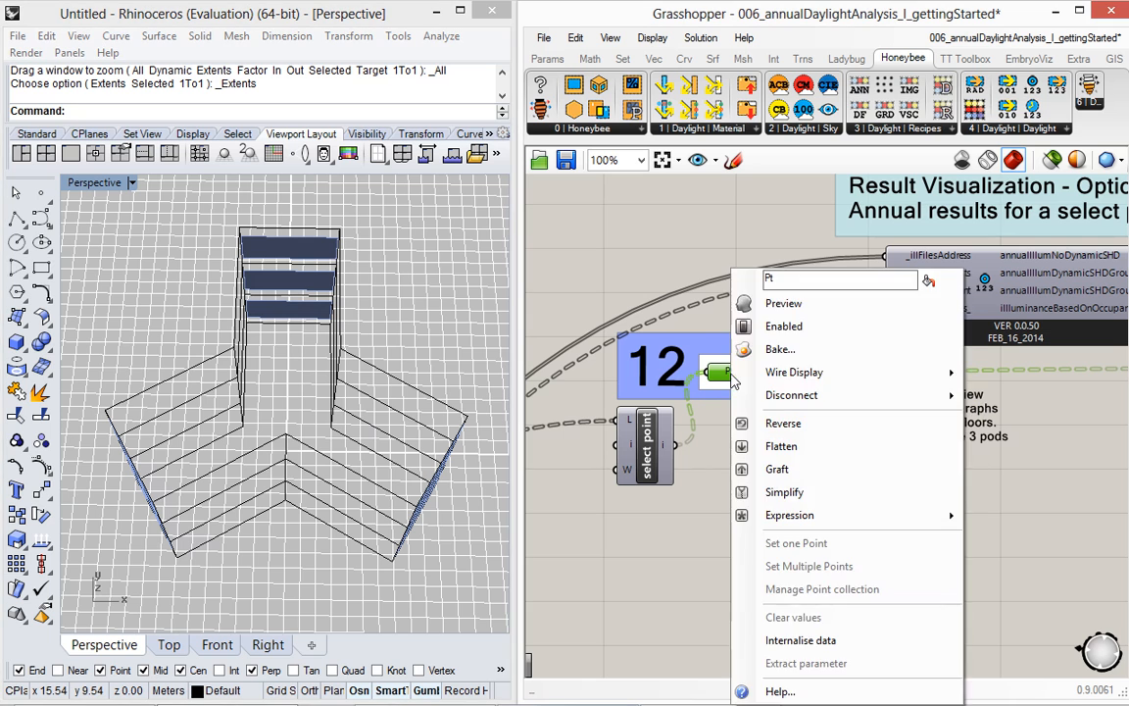
left_click(775, 303)
right_click_drag(232, 438, 232, 453)
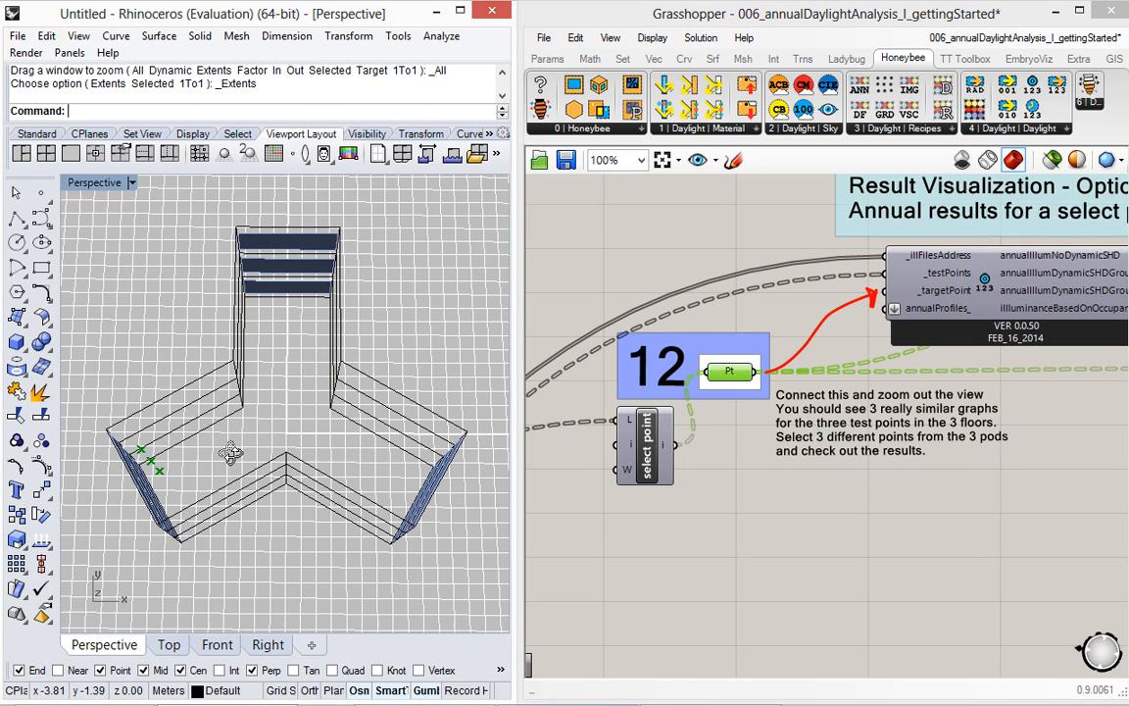
Connect the Pt parameter at number 12 to the _targetPoint input of the annual results component
left_click(765, 387)
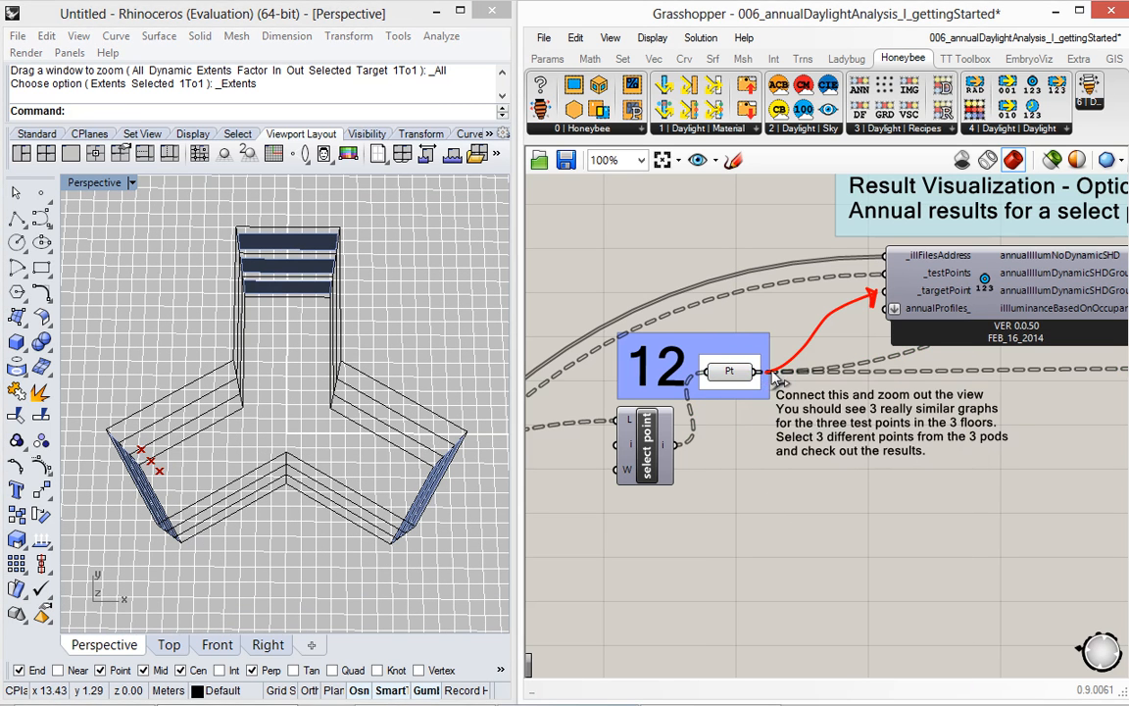
left_click_drag(770, 374, 888, 292)
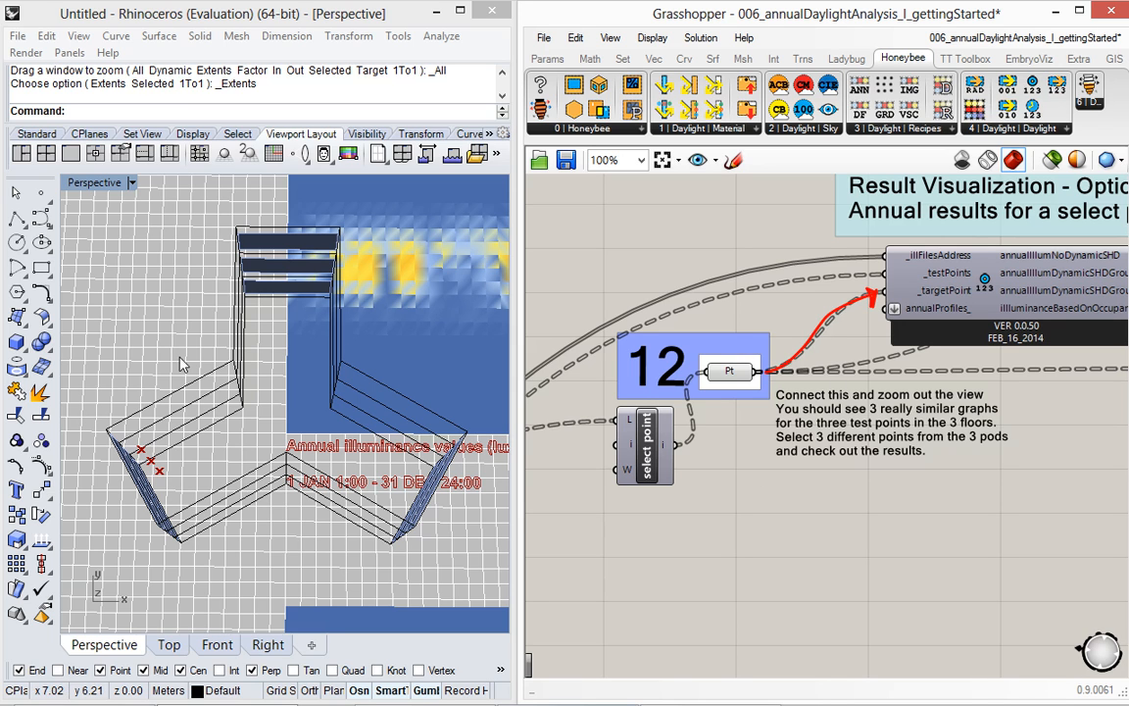
Examine the annual illuminance graphs for the three floors' test points in the Top viewport, both as a whole and up close
left_click(223, 332)
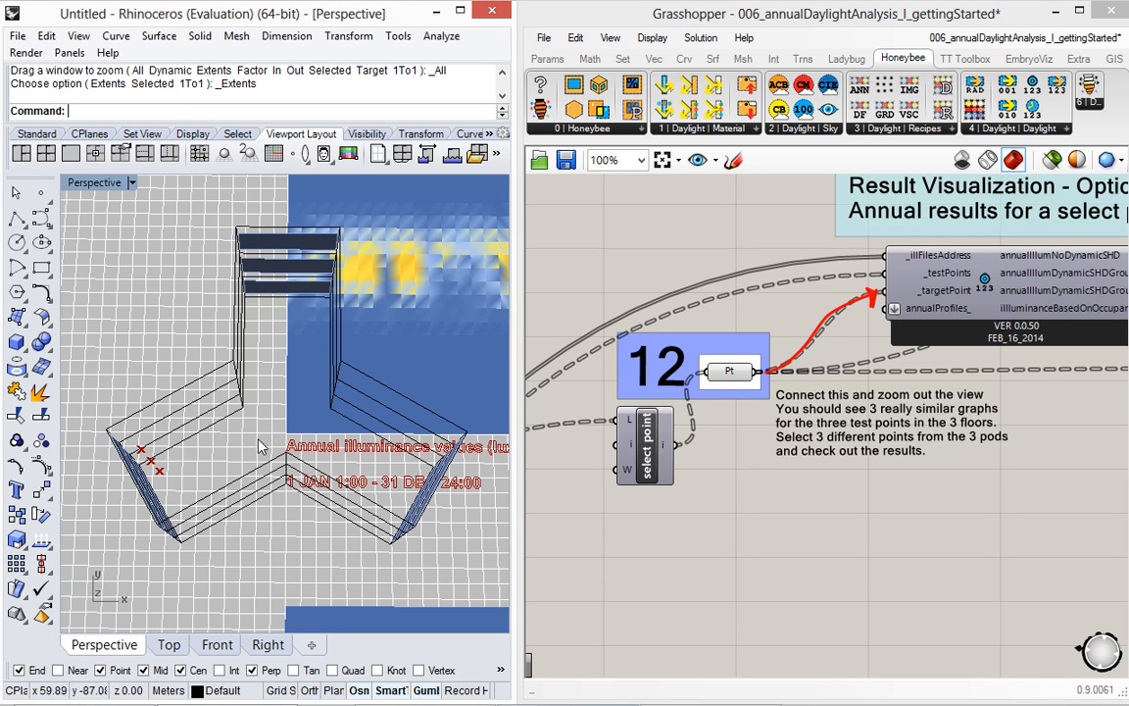
left_click(168, 645)
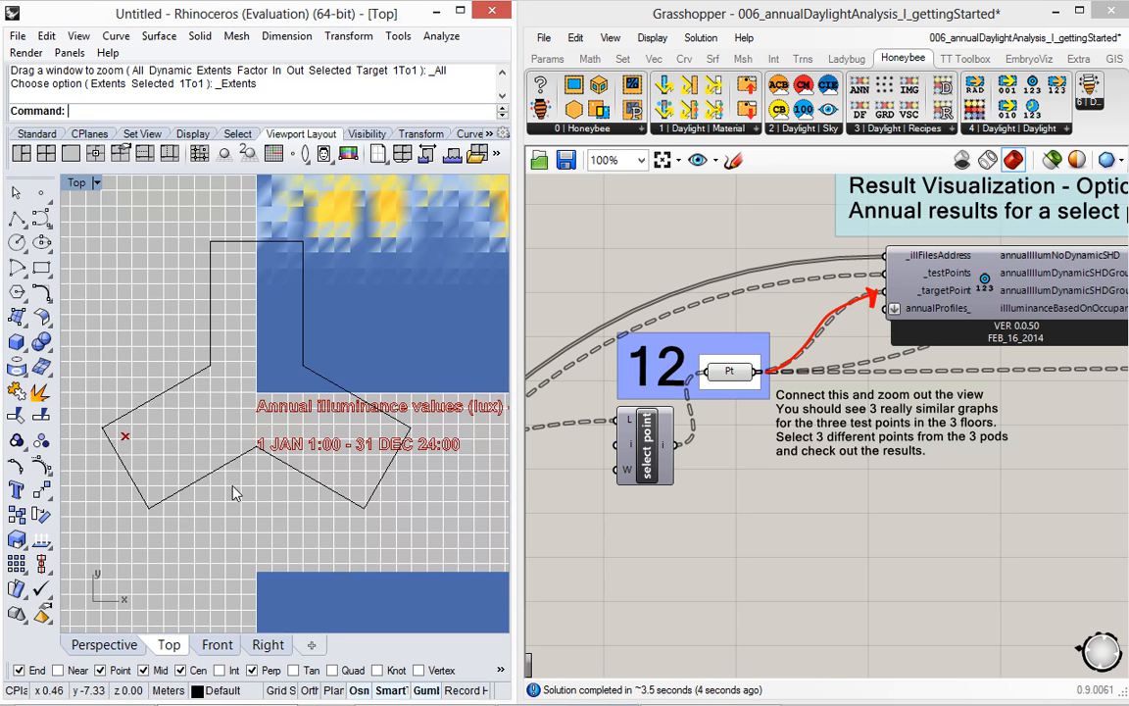
scroll(230, 377, "down", 15)
right_click_drag(390, 428, 215, 363)
scroll(275, 350, "down", 4)
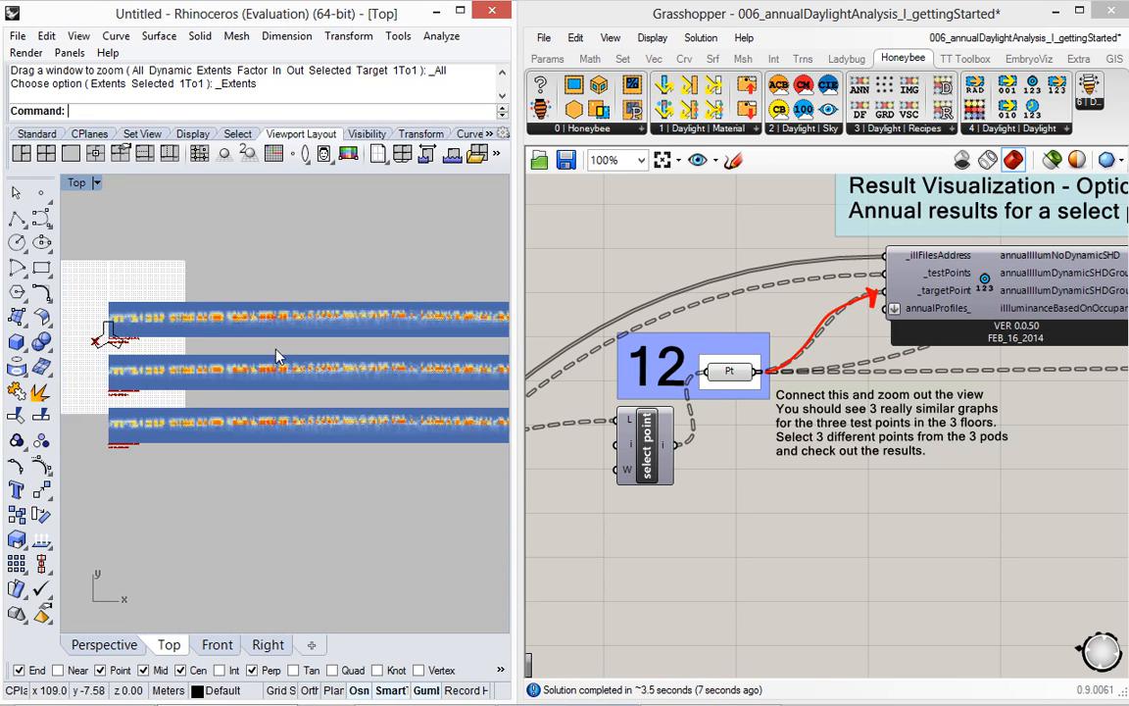
scroll(304, 415, "down", 2)
right_click_drag(364, 423, 333, 419)
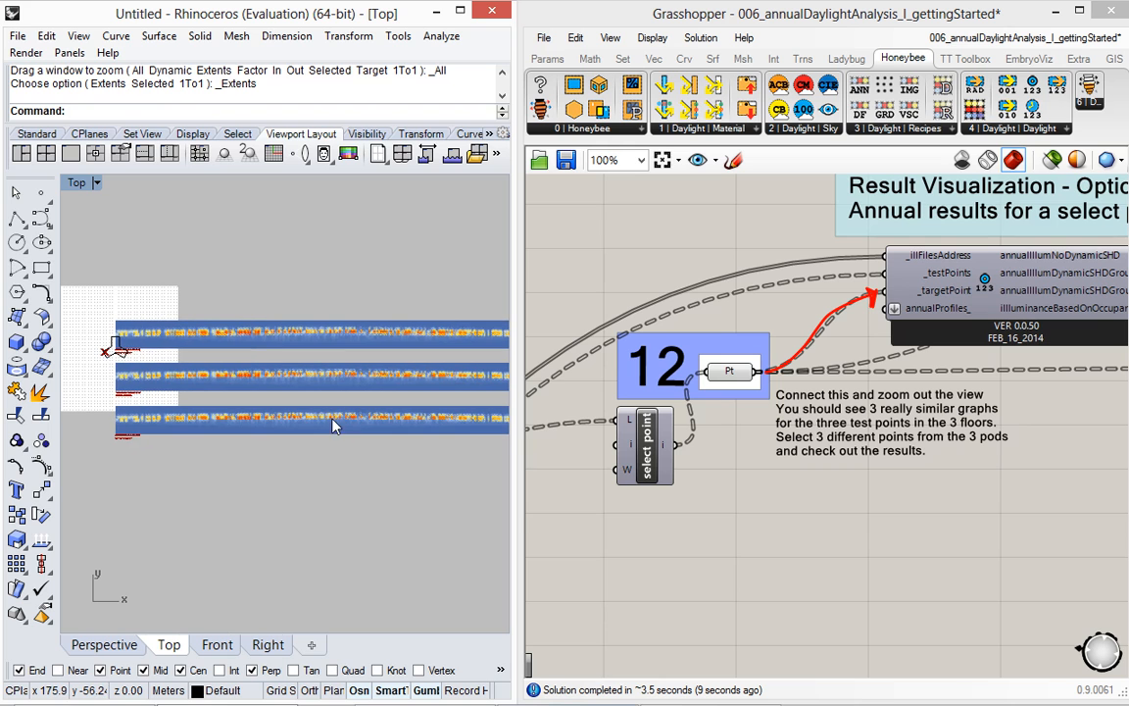
scroll(392, 338, "up", 5)
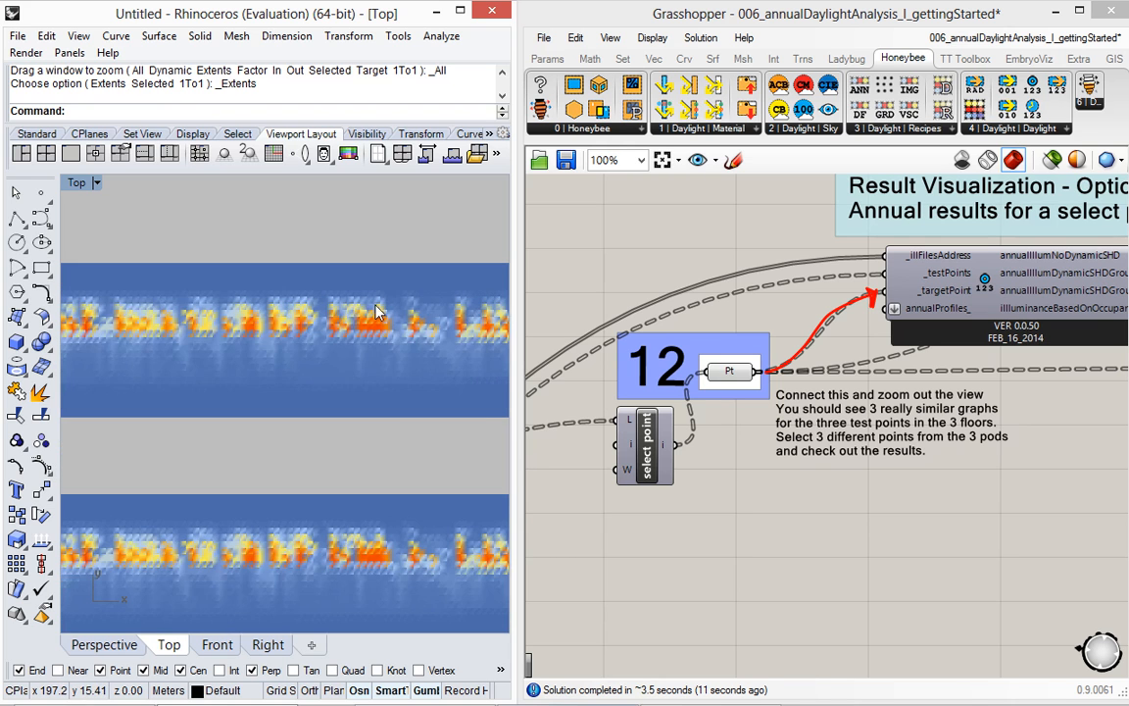
scroll(373, 308, "down", 4)
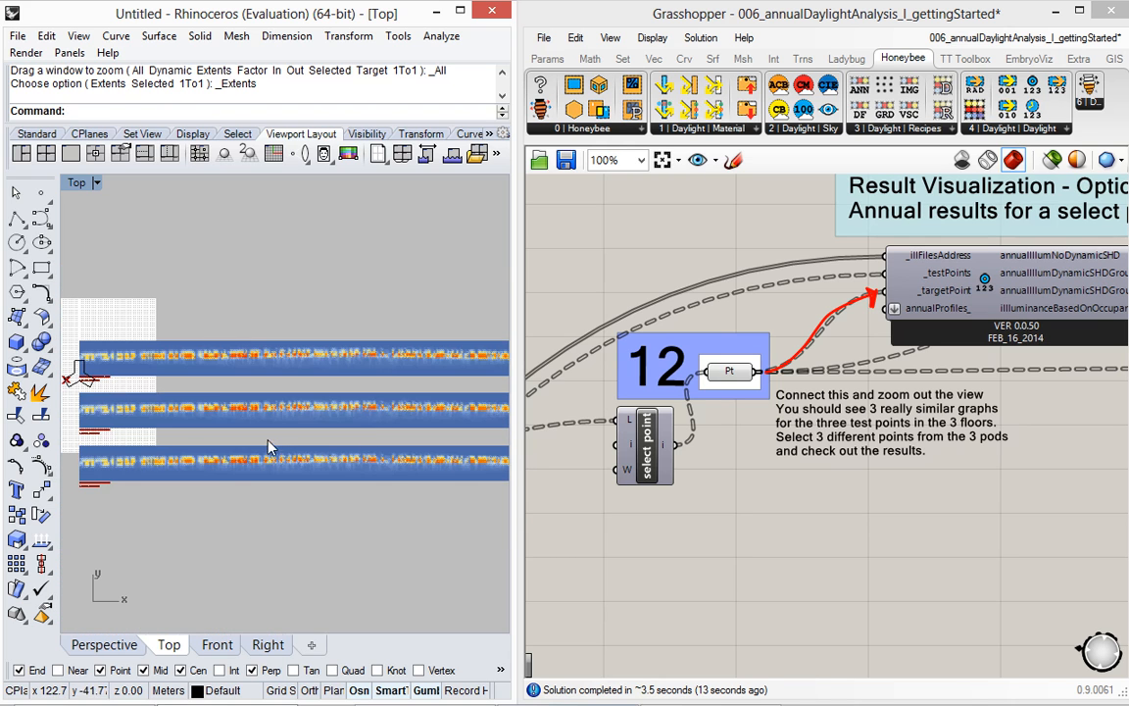
Examine the location of the selected test point at number 12 in the building plan alongside the three annual illuminance graphs
right_click_drag(271, 448, 329, 441)
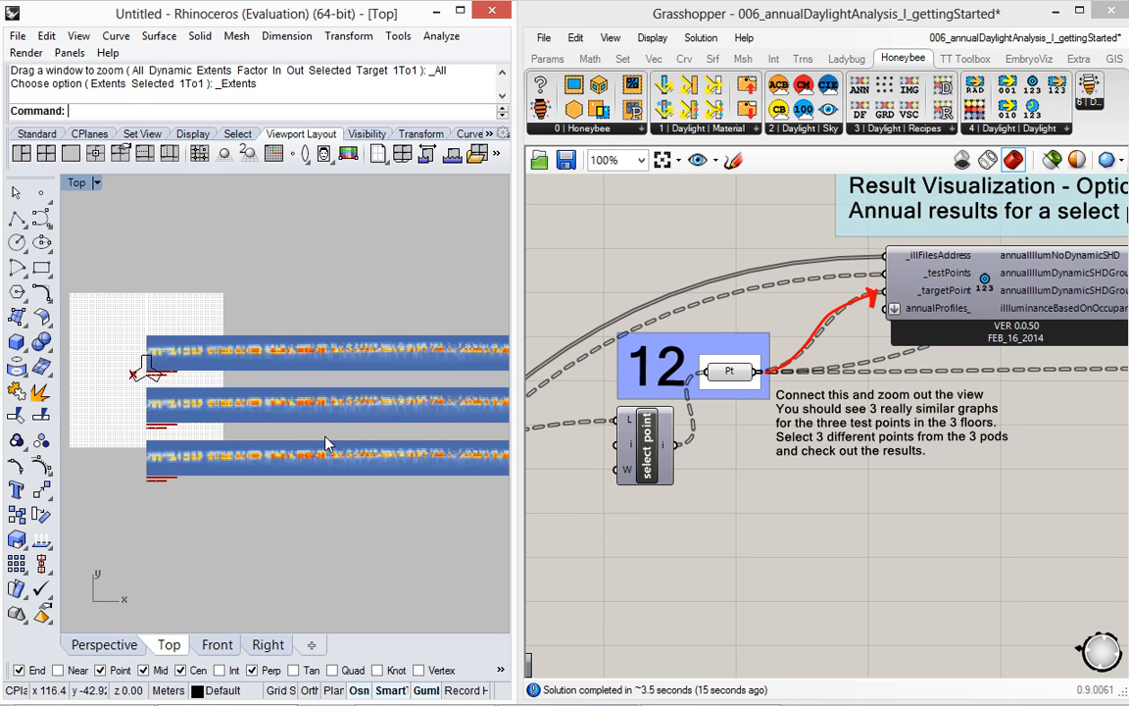
scroll(123, 372, "up", 6)
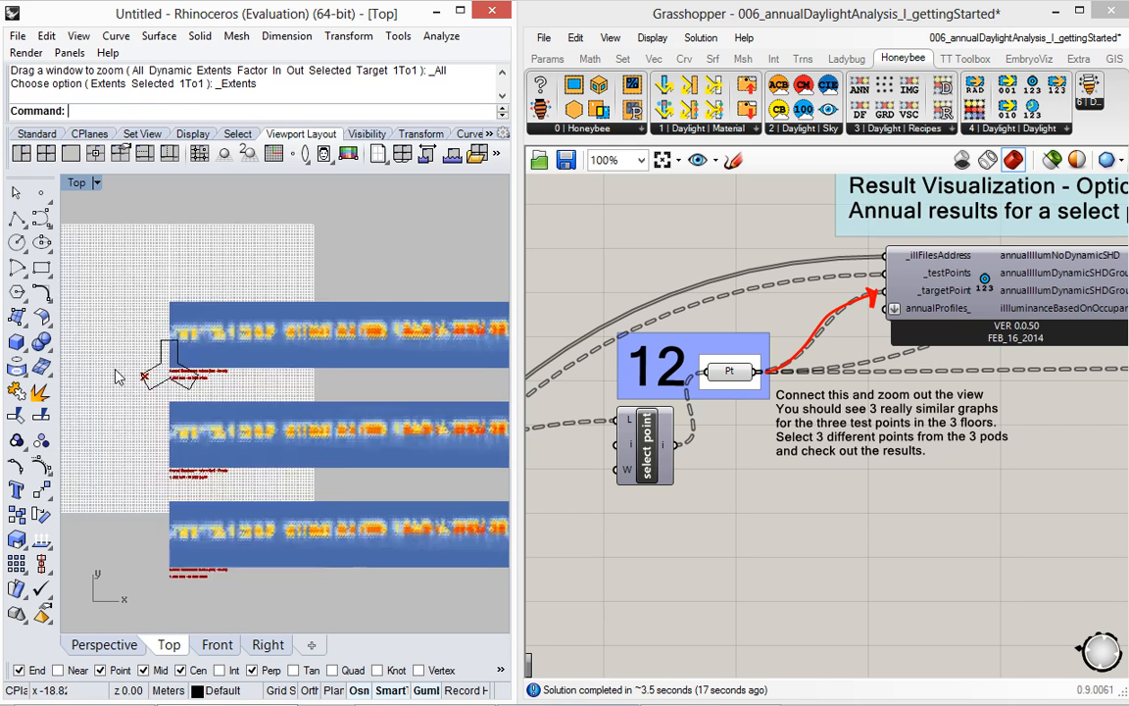
scroll(151, 384, "up", 3)
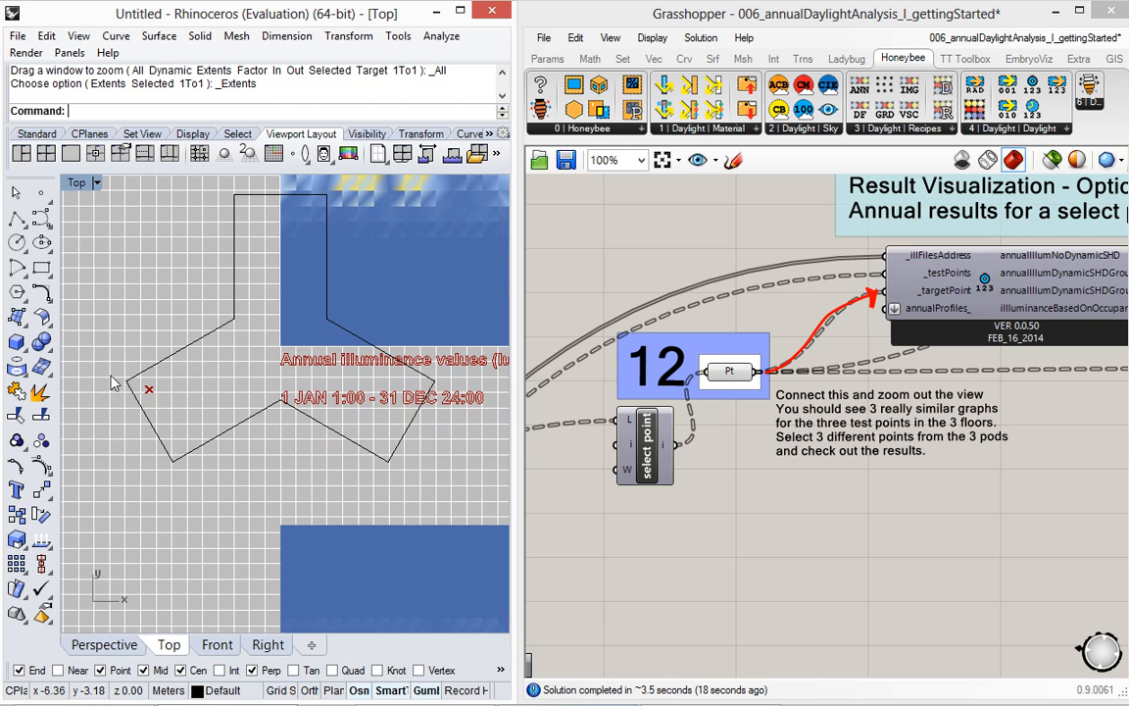
scroll(151, 382, "down", 2)
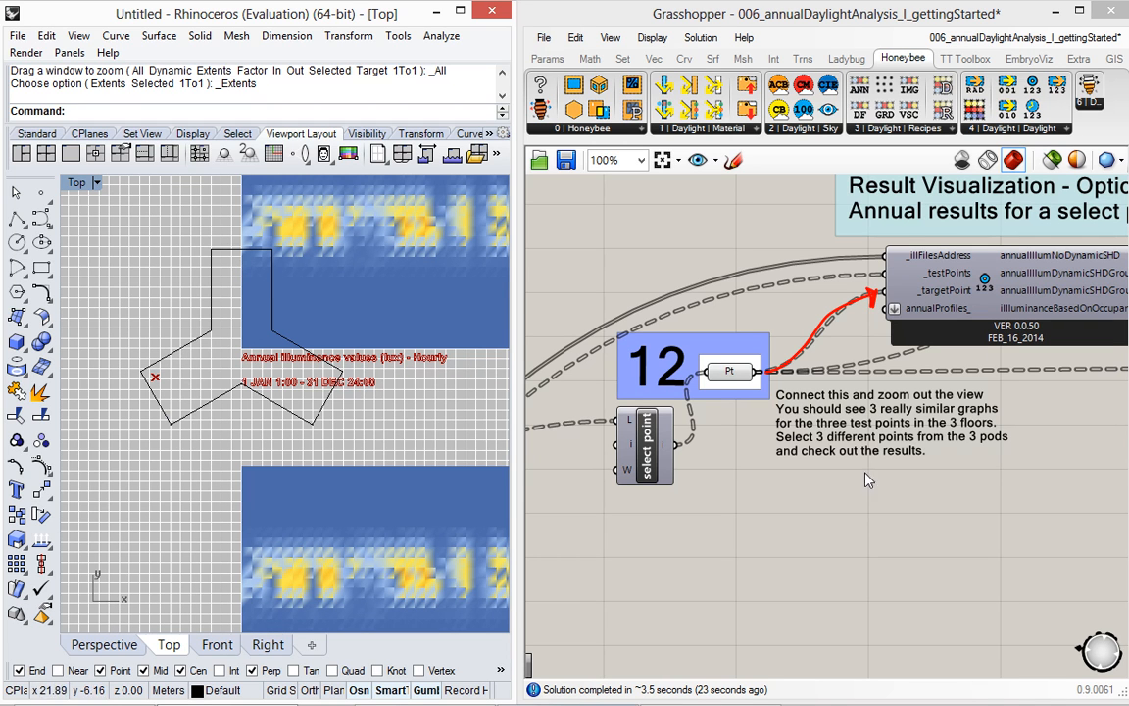
left_click(731, 373)
right_click(731, 373)
left_click(799, 314)
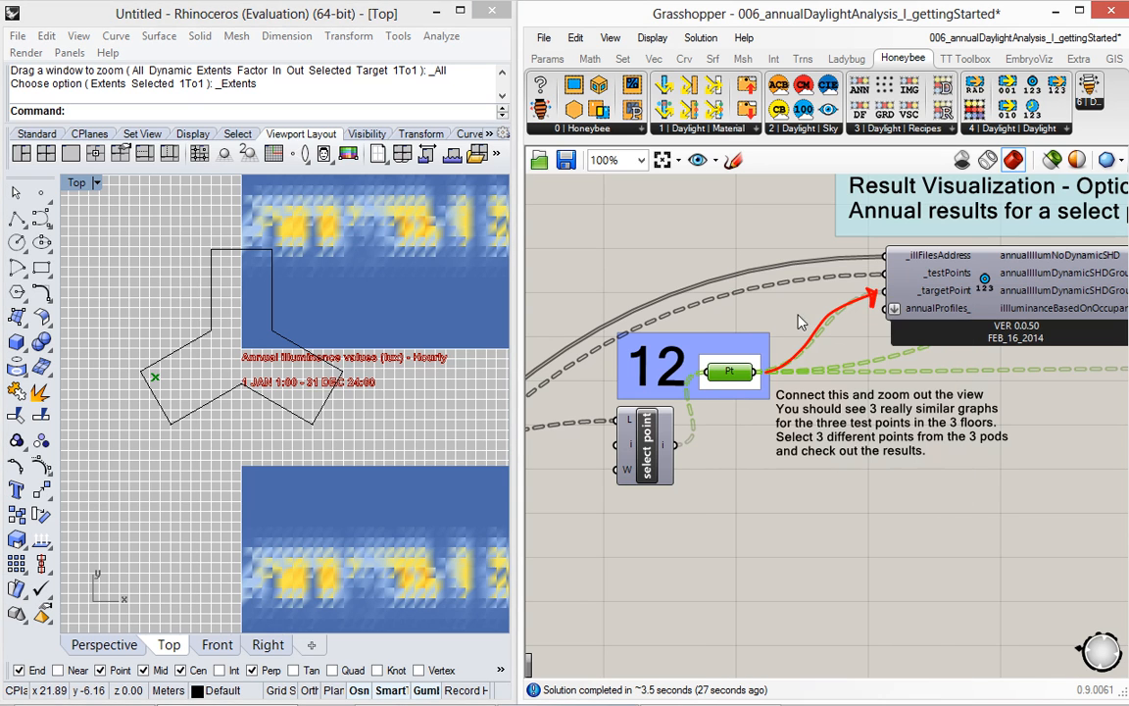
scroll(297, 368, "down", 14)
scroll(300, 333, "up", 3)
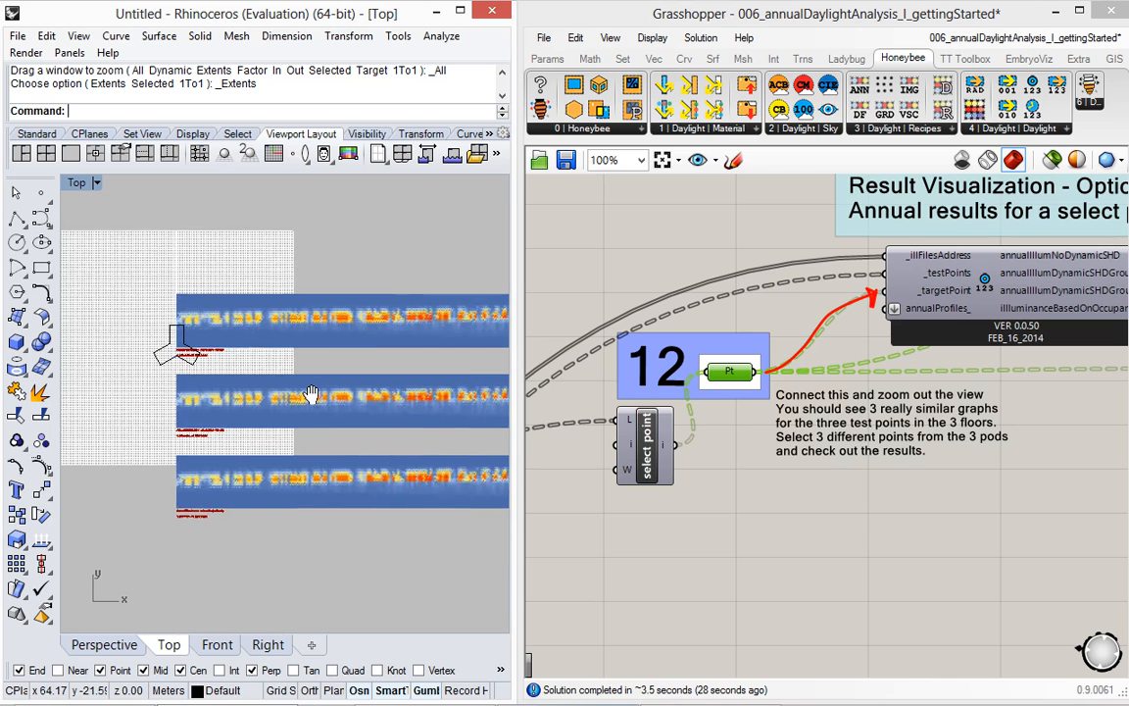
scroll(300, 334, "down", 5)
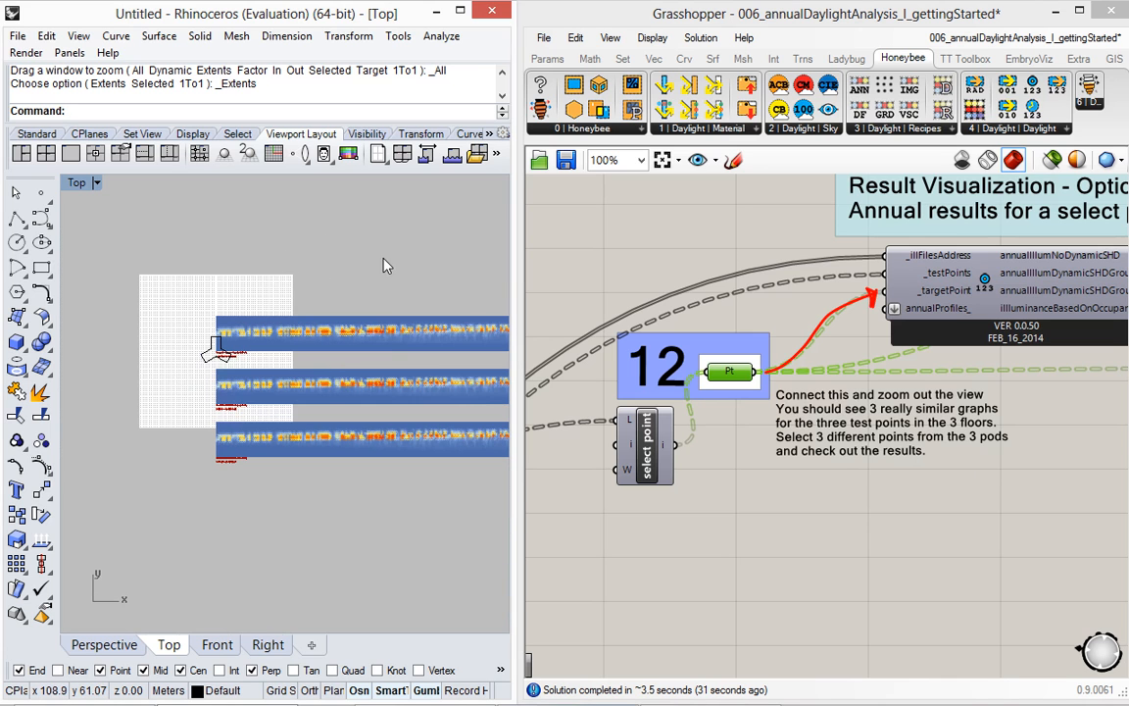
left_click(691, 546)
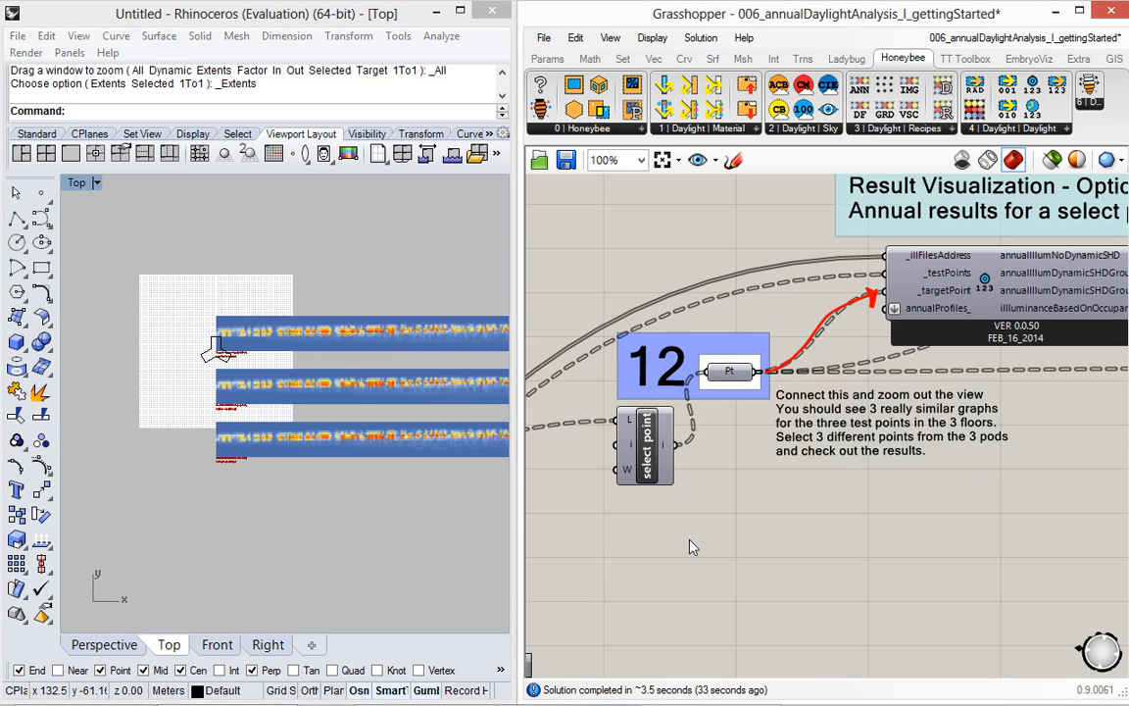
Find the Option III Standard Daysim results component and look over its inputs and outputs
right_click_drag(726, 457, 748, 387)
scroll(817, 370, "down", 3)
left_click(643, 483)
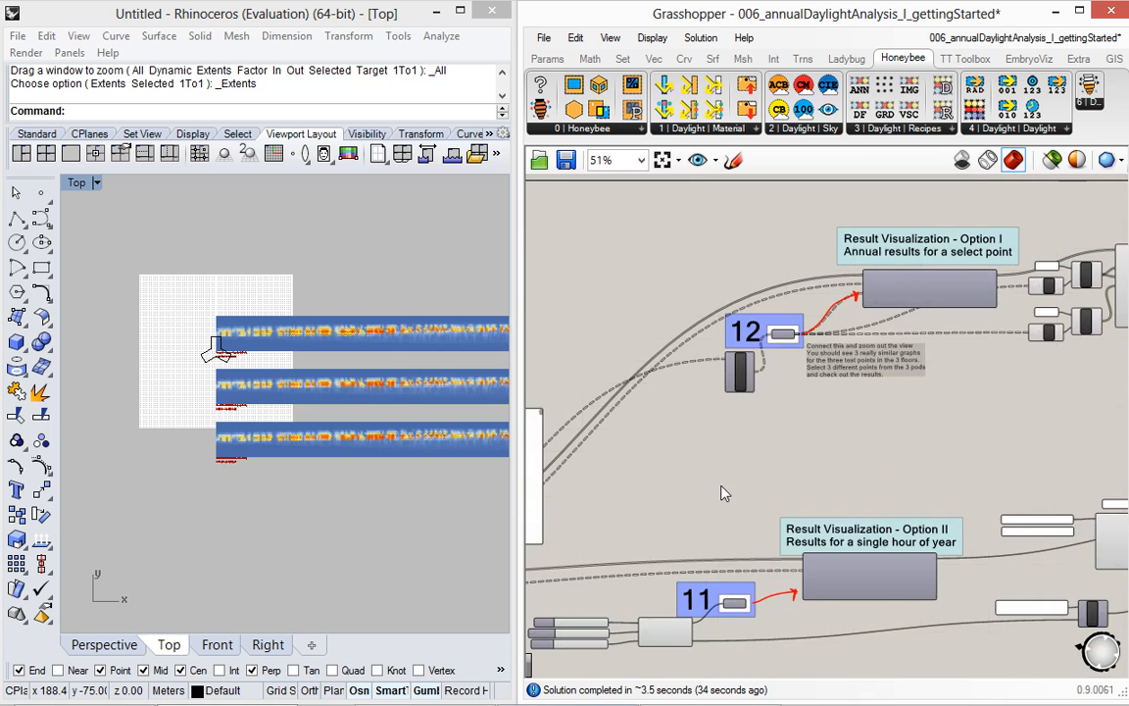
scroll(722, 491, "down", 3)
right_click_drag(760, 646, 851, 509)
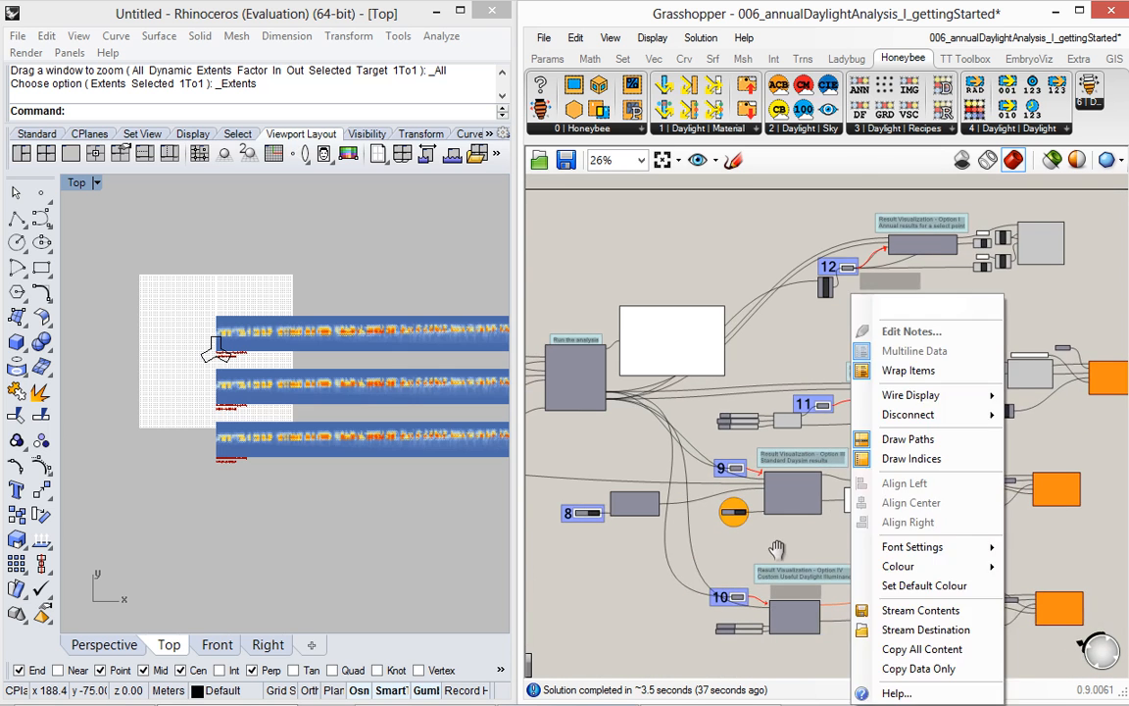
left_click(777, 549)
scroll(777, 503, "up", 3)
right_click_drag(780, 506, 815, 407)
scroll(772, 334, "up", 3)
left_click(732, 235)
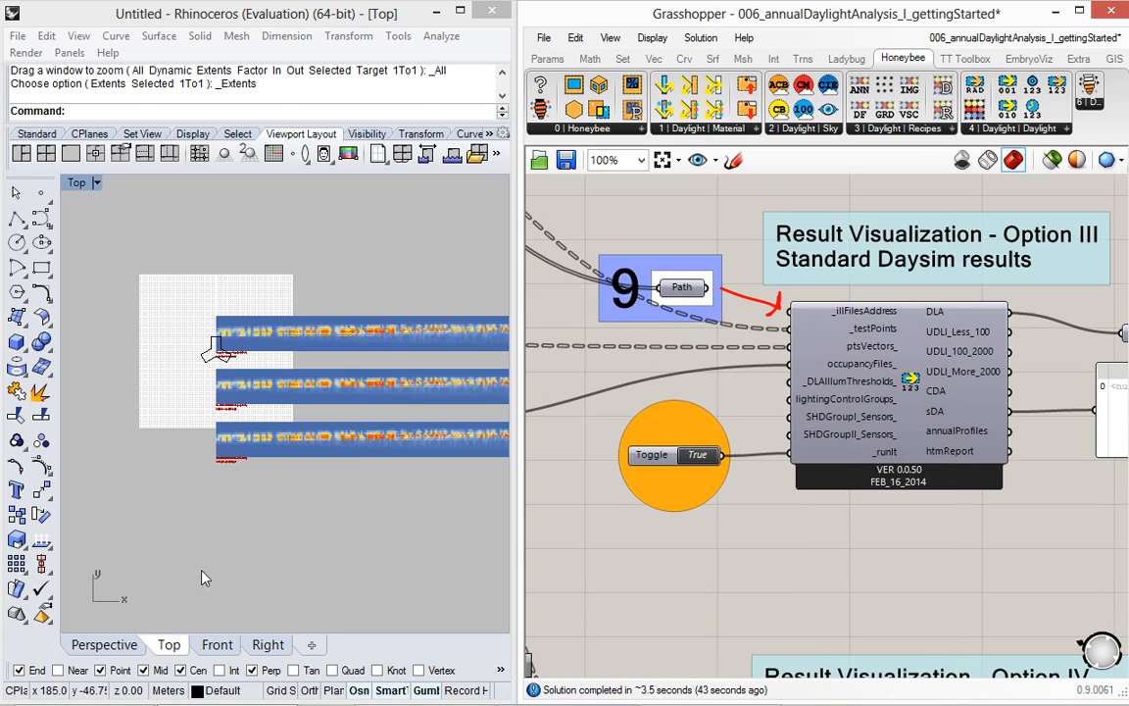
View the building up close and at an angle in the Perspective viewport
left_click(104, 644)
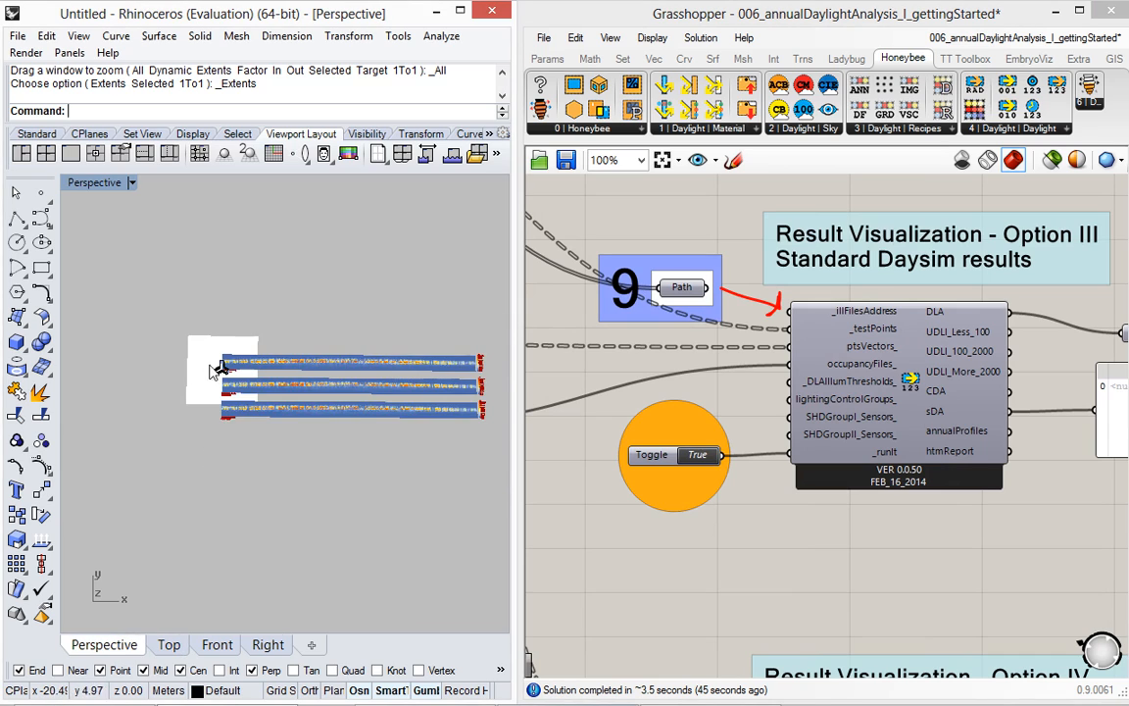
scroll(210, 365, "up", 18)
right_click_drag(274, 390, 255, 304)
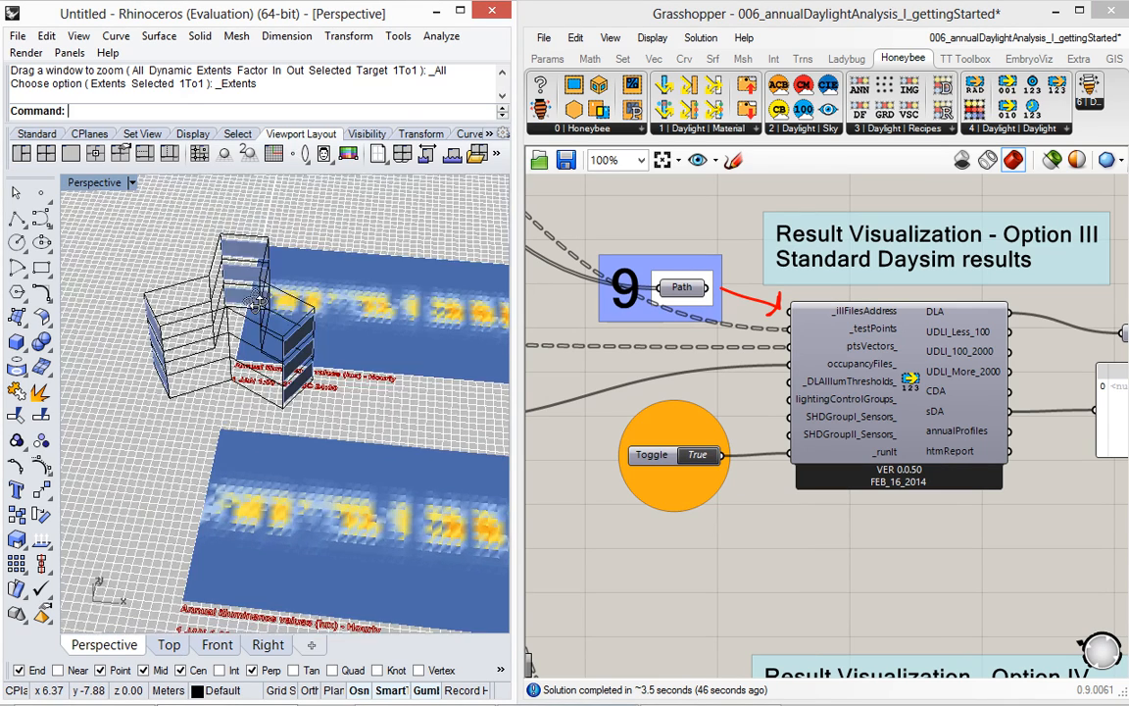
scroll(256, 304, "up", 6)
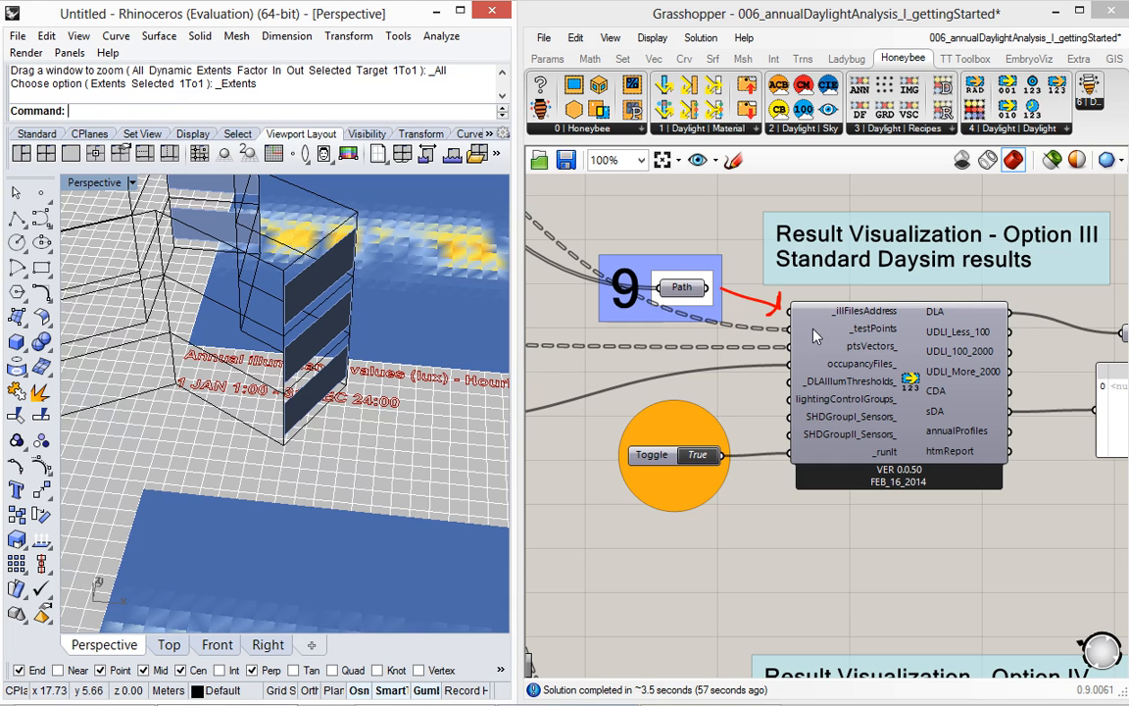
Check the Option III component's _testPoints input and outputs, and connect the Path parameter at number 9 to its _illFilesAddress input
mouse_move(822, 335)
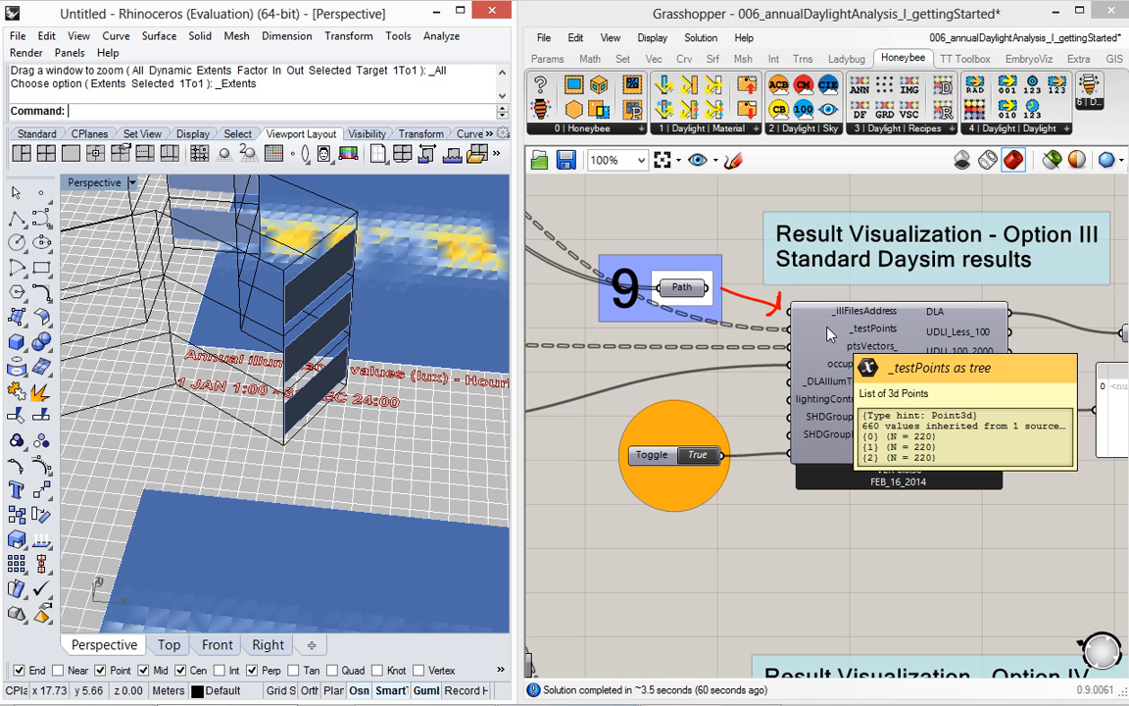
right_click_drag(835, 563, 567, 680)
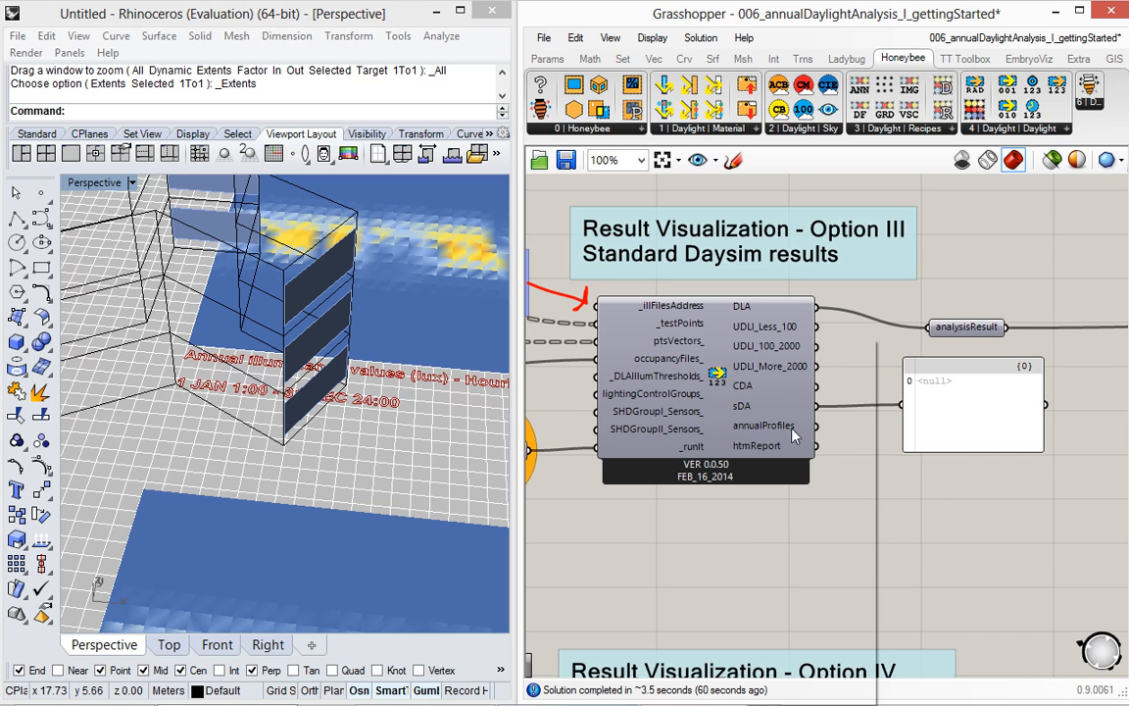
right_click(743, 548)
left_click(682, 550)
scroll(694, 508, "down", 1)
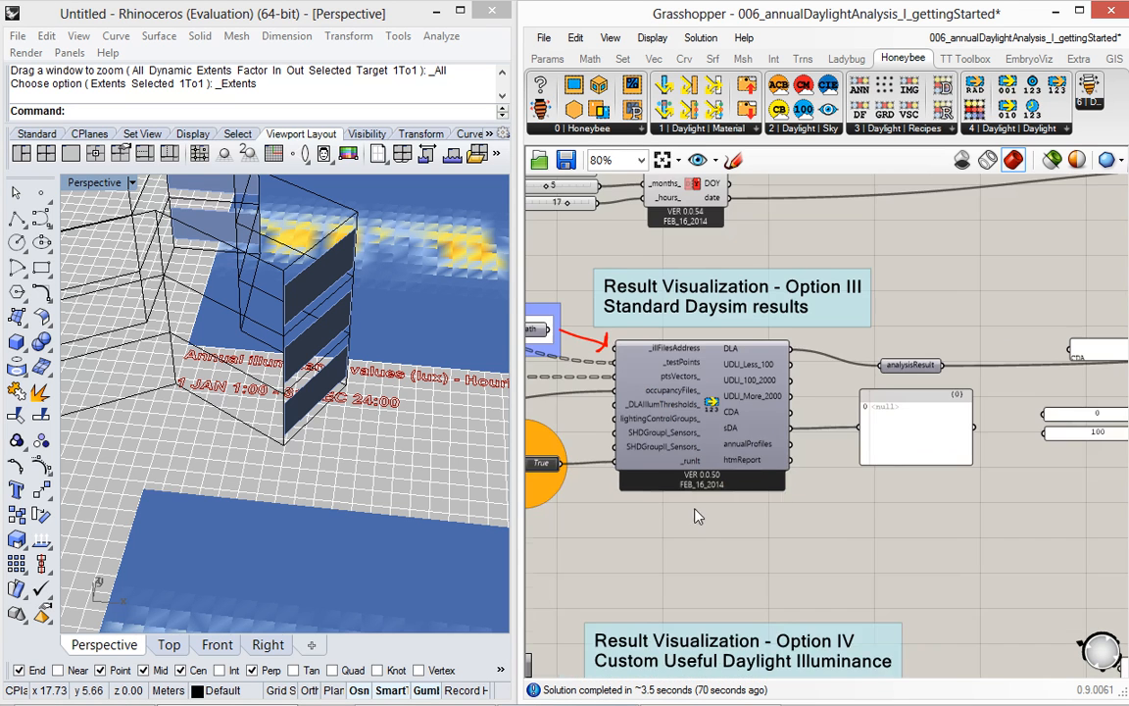
right_click_drag(704, 530, 768, 549)
right_click(768, 549)
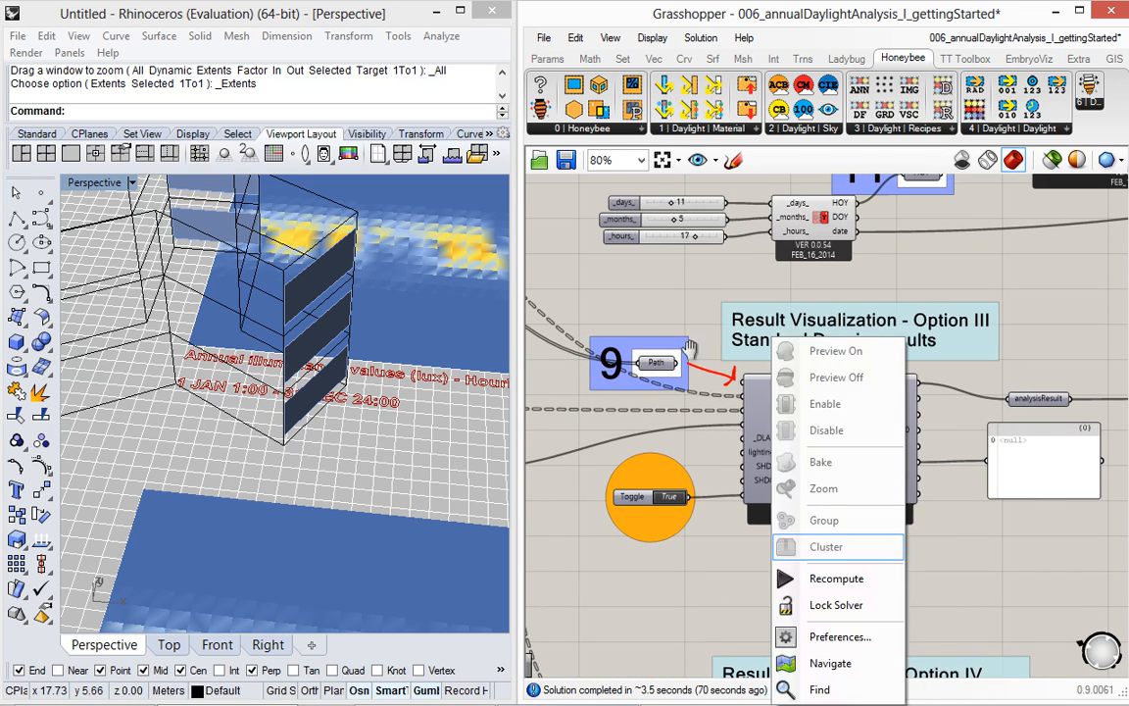
left_click_drag(679, 363, 747, 383)
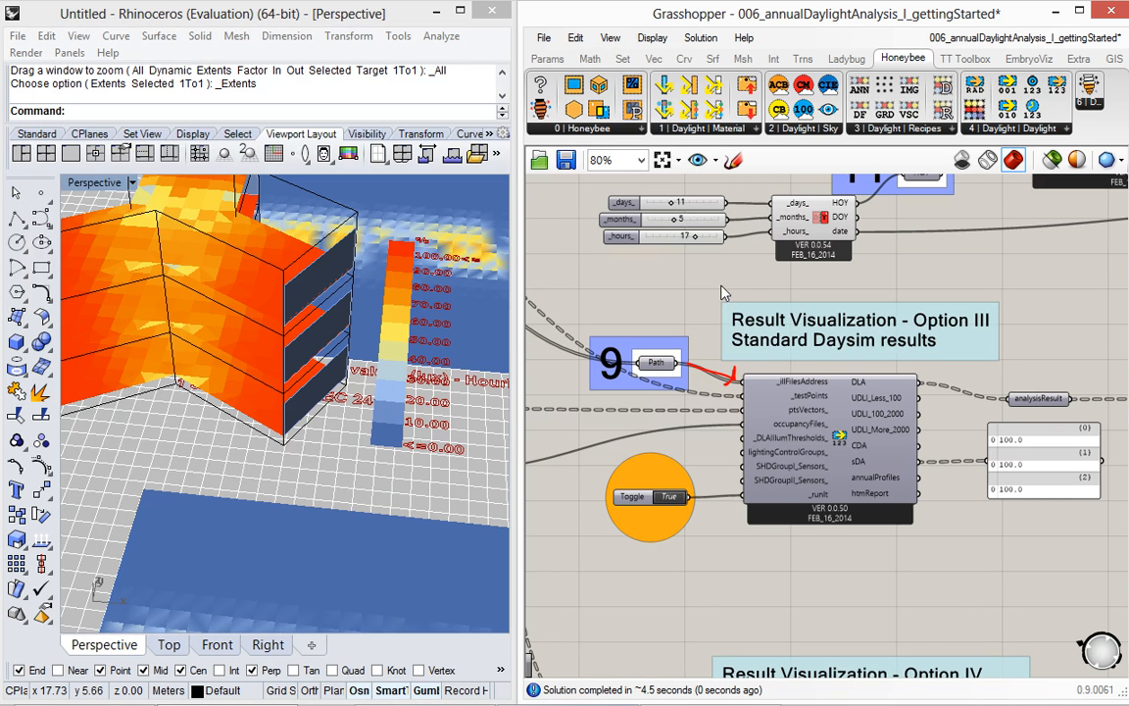
Review the Run the analysis component with its write, run, CPU count and overwrite inputs
scroll(670, 390, "down", 5)
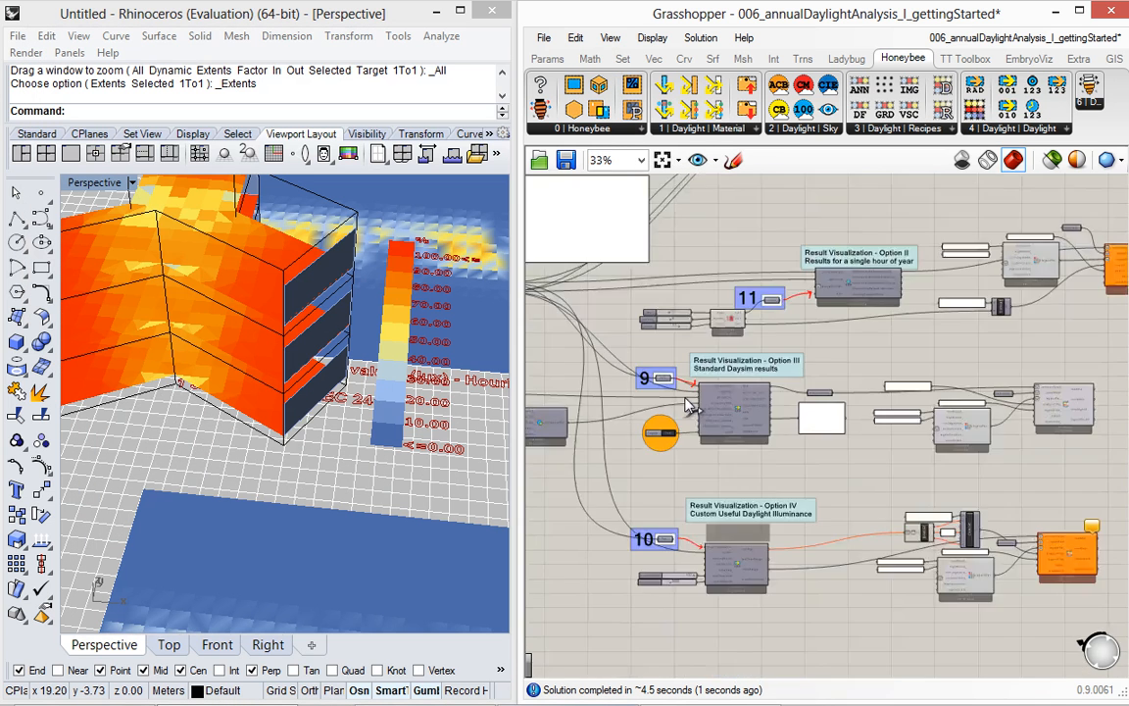
right_click_drag(790, 424, 988, 438)
right_click(949, 337)
left_click(712, 370)
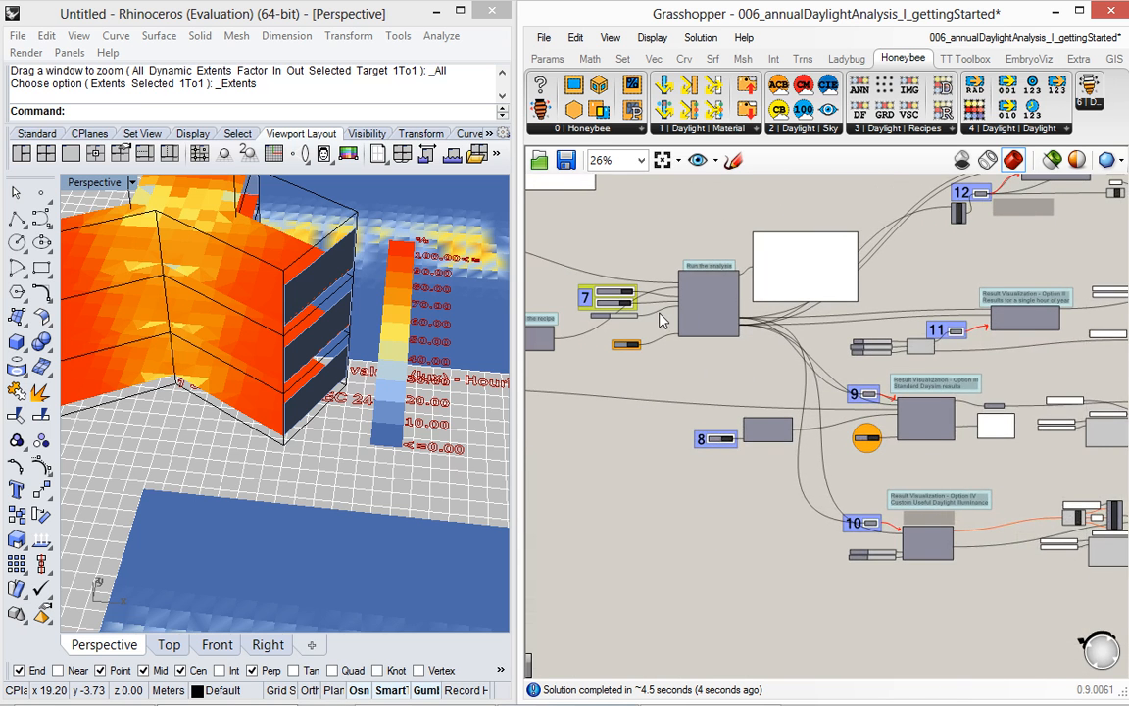
scroll(659, 311, "up", 6)
right_click_drag(735, 396, 862, 465)
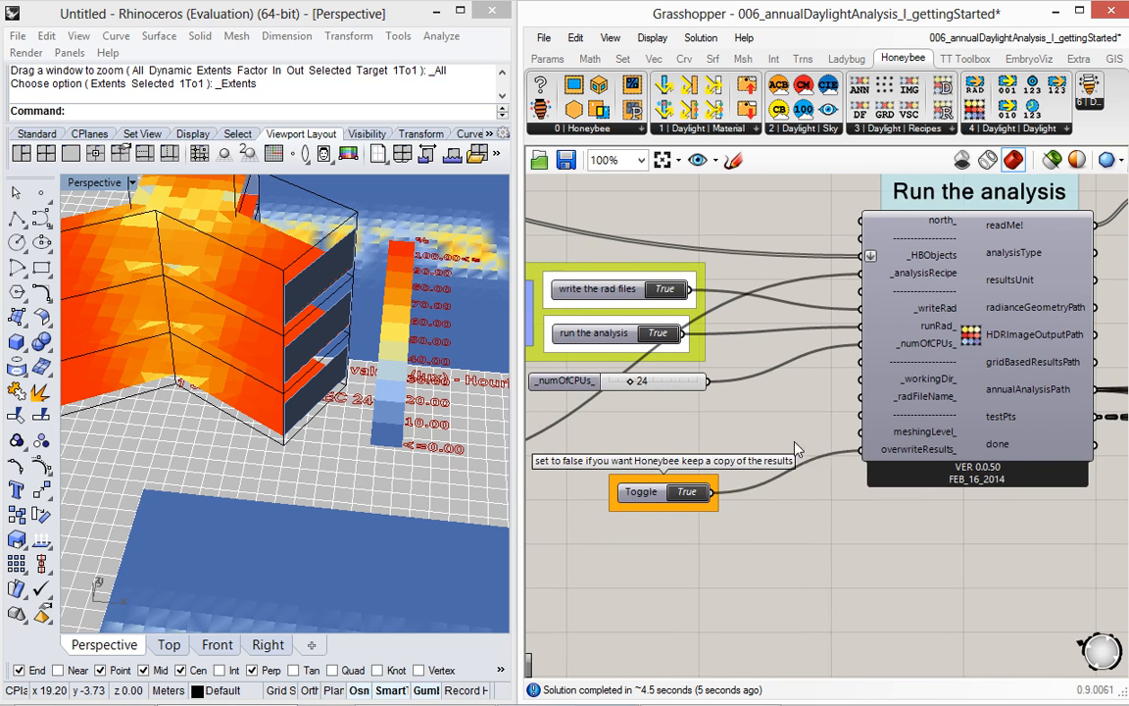
right_click(796, 443)
left_click(1013, 535)
Switch to the loaded definition 007_annualDaylightAnalysis_II_dynamicBlinds
left_click(1027, 39)
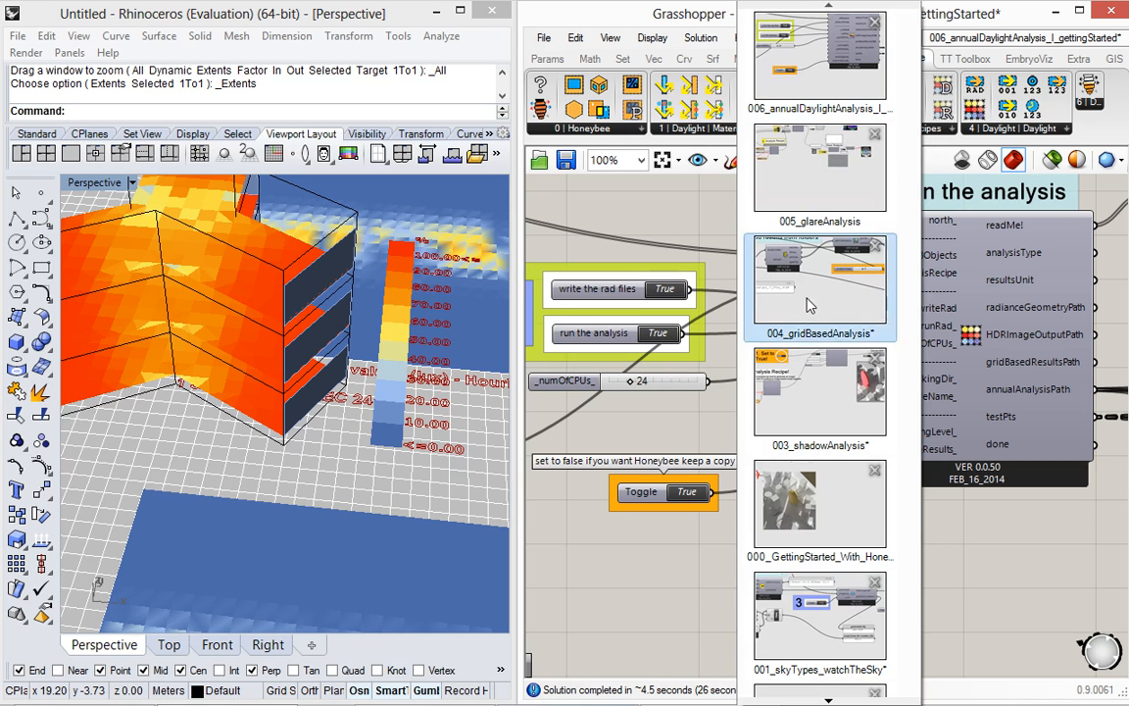
left_click(830, 702)
left_click(830, 702)
left_click(830, 702)
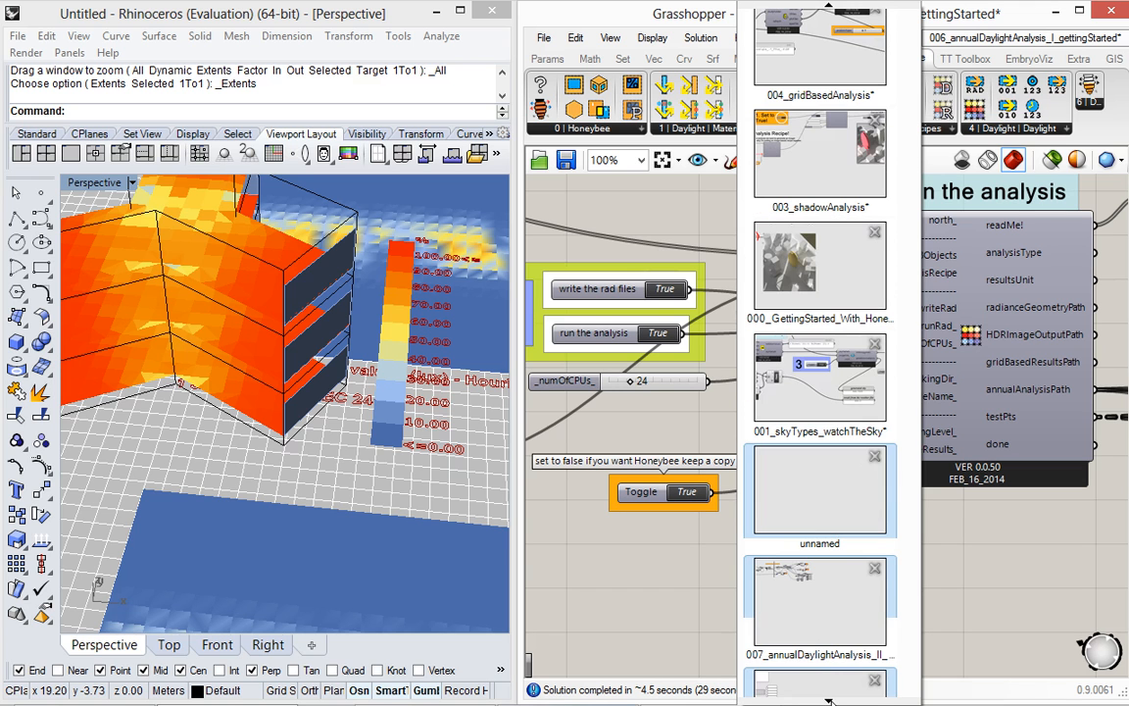
left_click(813, 638)
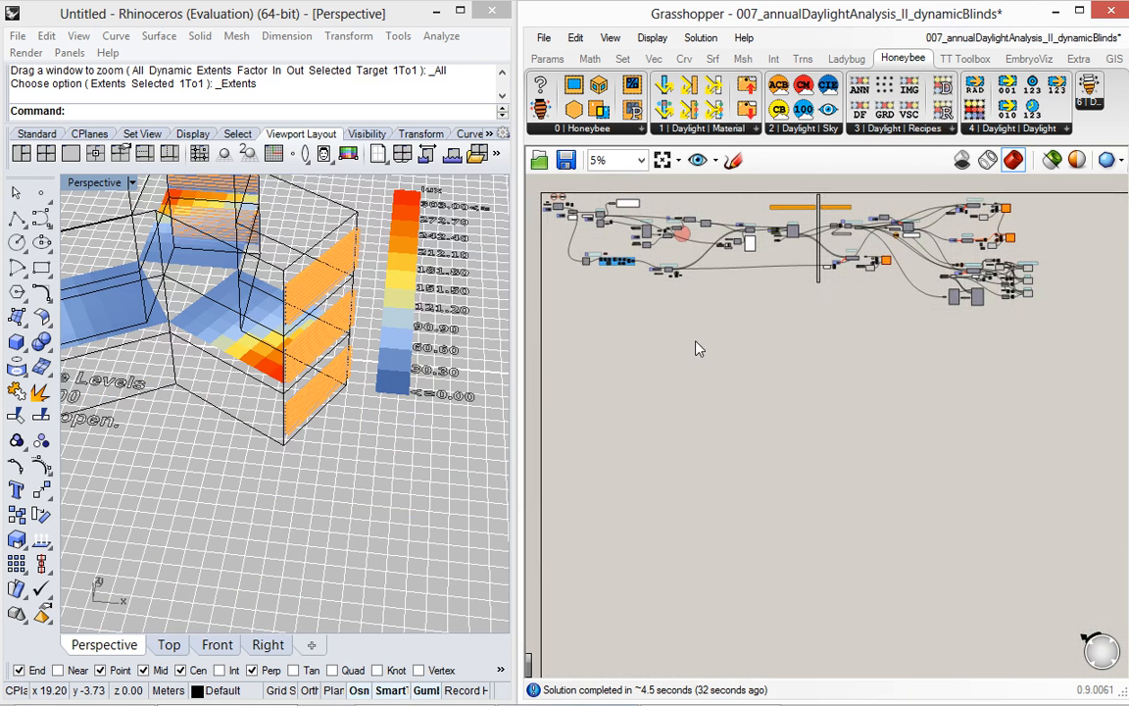
Examine the dynamic shading example for DAYSIM and the Create a Shading State section at number 5
right_click_drag(696, 345, 833, 461)
left_click(758, 369)
scroll(769, 292, "up", 5)
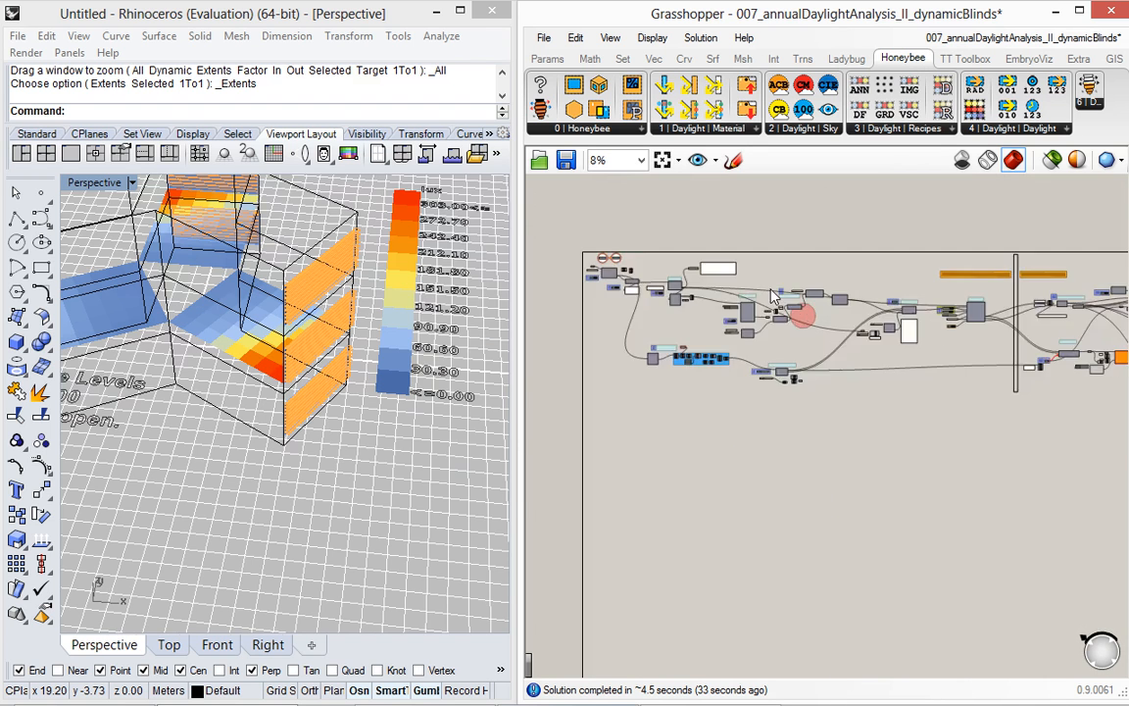
scroll(794, 355, "up", 6)
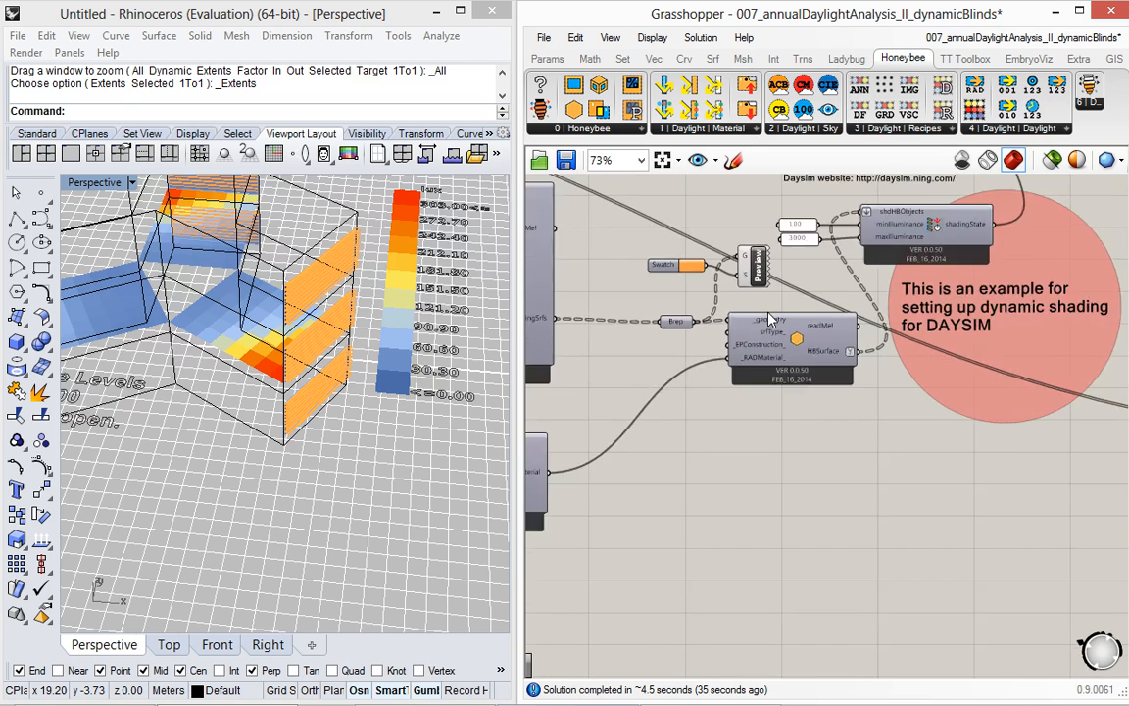
scroll(882, 294, "down", 2)
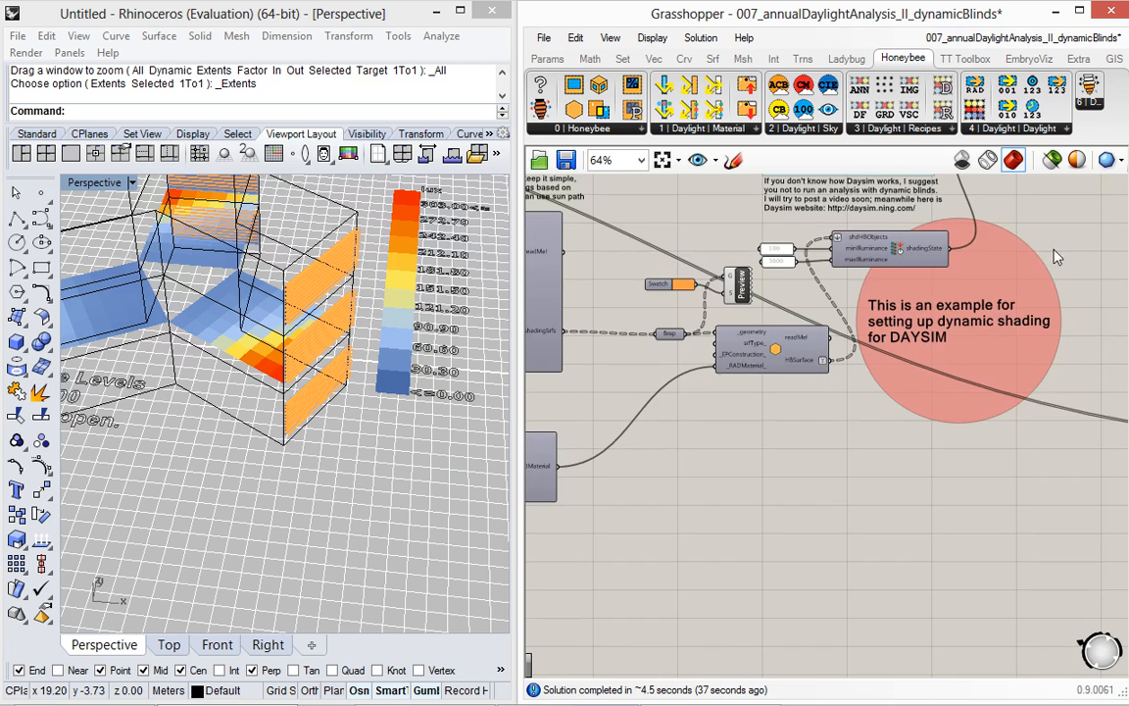
right_click_drag(894, 316, 846, 368)
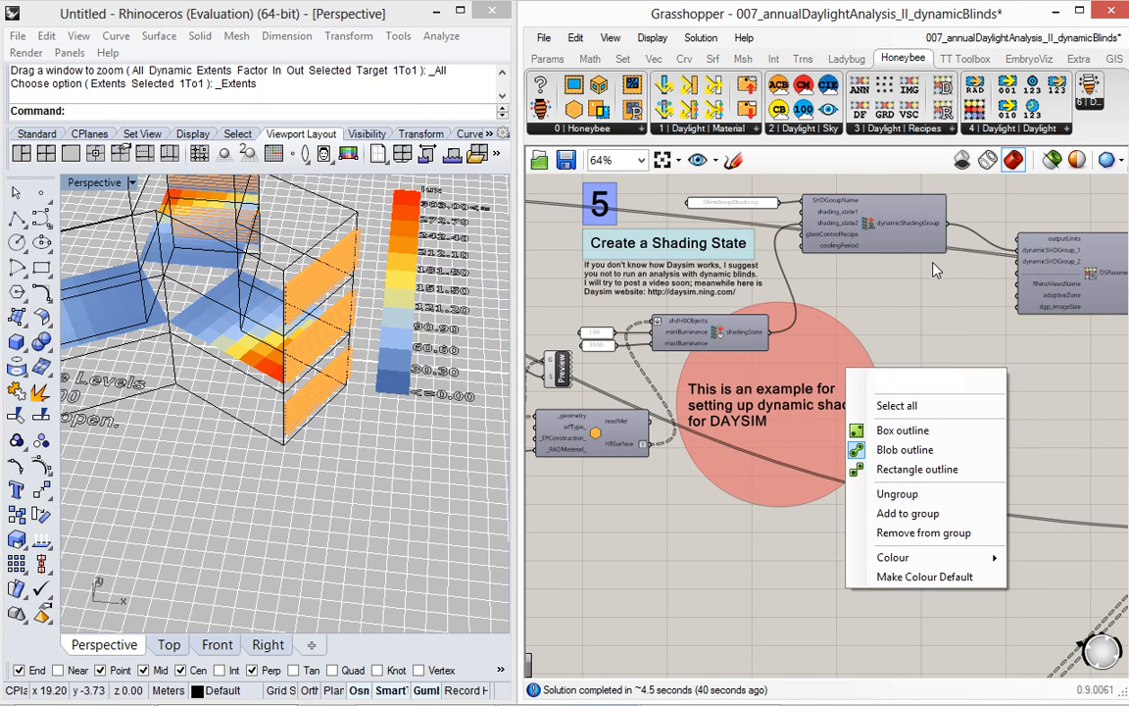
left_click(906, 274)
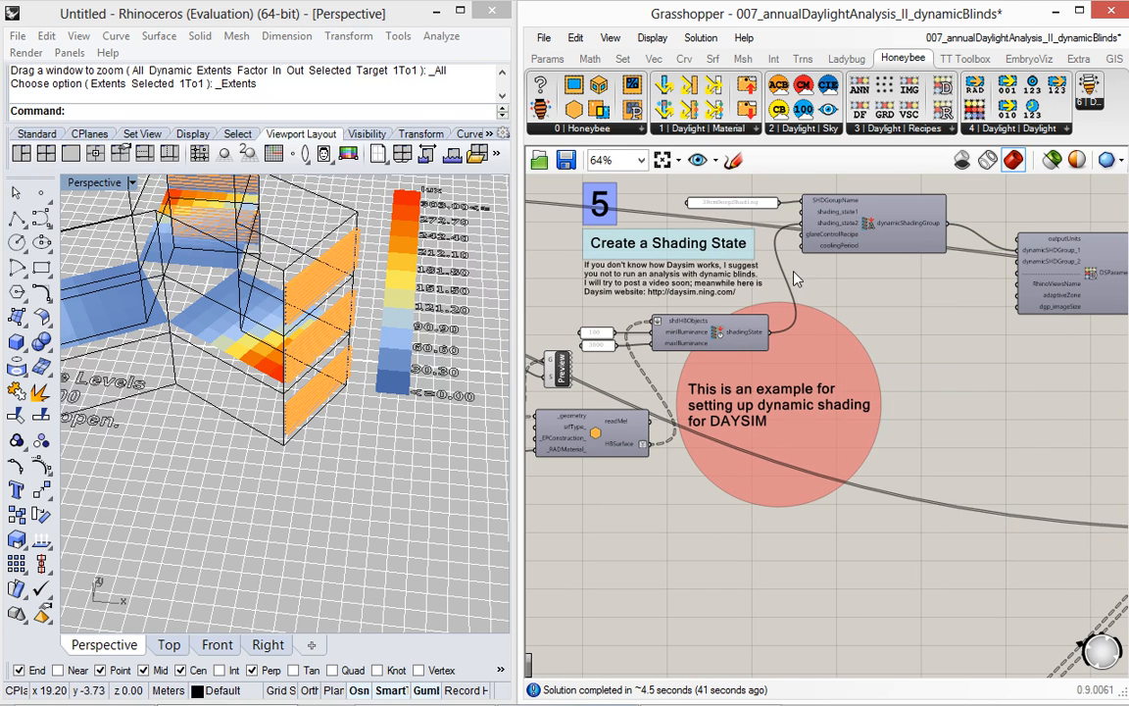
Find the Check the Profiles section and look at the component that reads the annual profiles
scroll(714, 245, "down", 8)
scroll(820, 380, "up", 3)
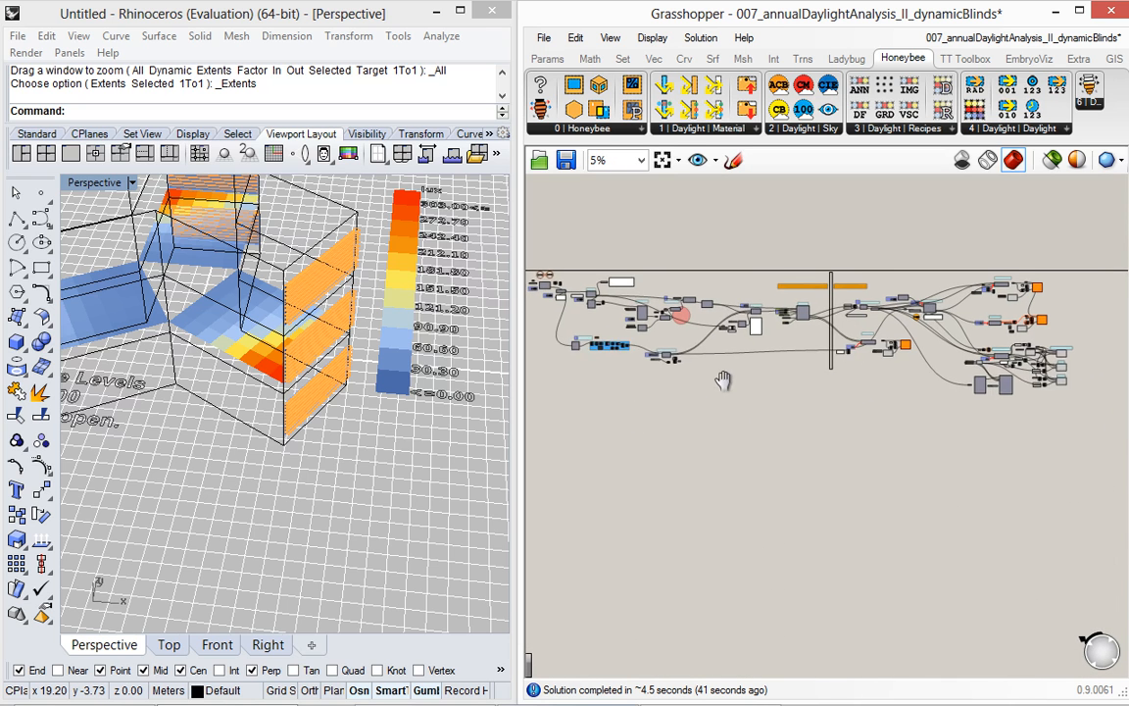
scroll(804, 278, "up", 10)
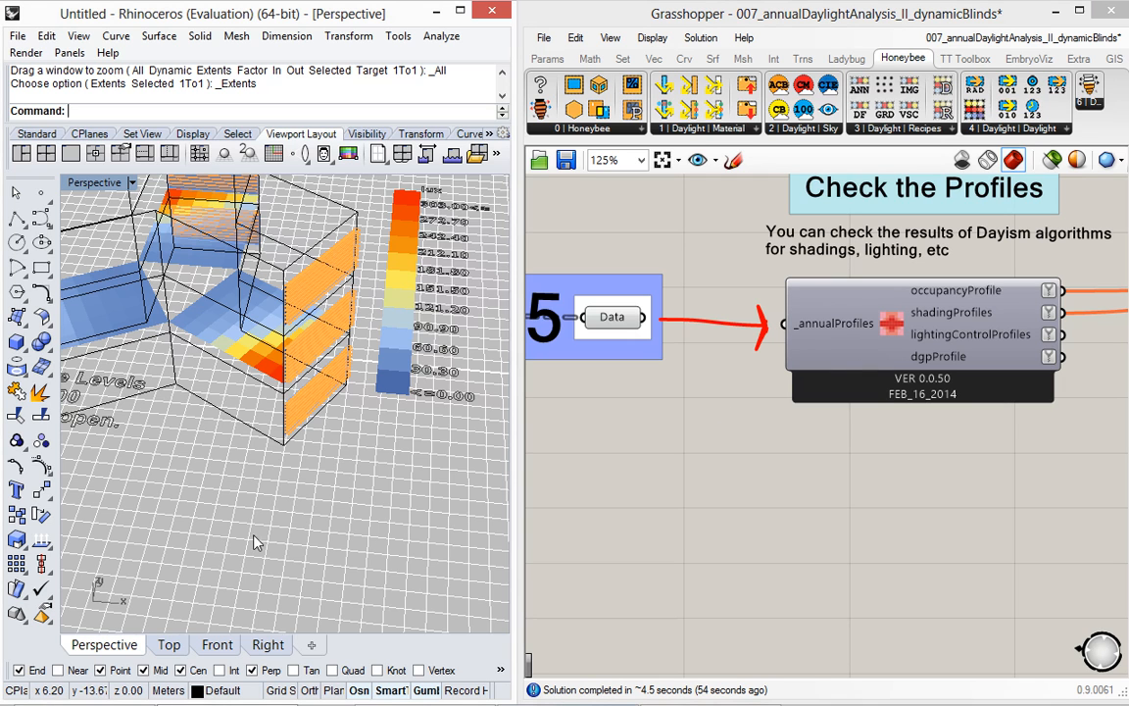
Compare the illuminance maps for open blinds, no shading and shadings down in the Top viewport
mouse_move(293, 360)
right_mouse_down()
mouse_move(281, 367)
mouse_move(324, 472)
right_mouse_up()
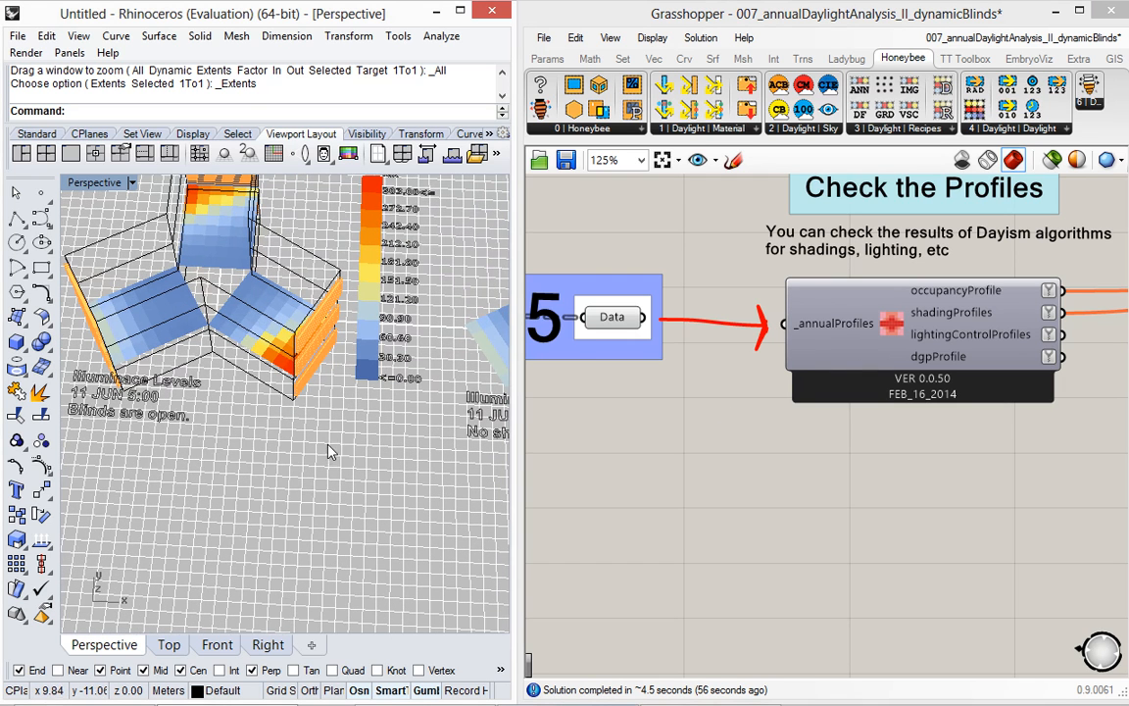
left_click(171, 651)
scroll(299, 383, "up", 4)
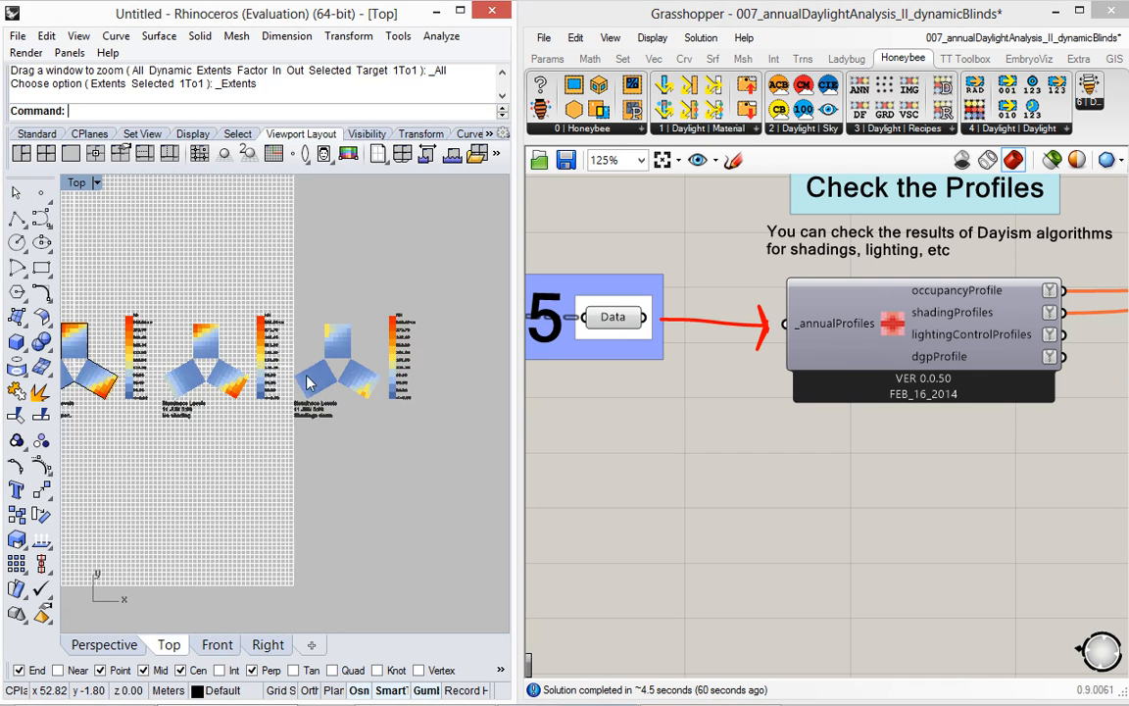
right_click_drag(308, 382, 372, 383)
scroll(610, 238, "down", 2)
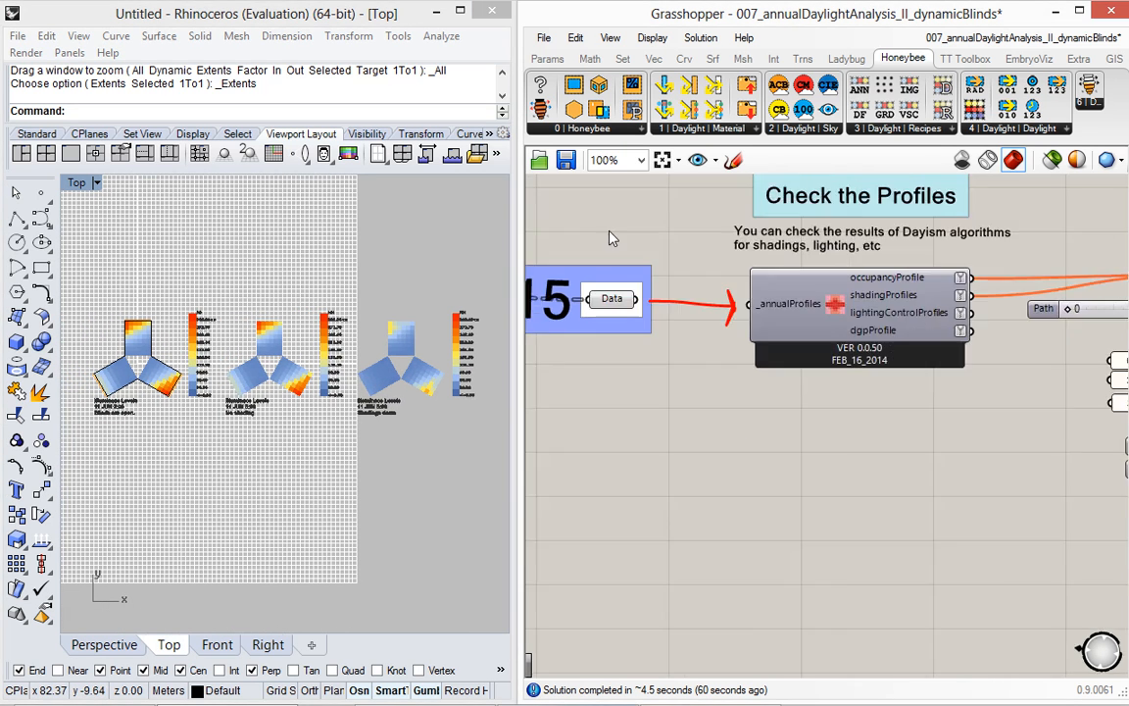
Find the hour-by-hour section at number 16 and widen the Rhino window beside the Grasshopper canvas
scroll(627, 275, "down", 6)
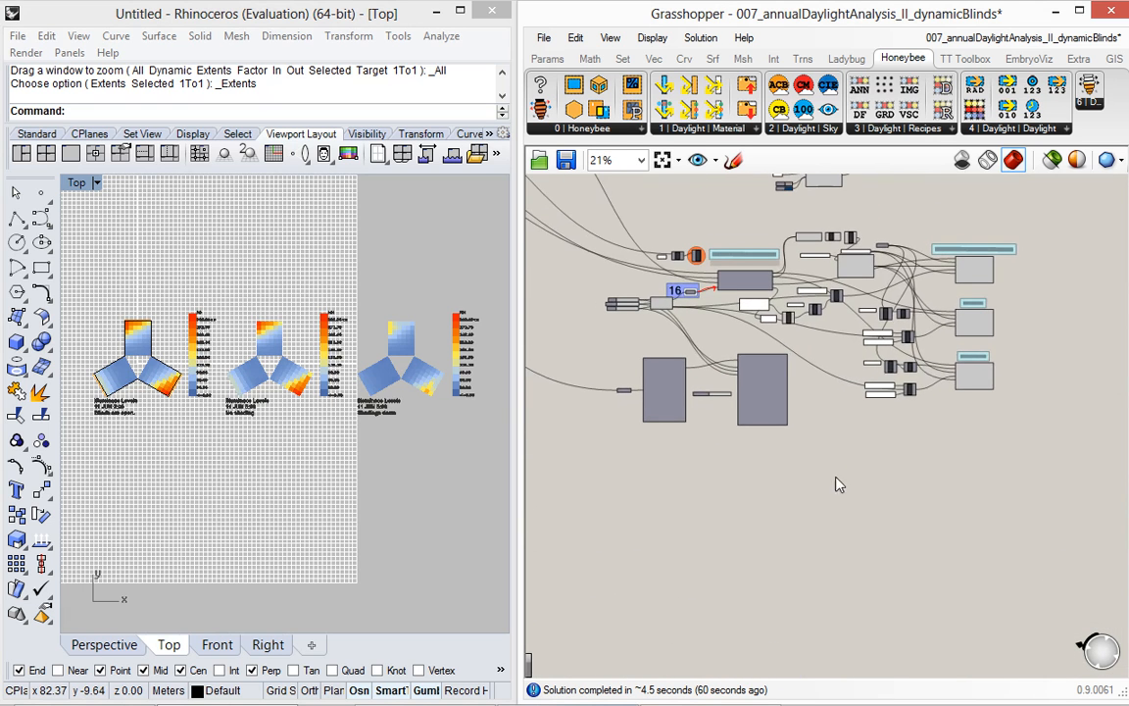
right_click(838, 484)
scroll(652, 294, "up", 8)
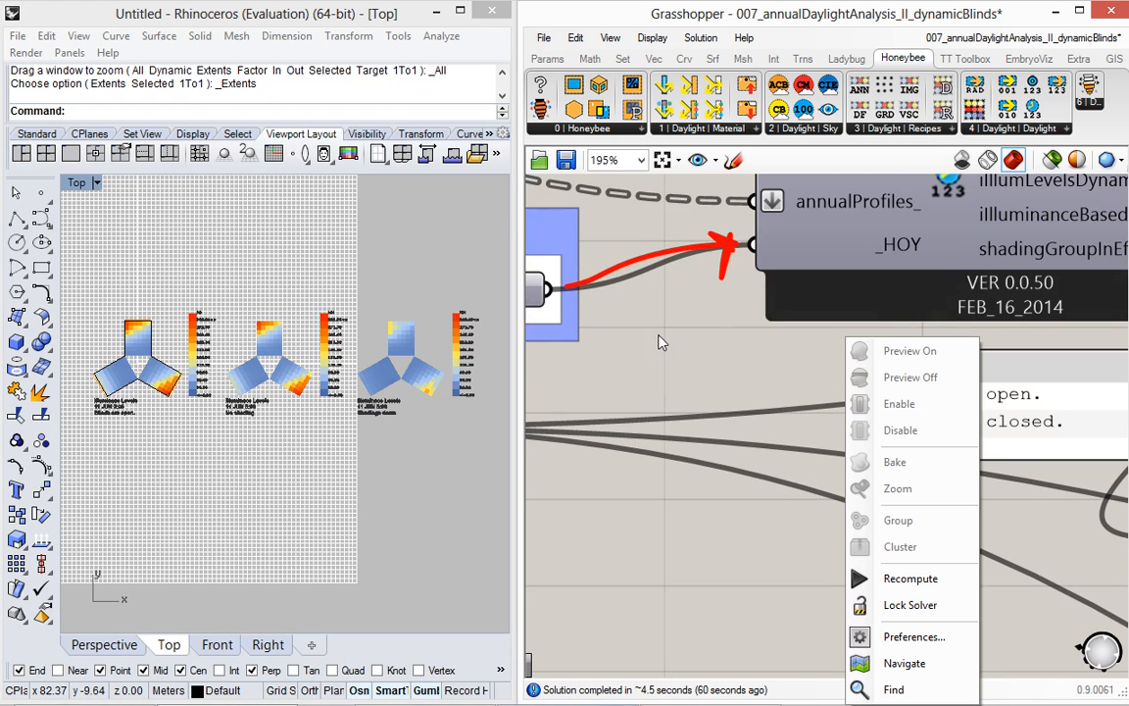
left_click(661, 343)
left_click_drag(520, 354, 752, 355)
left_click_drag(514, 356, 645, 431)
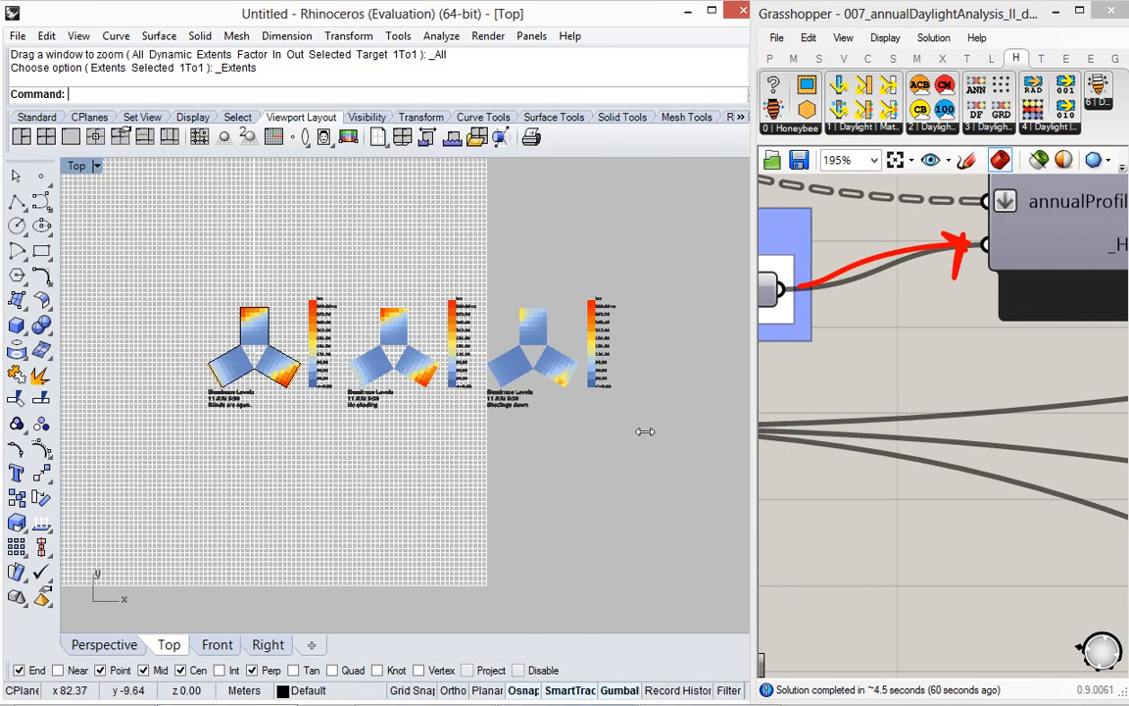
left_click(880, 348)
scroll(884, 347, "down", 2)
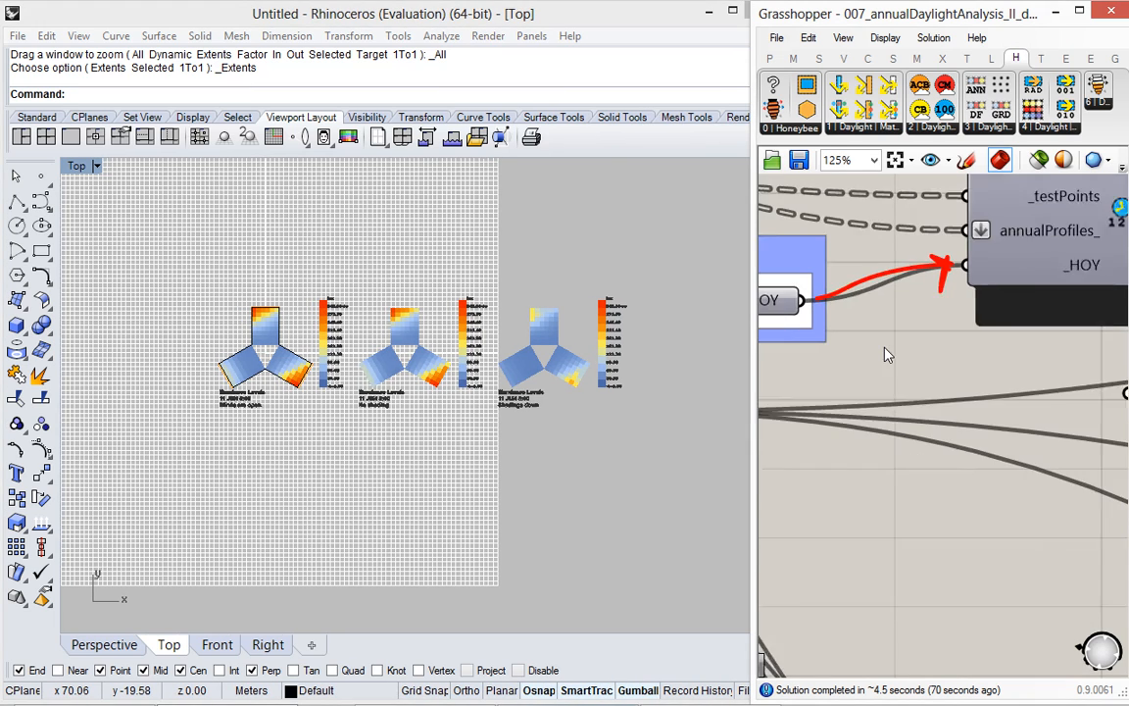
right_click_drag(923, 366, 1011, 386)
Frame the three illuminance maps in the Top viewport and hide the viewport's construction grid
left_click(410, 415)
scroll(410, 414, "up", 6)
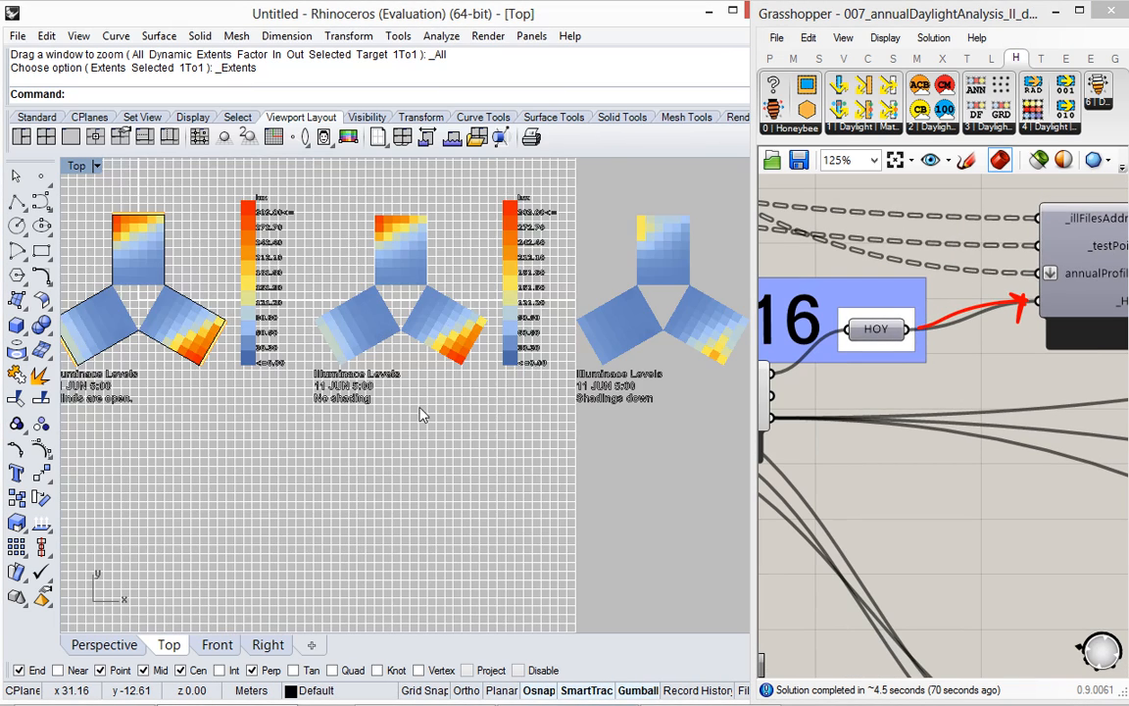
scroll(418, 438, "down", 4)
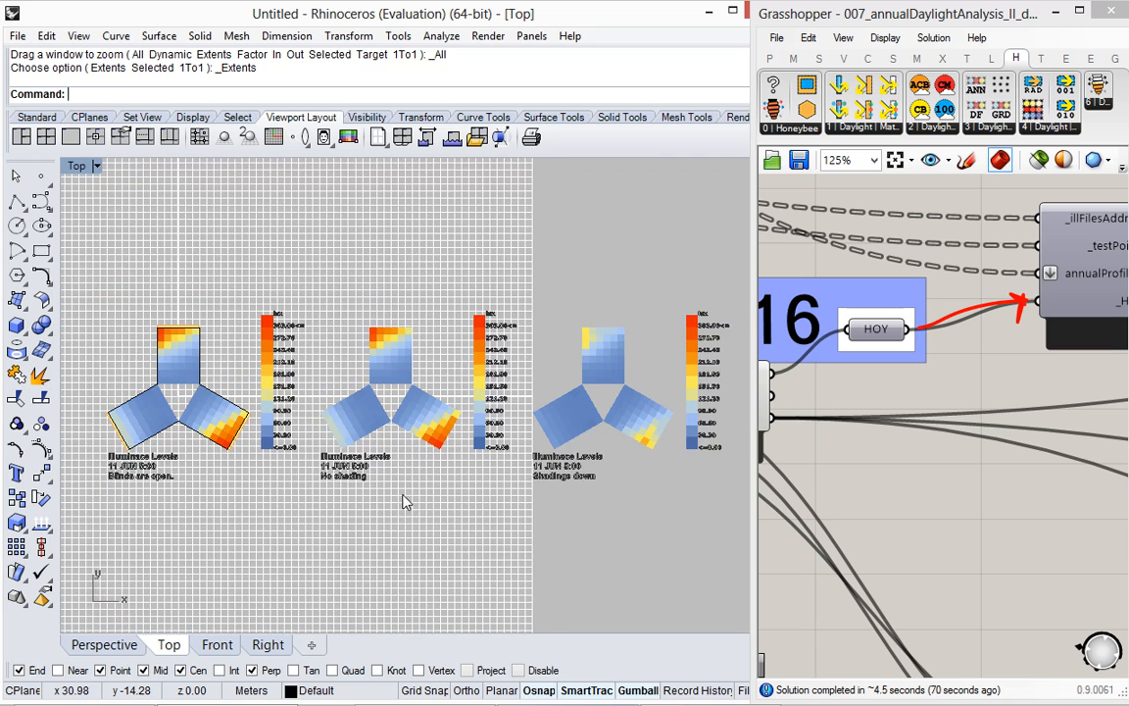
key("F7")
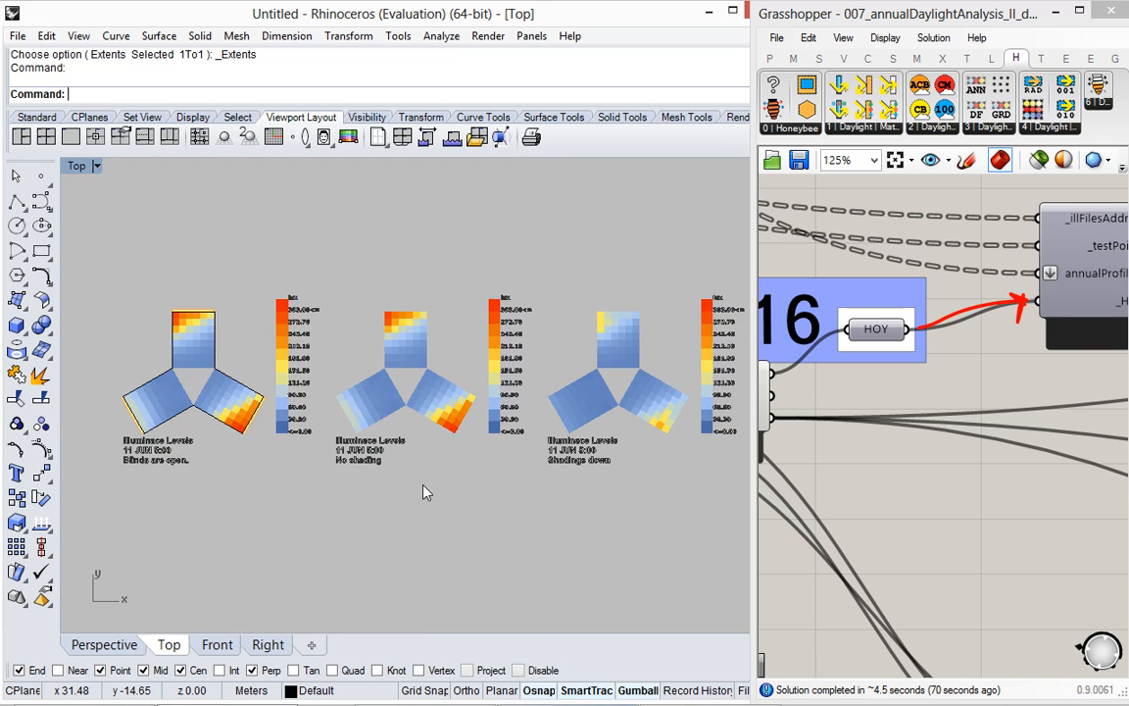
Set the hours slider feeding the HOY component to 9, 14 and finally 11
right_click_drag(829, 506, 1120, 506)
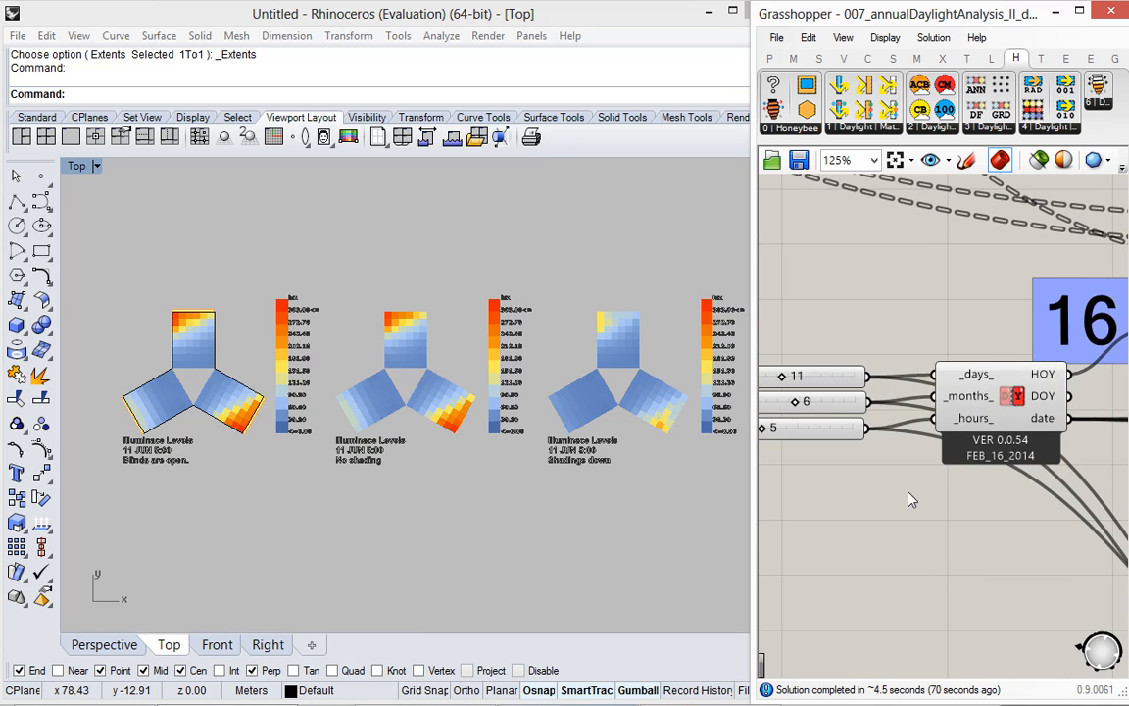
right_click_drag(907, 493, 953, 496)
left_click(569, 498)
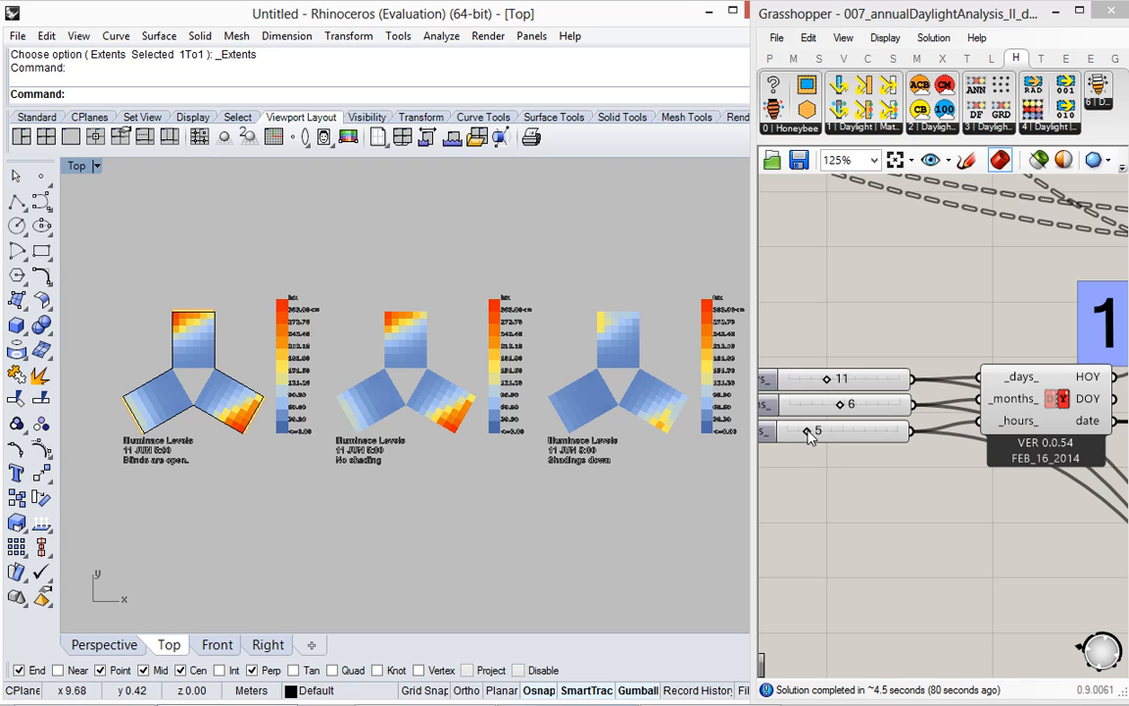
left_click_drag(809, 432, 825, 433)
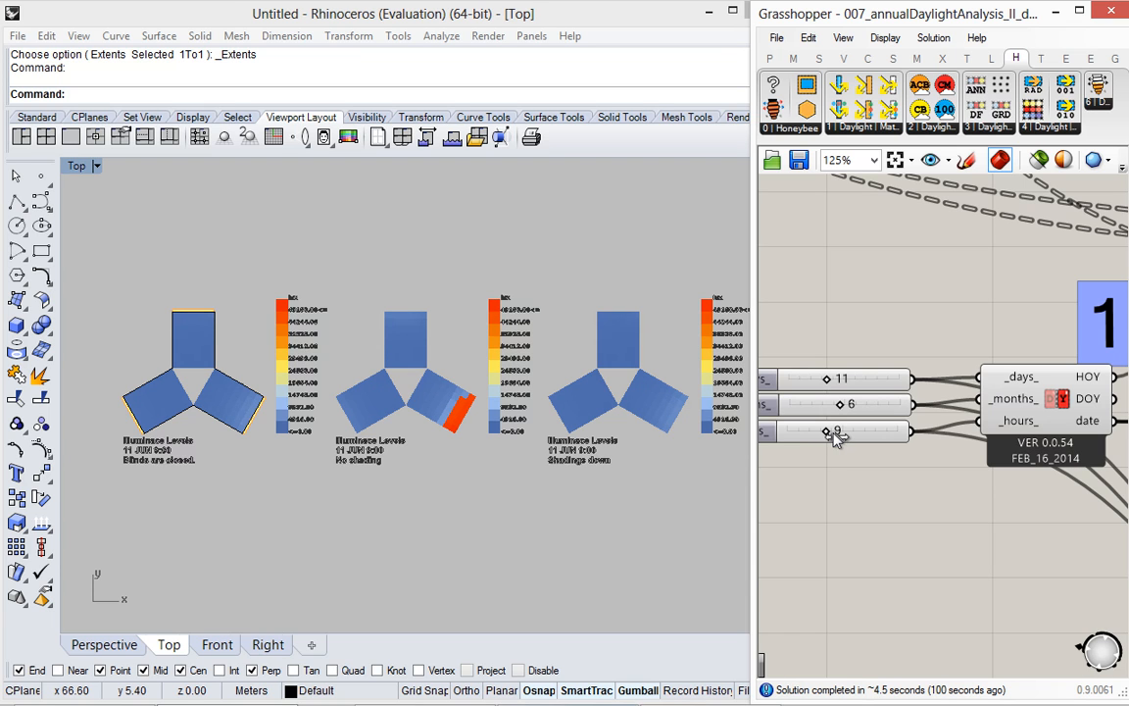
left_click_drag(833, 434, 850, 436)
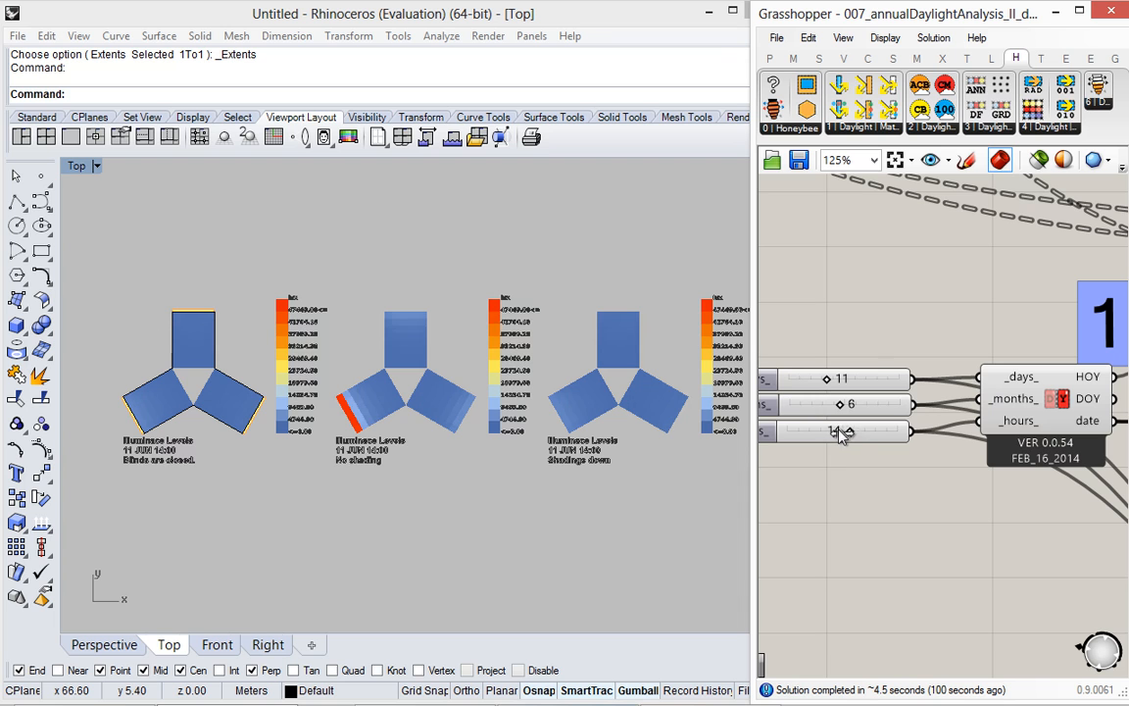
left_click_drag(839, 498, 837, 506)
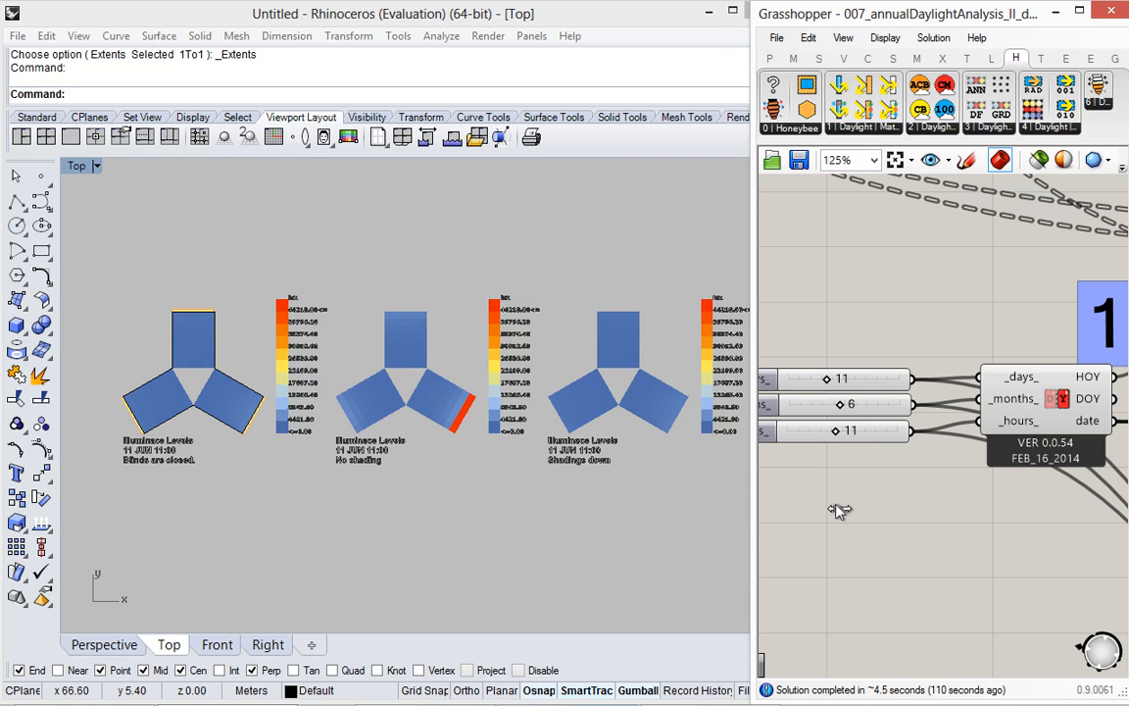
Turn on the preview of the sensors component beside the Explore each hour of the year section
scroll(888, 303, "down", 4)
right_click_drag(1006, 247, 881, 336)
scroll(921, 319, "up", 3)
left_click(967, 294)
right_click(968, 291)
left_click(982, 325)
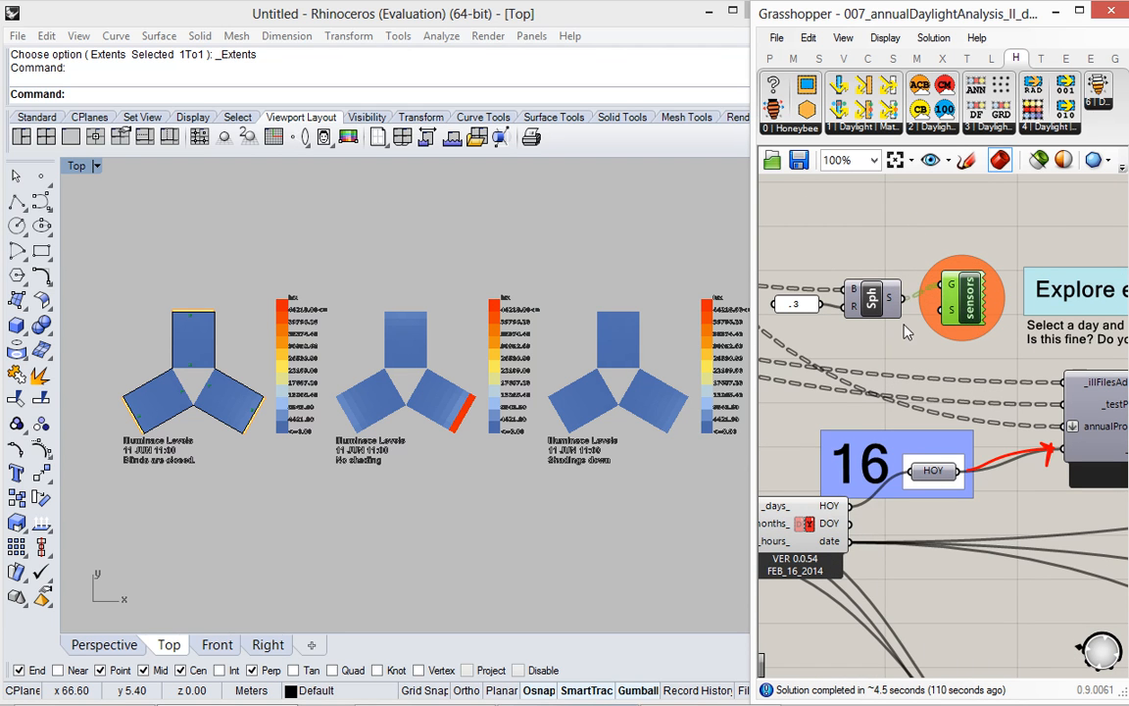
Examine the sensor locations in the first illuminance map and the Explore each hour of the year section
scroll(303, 428, "up", 5)
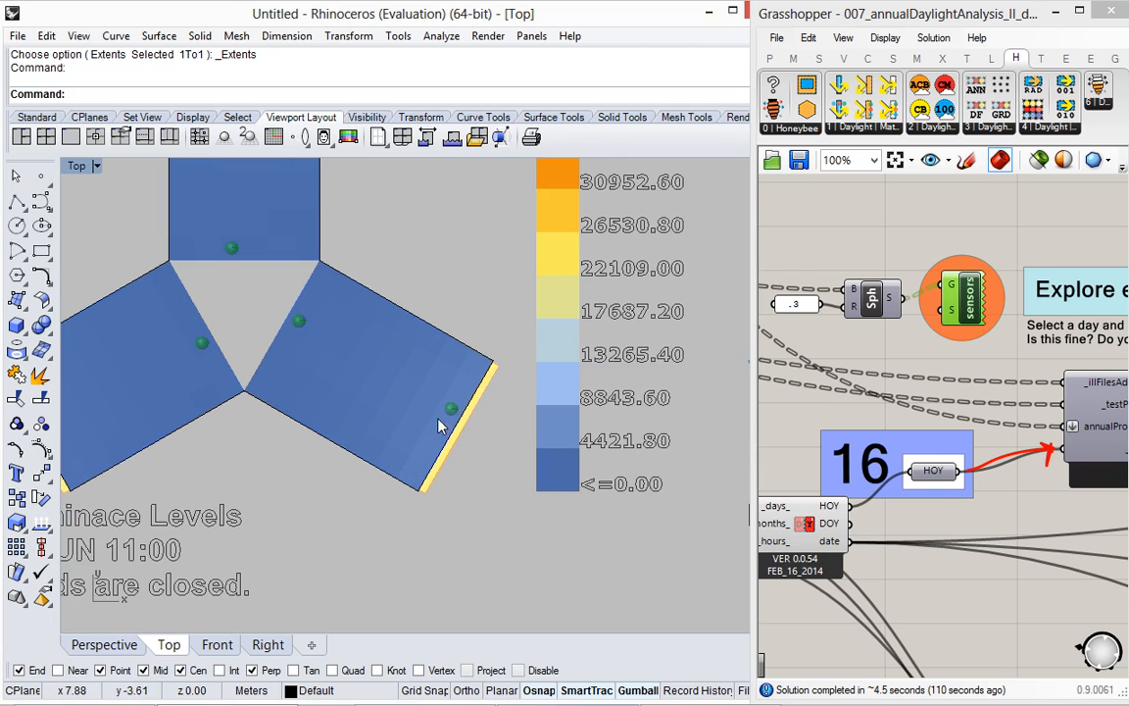
scroll(299, 326, "down", 2)
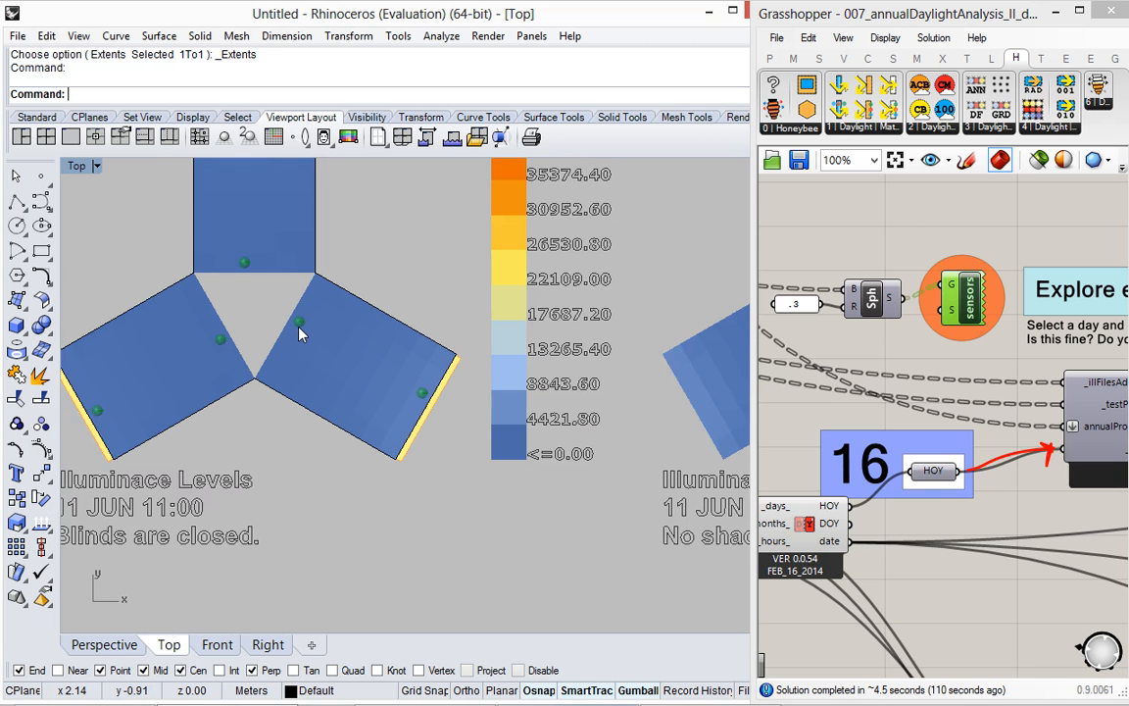
scroll(299, 326, "down", 5)
scroll(288, 321, "up", 5)
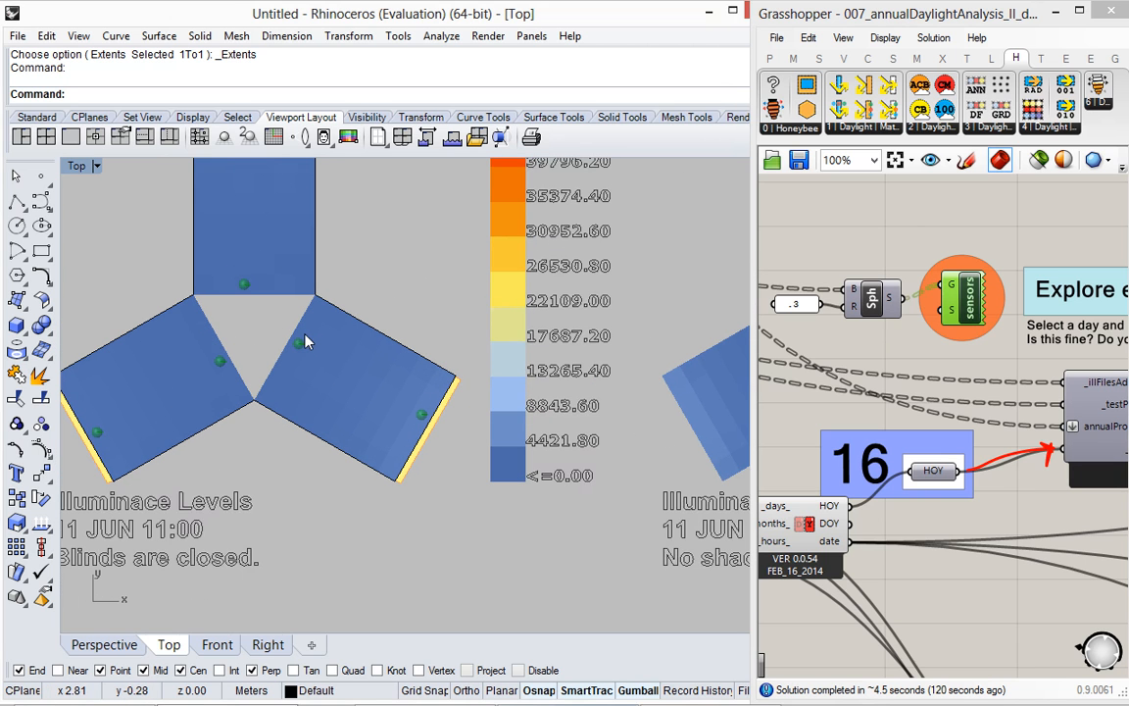
scroll(304, 335, "down", 2)
left_click(895, 265)
scroll(944, 275, "down", 3)
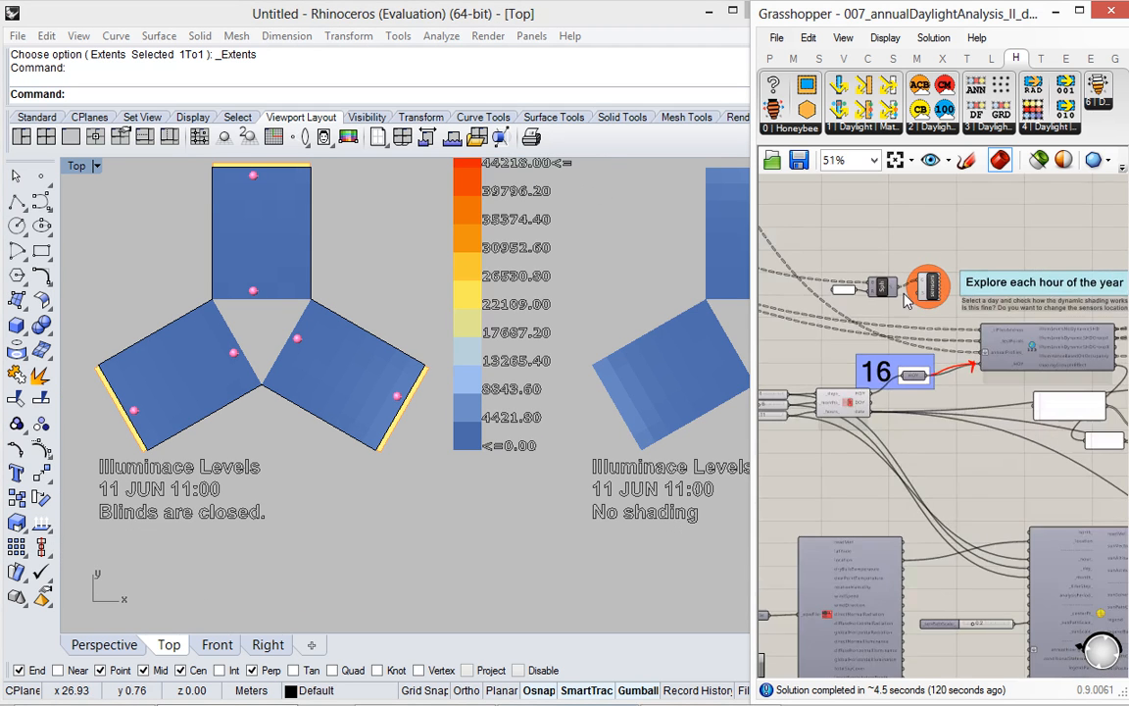
scroll(948, 306, "up", 3)
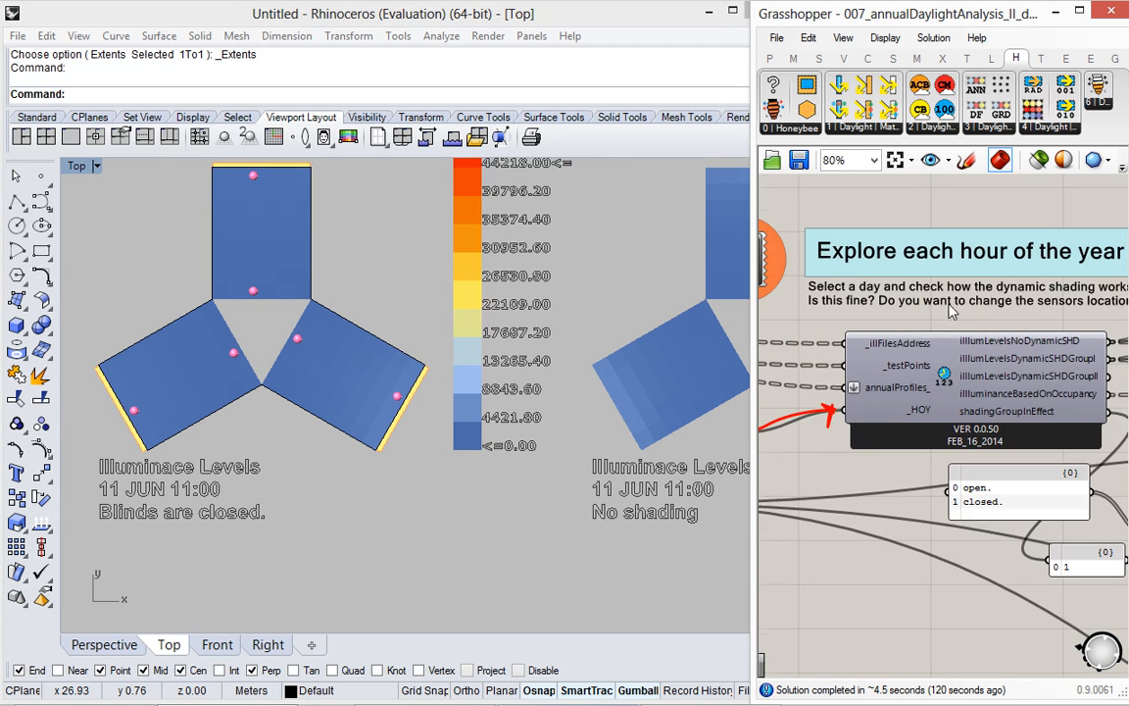
Connect the Data parameter at number 15 to the _annualProfiles input in the Check the Profiles section
scroll(949, 309, "down", 5)
right_click_drag(910, 252, 889, 435)
left_click(920, 278)
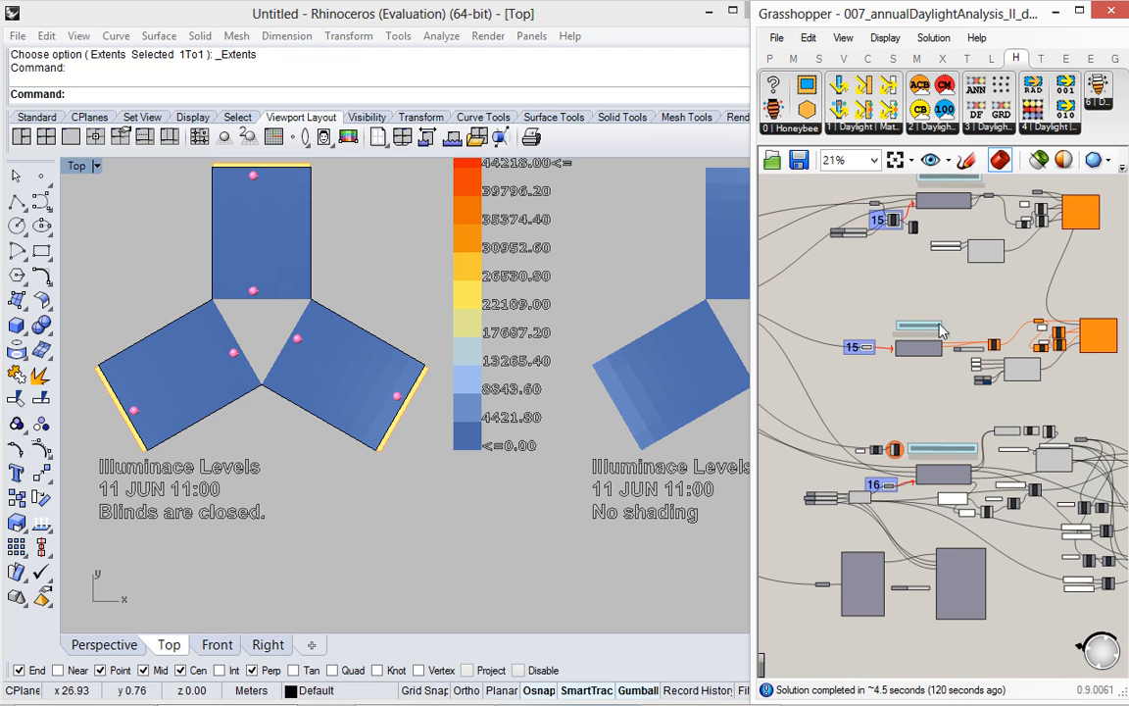
right_click_drag(949, 303, 855, 406)
left_click(840, 453)
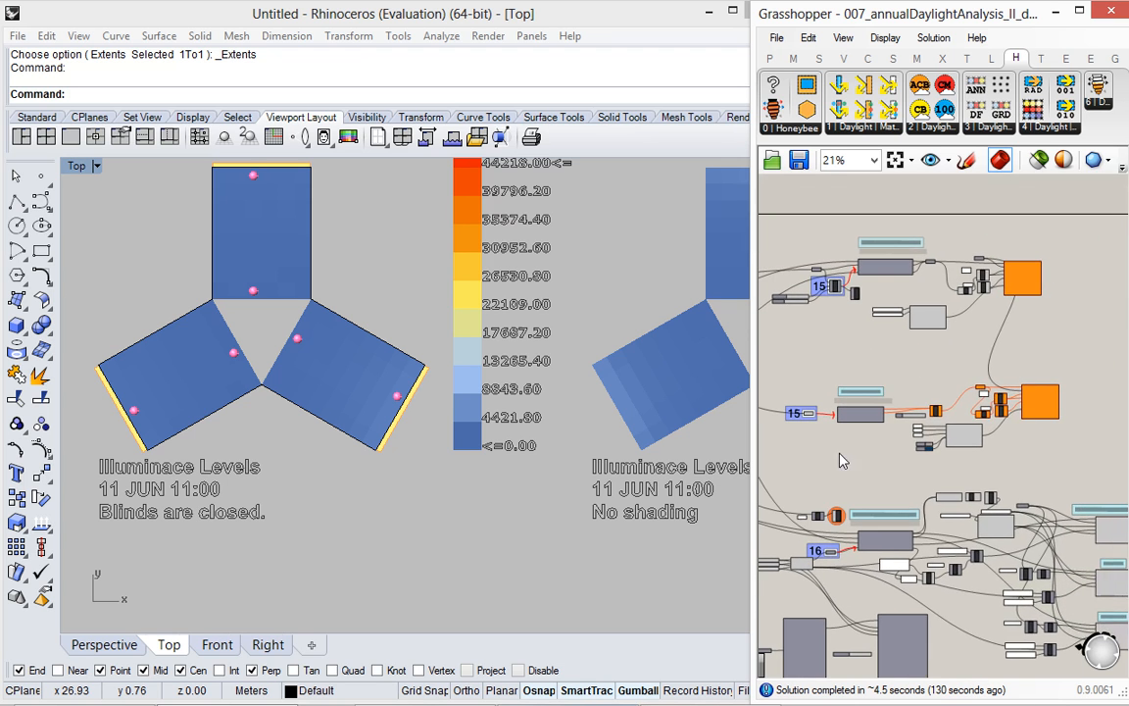
scroll(819, 421, "up", 6)
left_click_drag(801, 368, 919, 380)
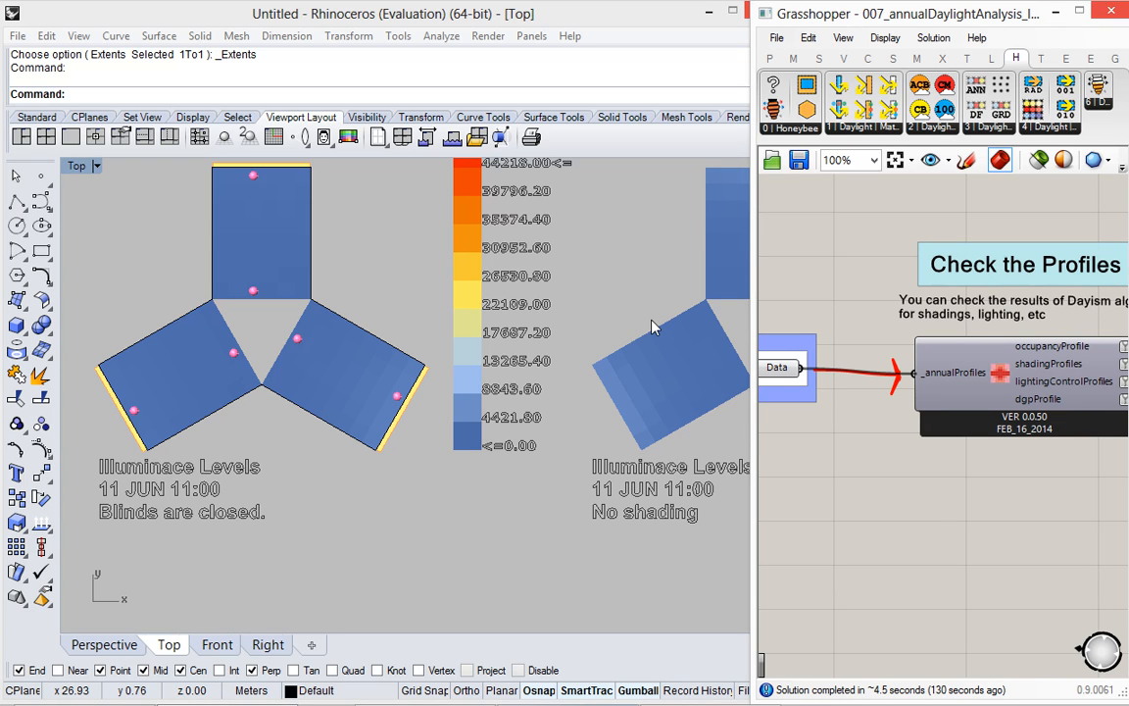
Bring the annual profile charts into view in the Top viewport, maximize Rhino and minimize Grasshopper
left_click(586, 307)
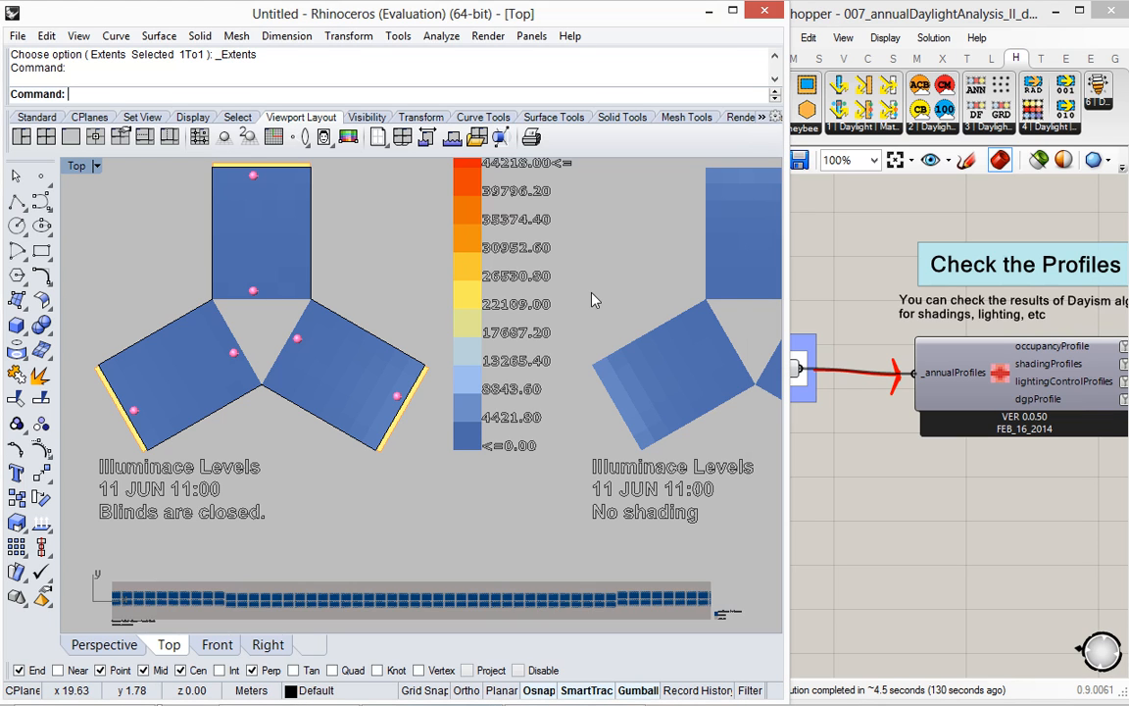
scroll(544, 306, "down", 5)
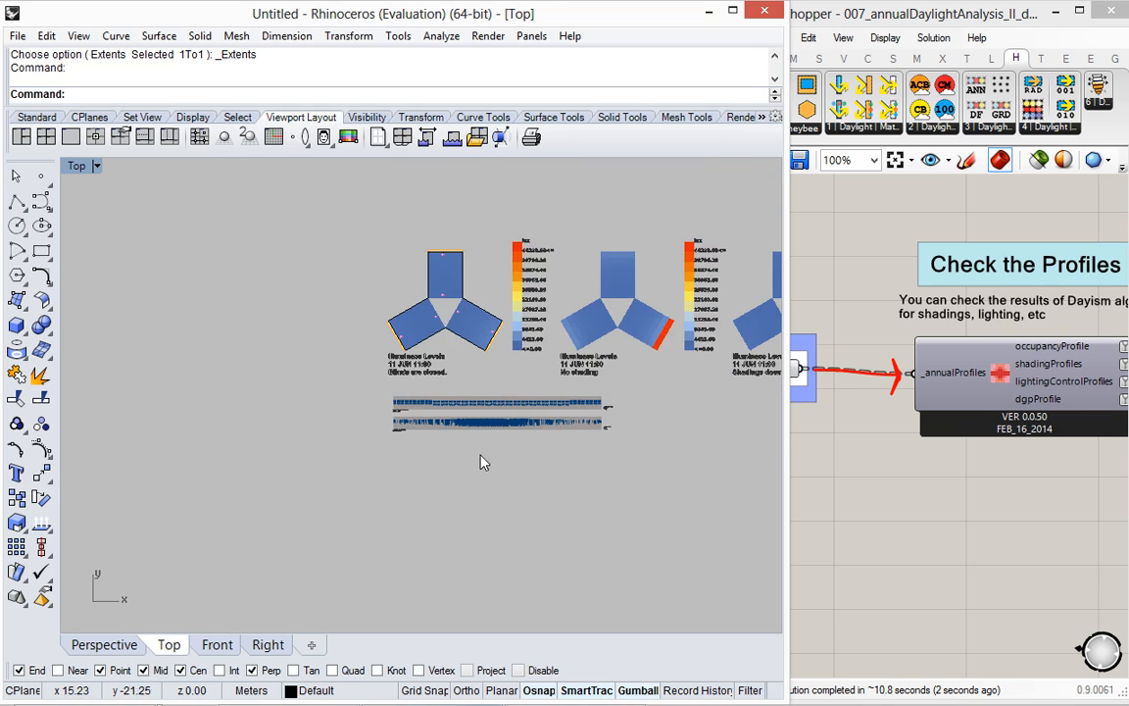
scroll(490, 422, "up", 8)
right_click_drag(501, 342, 449, 350)
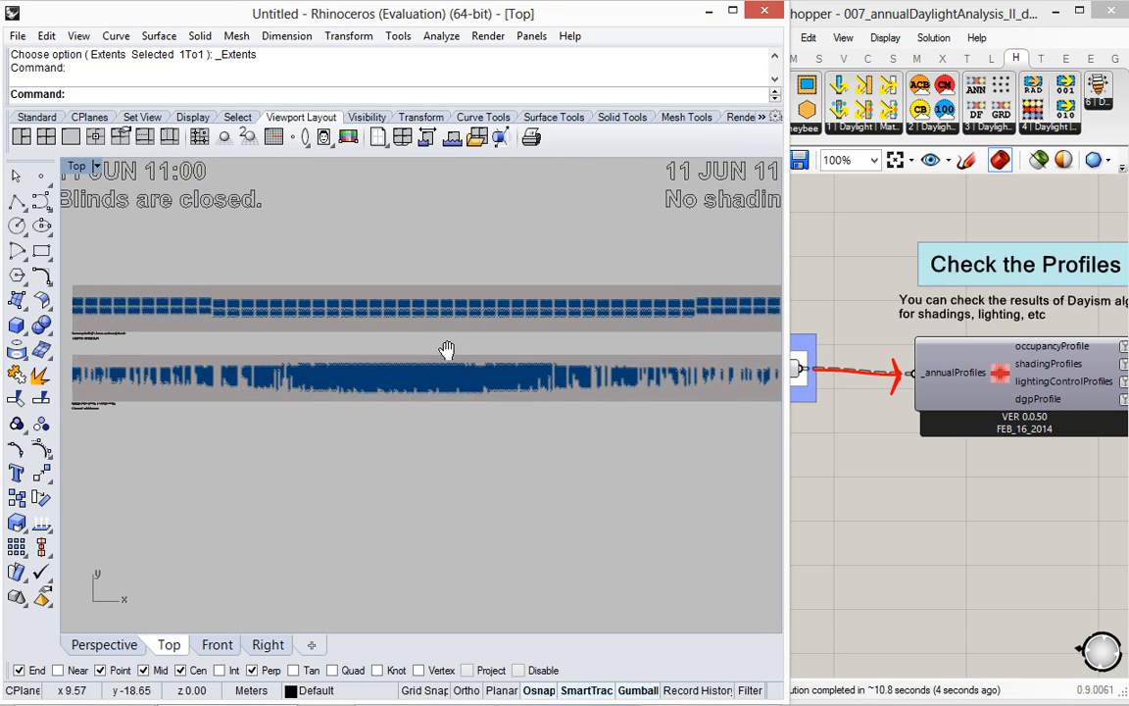
left_click(733, 12)
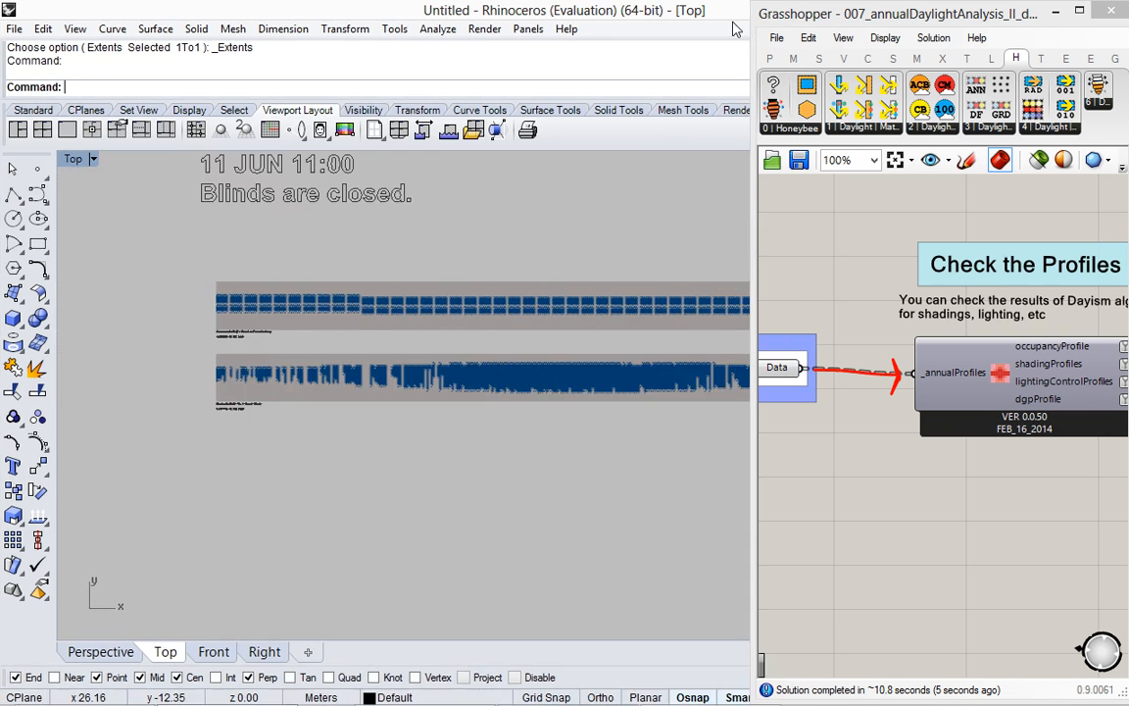
left_click(1056, 13)
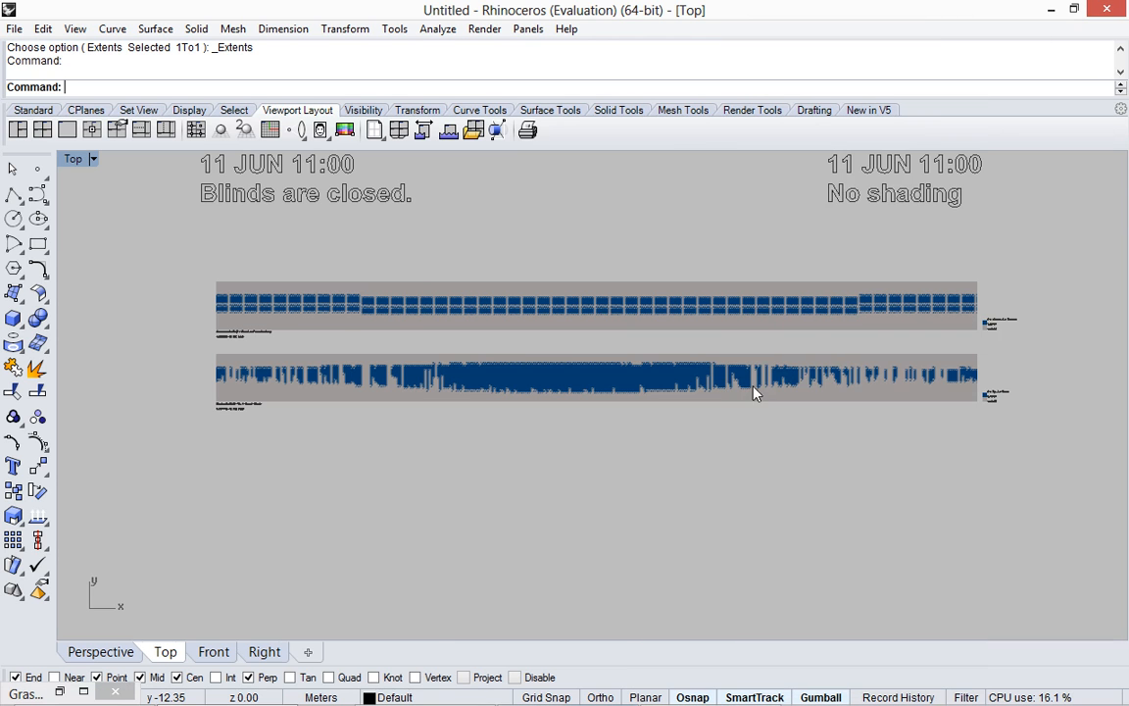
Examine the hourly occupancy and shading profile charts across the year alongside the three illuminance maps
scroll(260, 312, "up", 3)
scroll(168, 299, "up", 3)
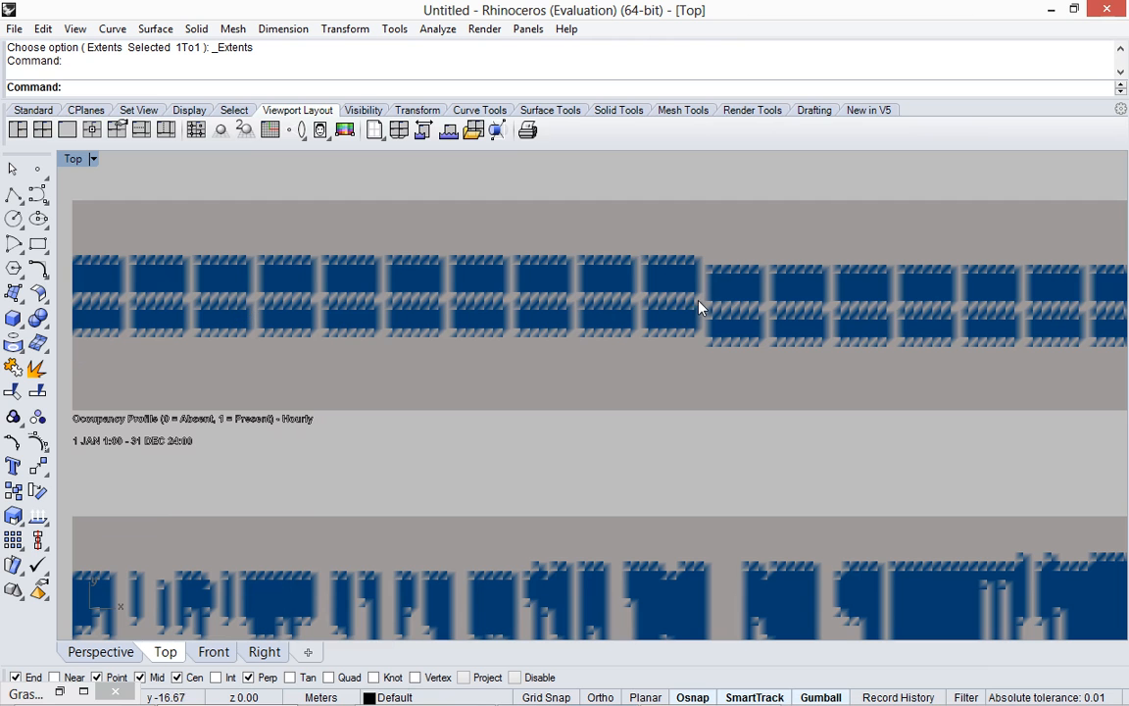
scroll(691, 308, "down", 3)
scroll(654, 305, "up", 2)
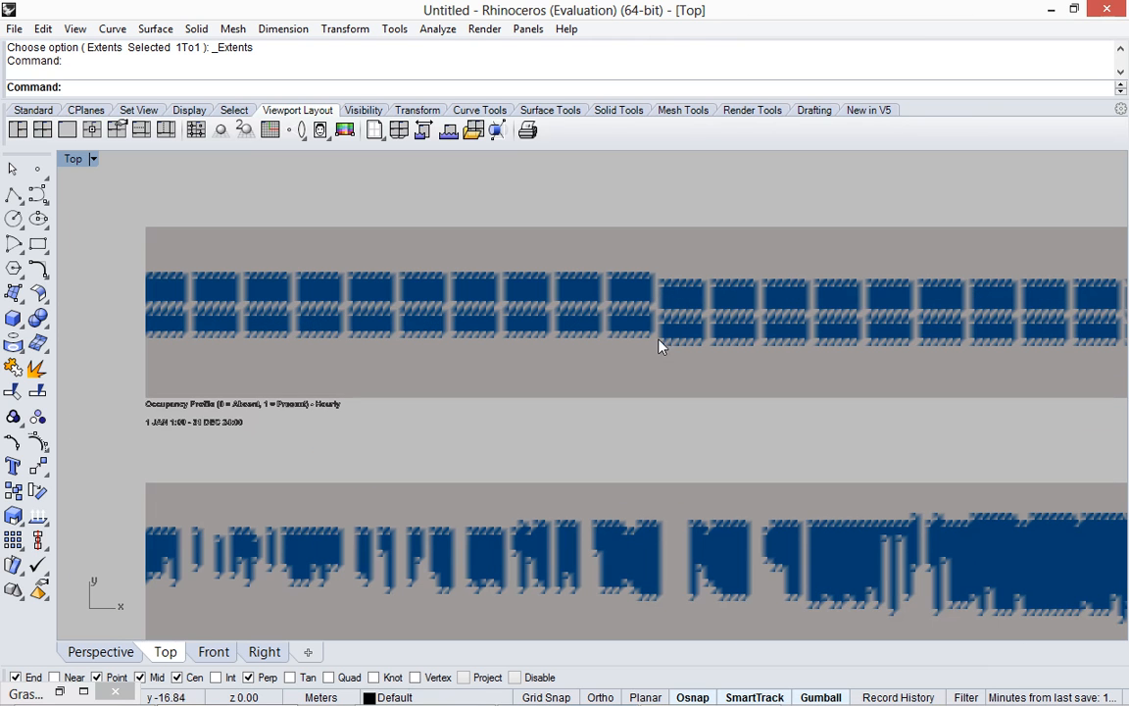
scroll(593, 284, "down", 3)
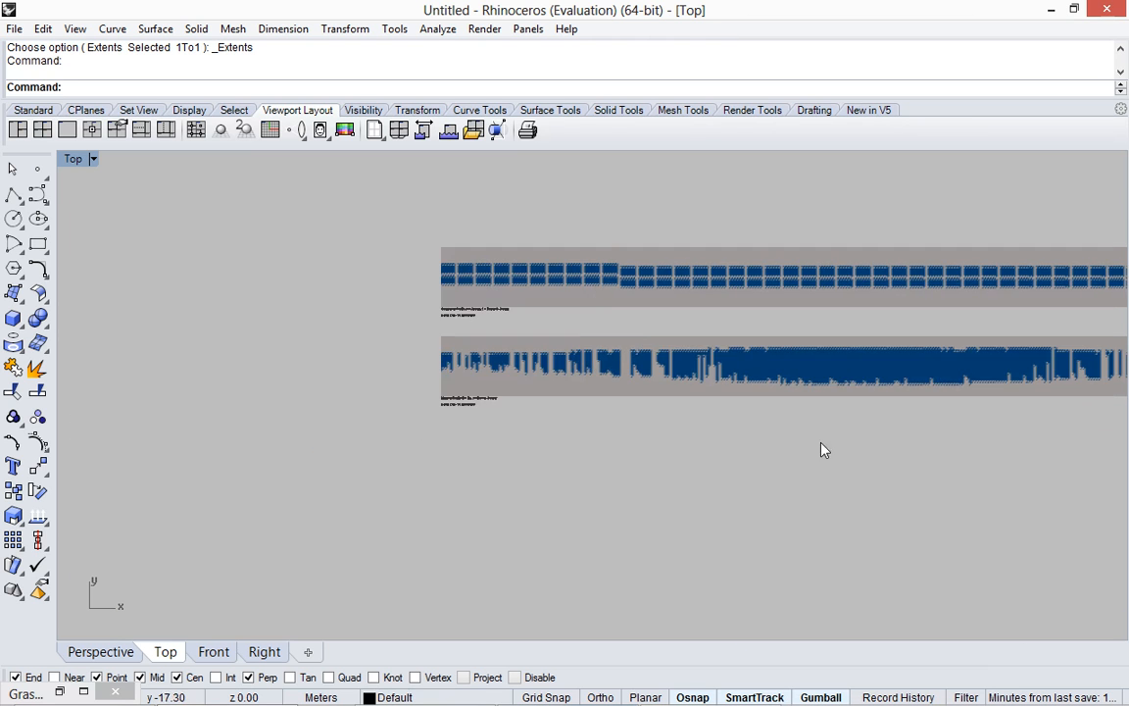
right_click_drag(701, 468, 516, 456)
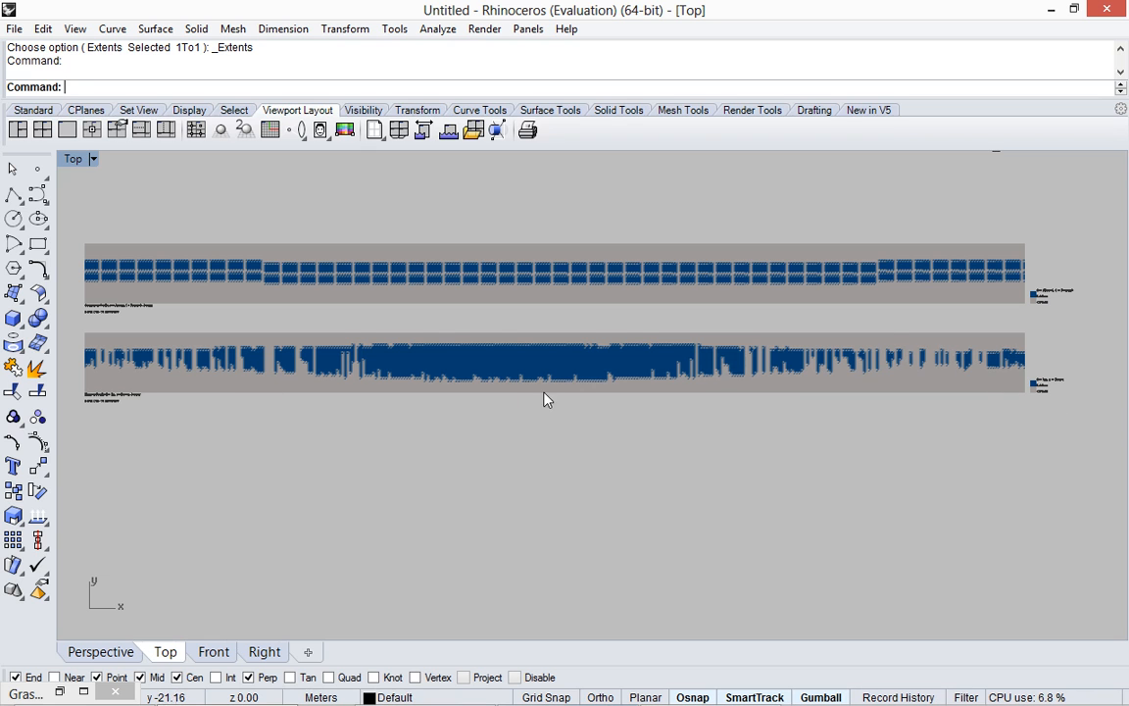
scroll(588, 392, "down", 6)
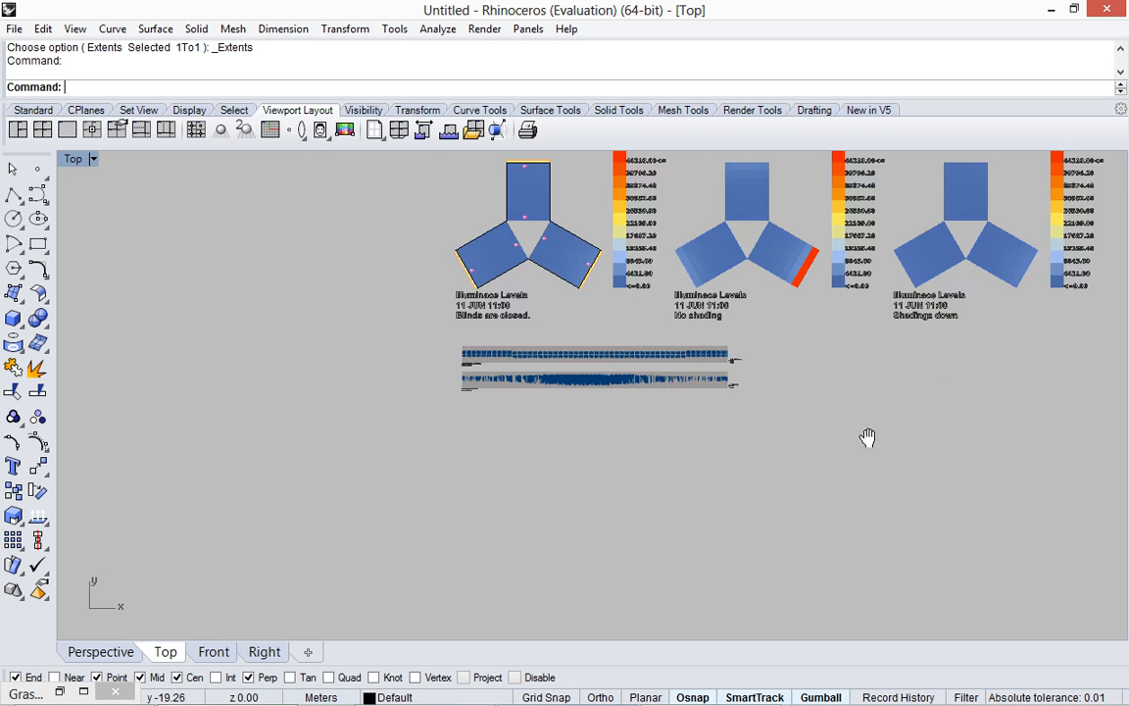
right_click_drag(867, 437, 772, 463)
scroll(782, 442, "up", 4)
scroll(782, 442, "down", 4)
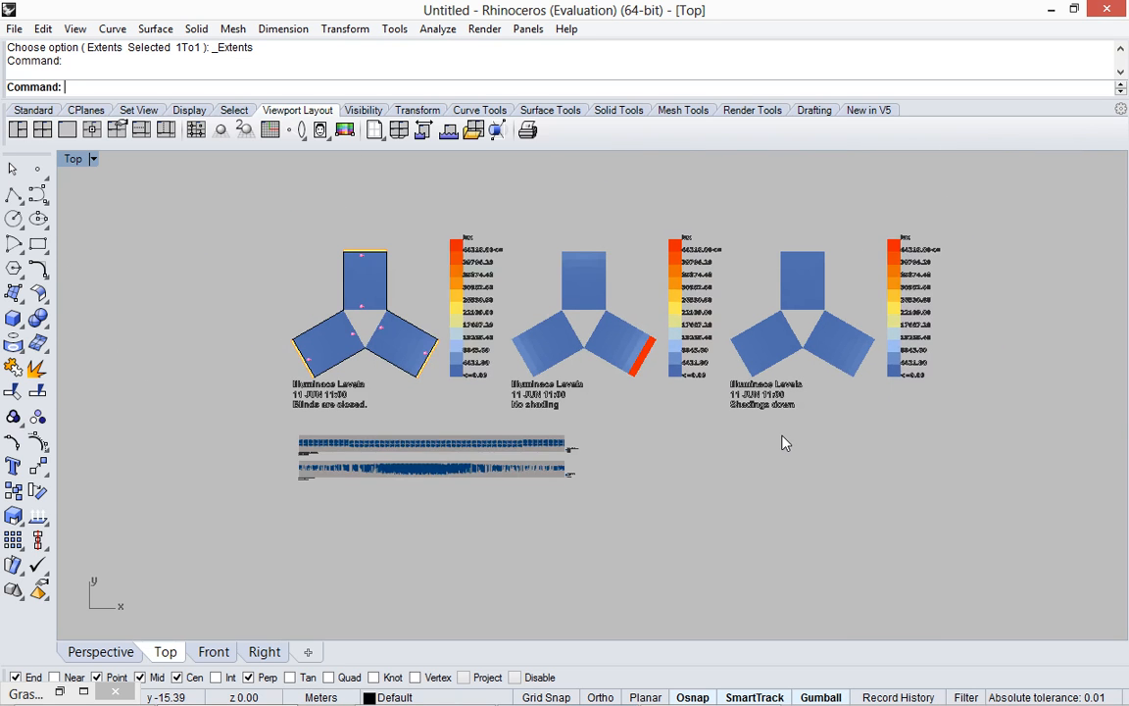
scroll(782, 442, "up", 1)
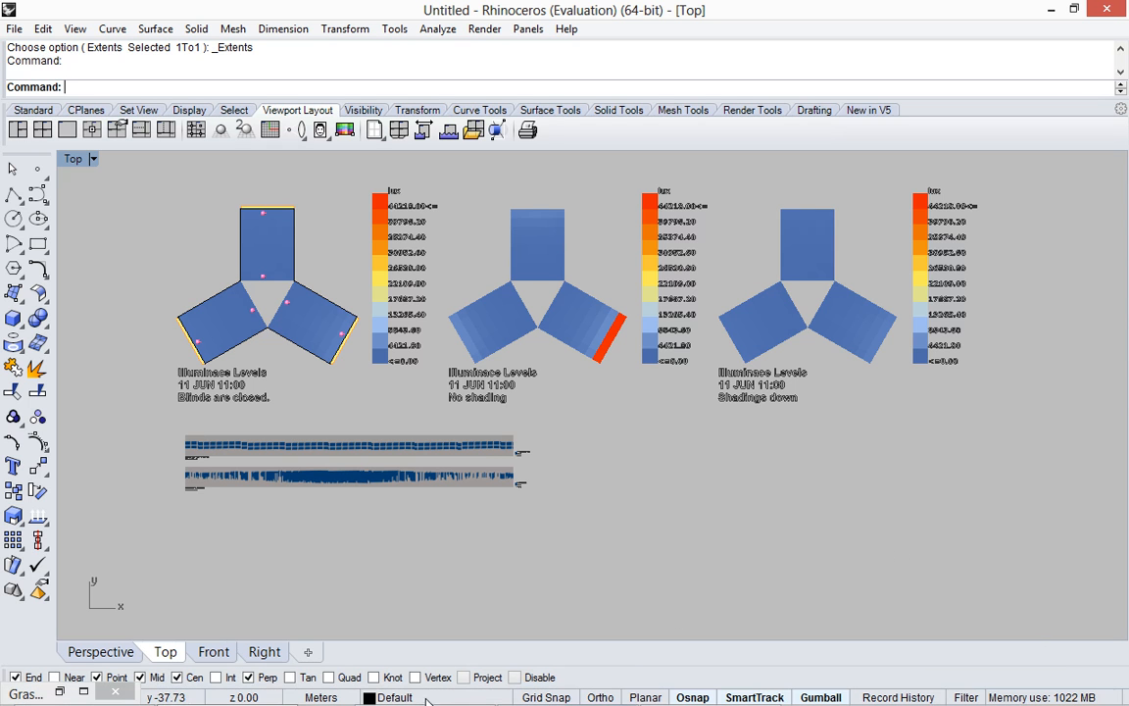
Switch to Firefox and show the Ladybug group page on the Grasshopper website
left_click(446, 691)
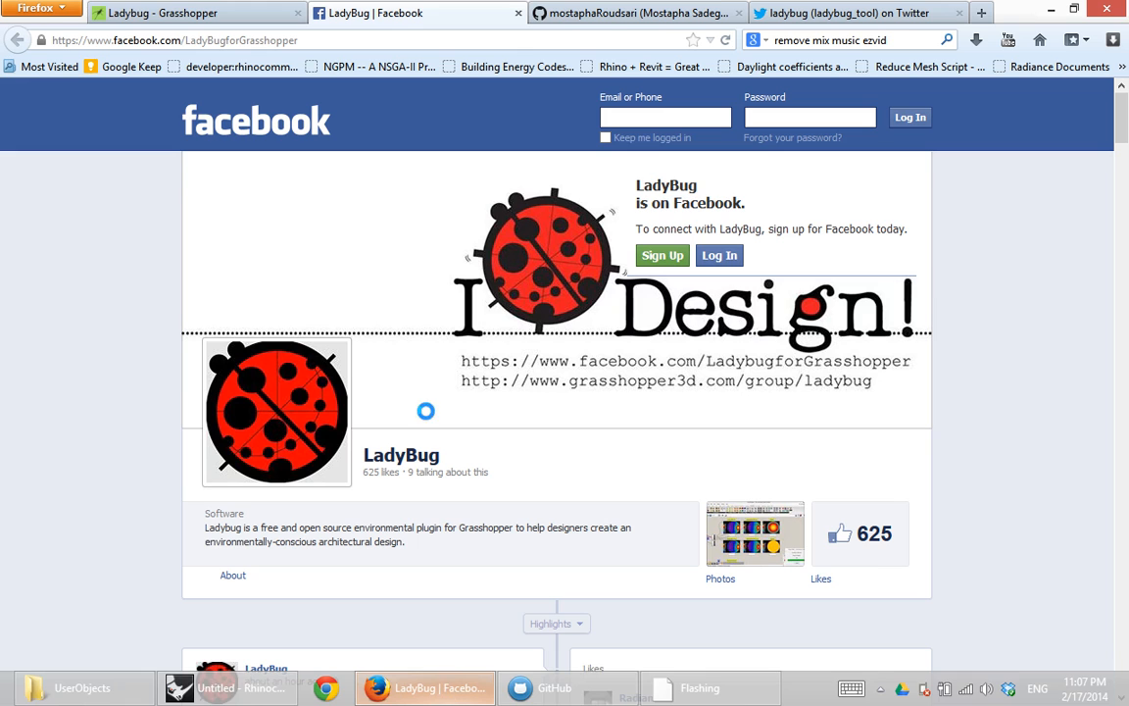
left_click(173, 13)
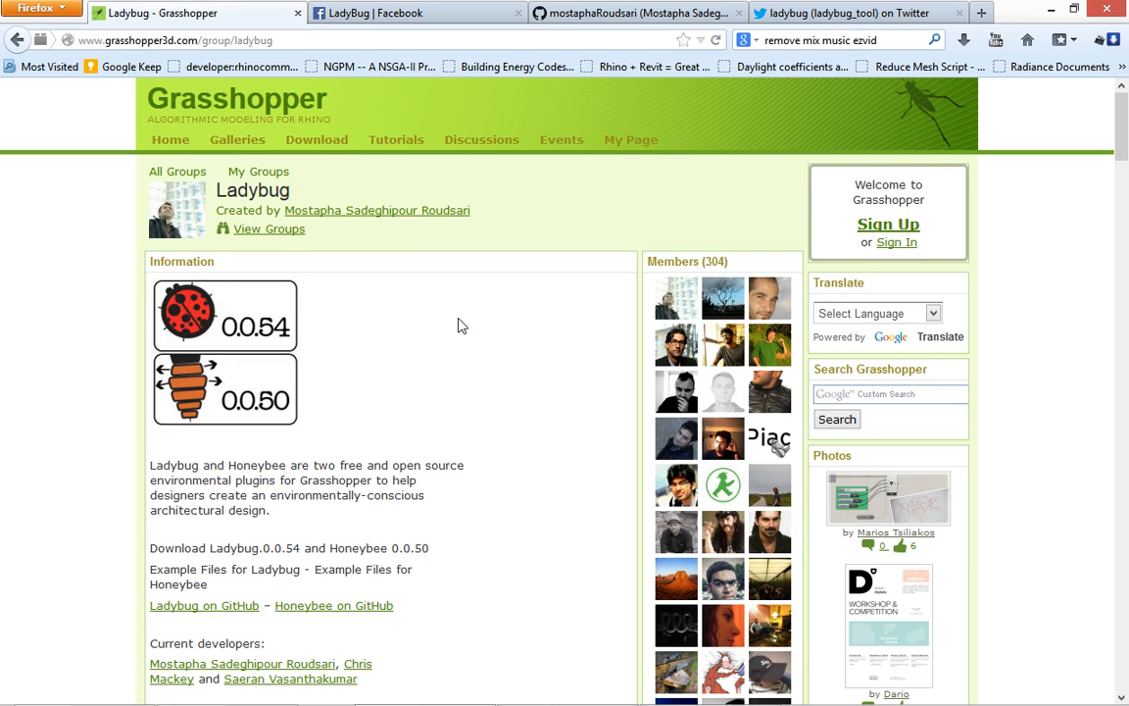
Read through the Ladybug group page from its information section to the "What is Honeybee?" description
scroll(458, 324, "down", 3)
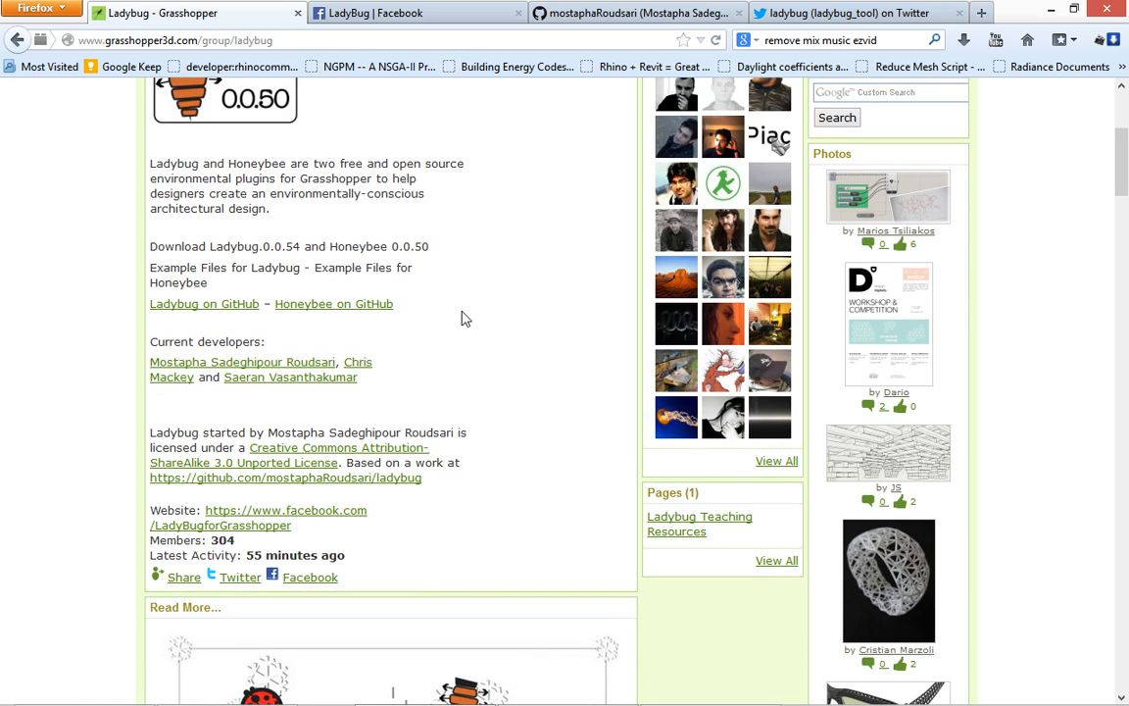
scroll(508, 294, "down", 3)
scroll(519, 295, "down", 3)
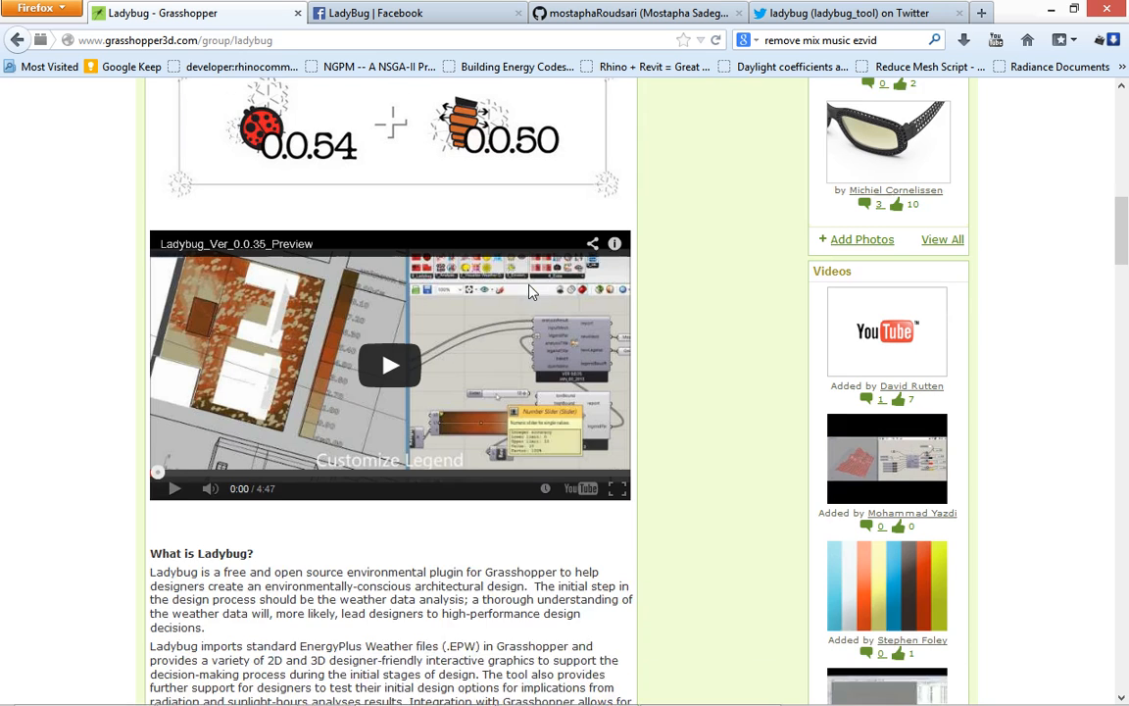
scroll(529, 291, "up", 2)
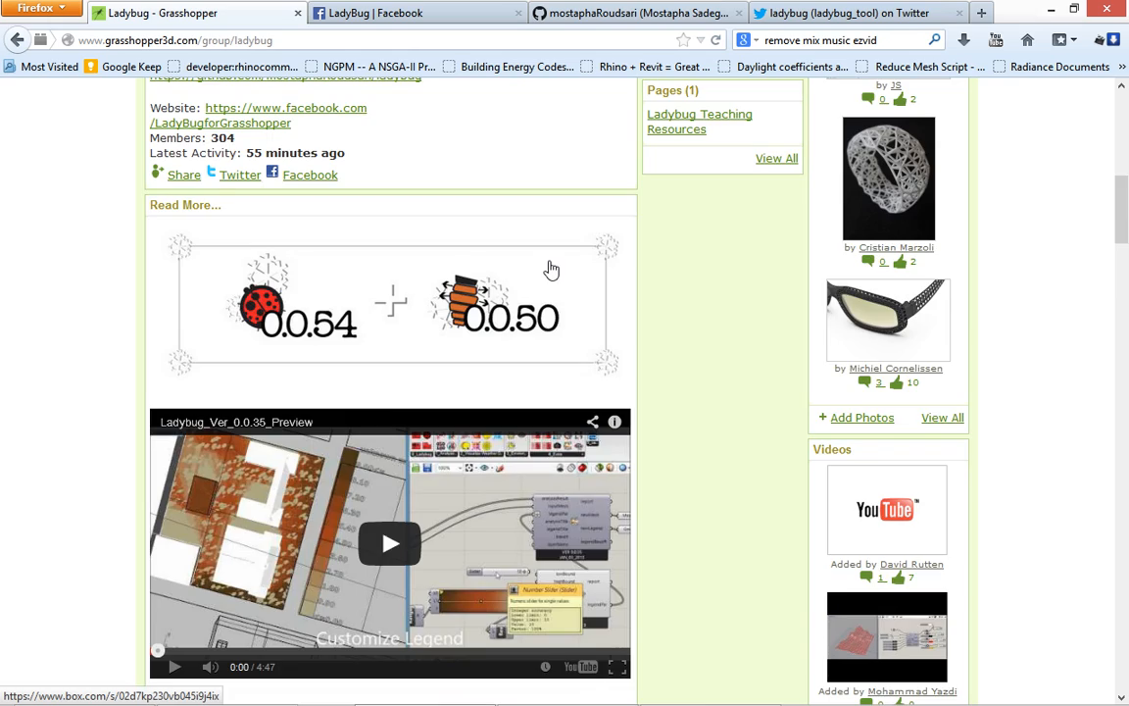
scroll(539, 279, "down", 5)
scroll(551, 258, "down", 2)
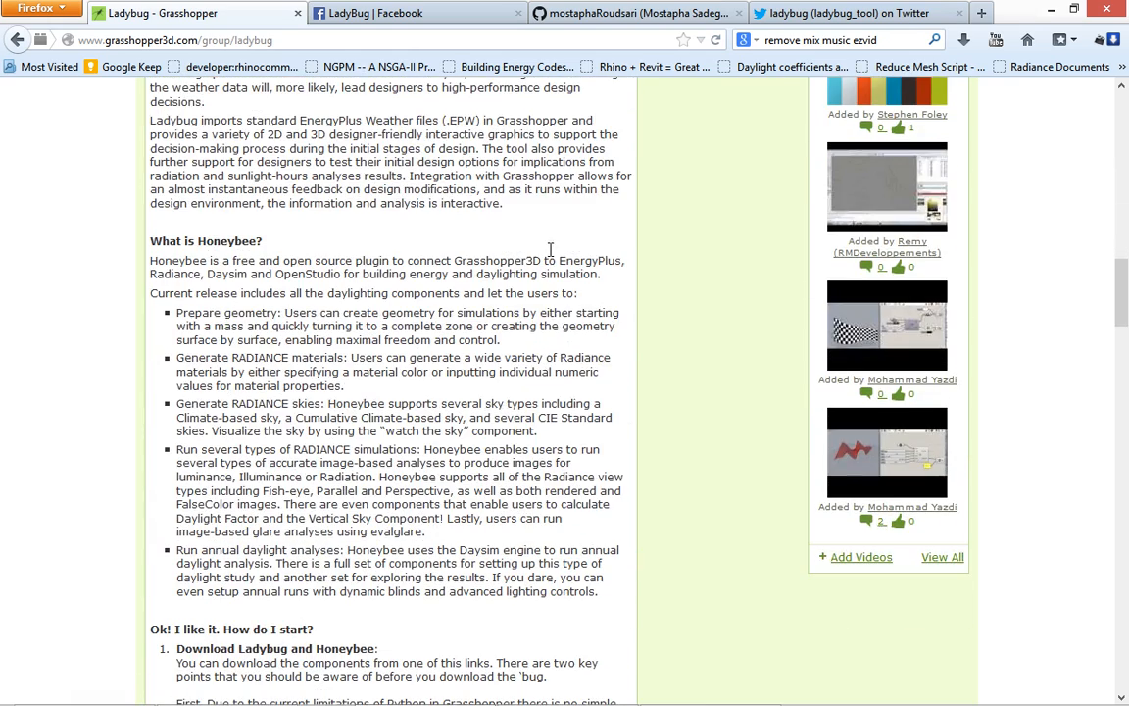
Show the LadyBug Facebook page and look through its recent posts on Honeybee and Dynamo
left_click(392, 11)
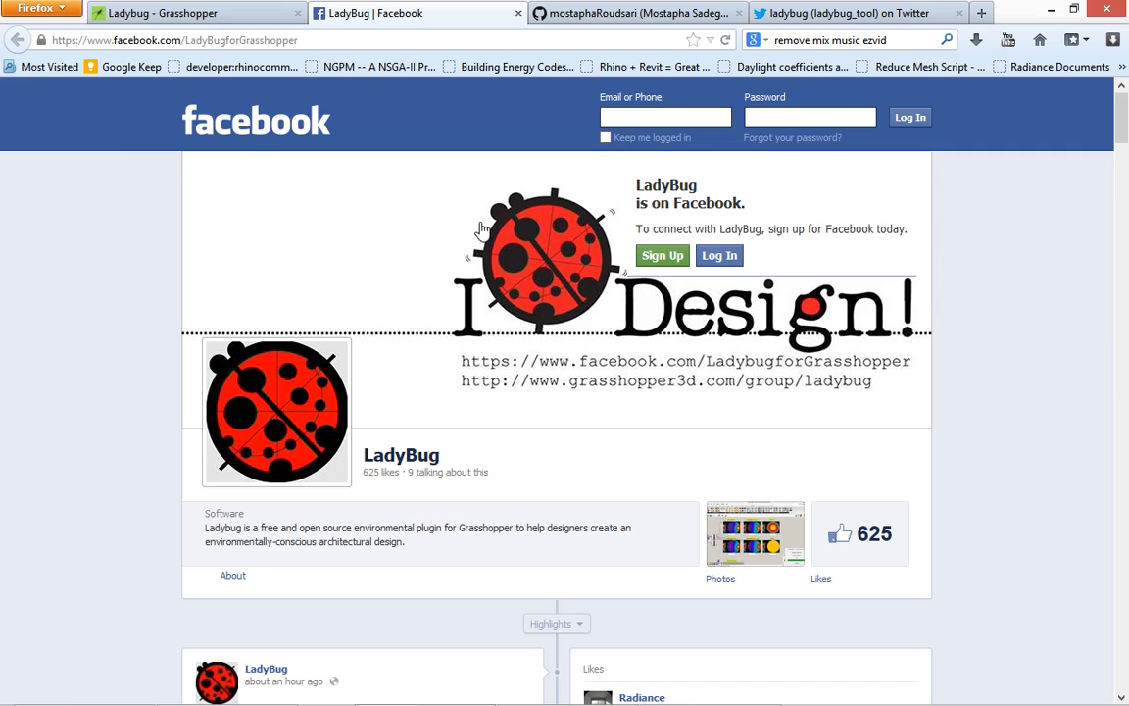
scroll(481, 227, "down", 6)
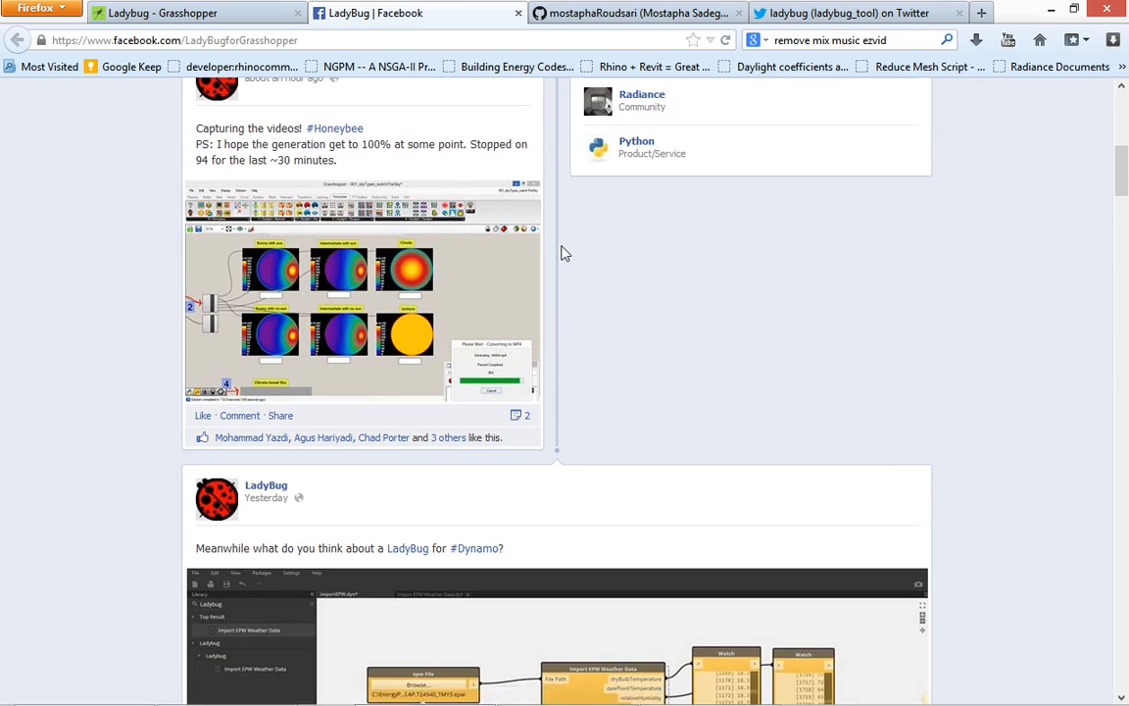
scroll(561, 259, "down", 4)
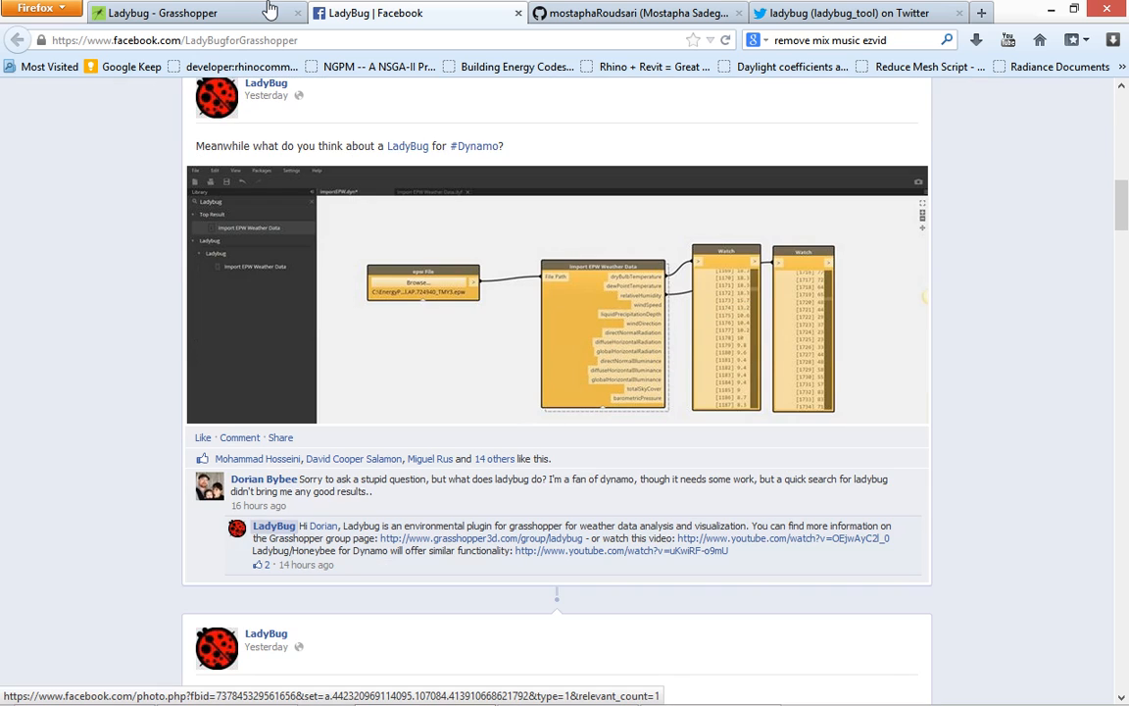
Return to the Ladybug group page on the Grasshopper site and review its licensing information and discussion threads
left_click(227, 16)
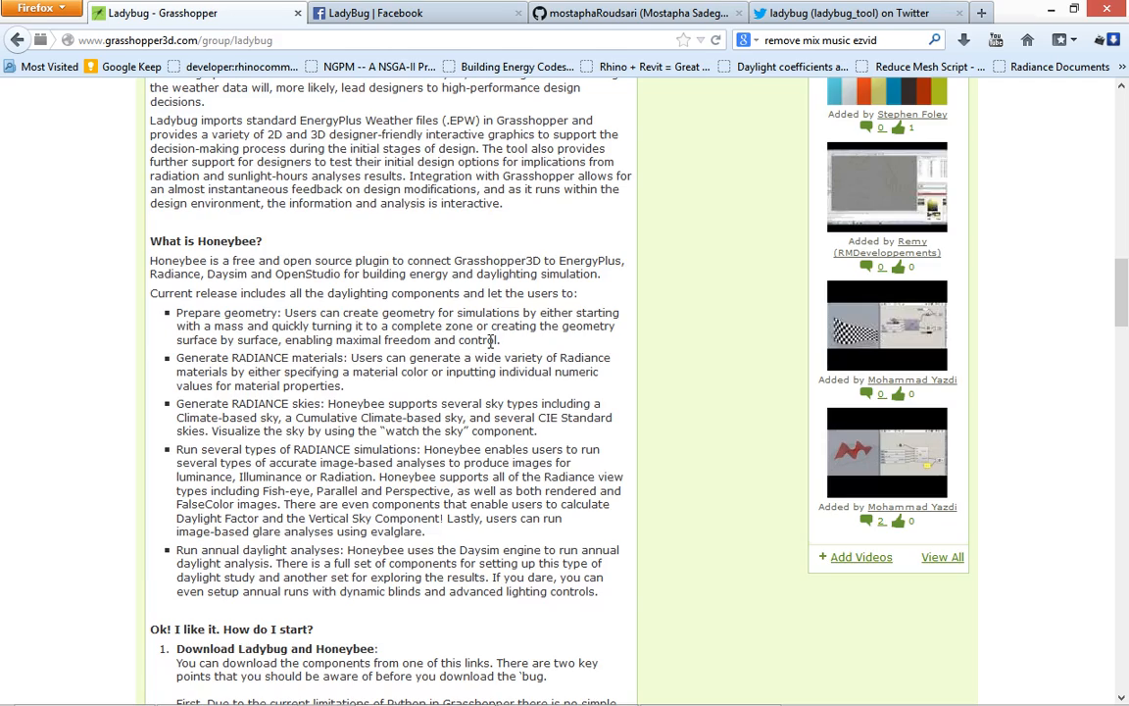
scroll(490, 340, "down", 10)
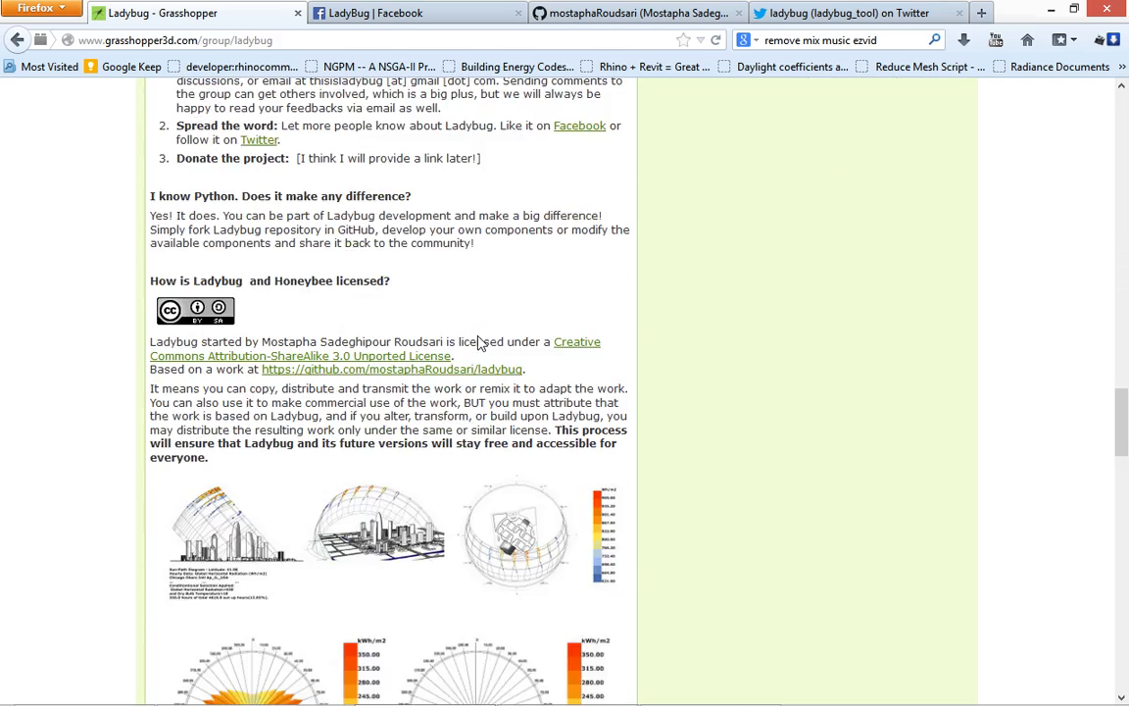
scroll(479, 342, "down", 5)
scroll(480, 342, "down", 4)
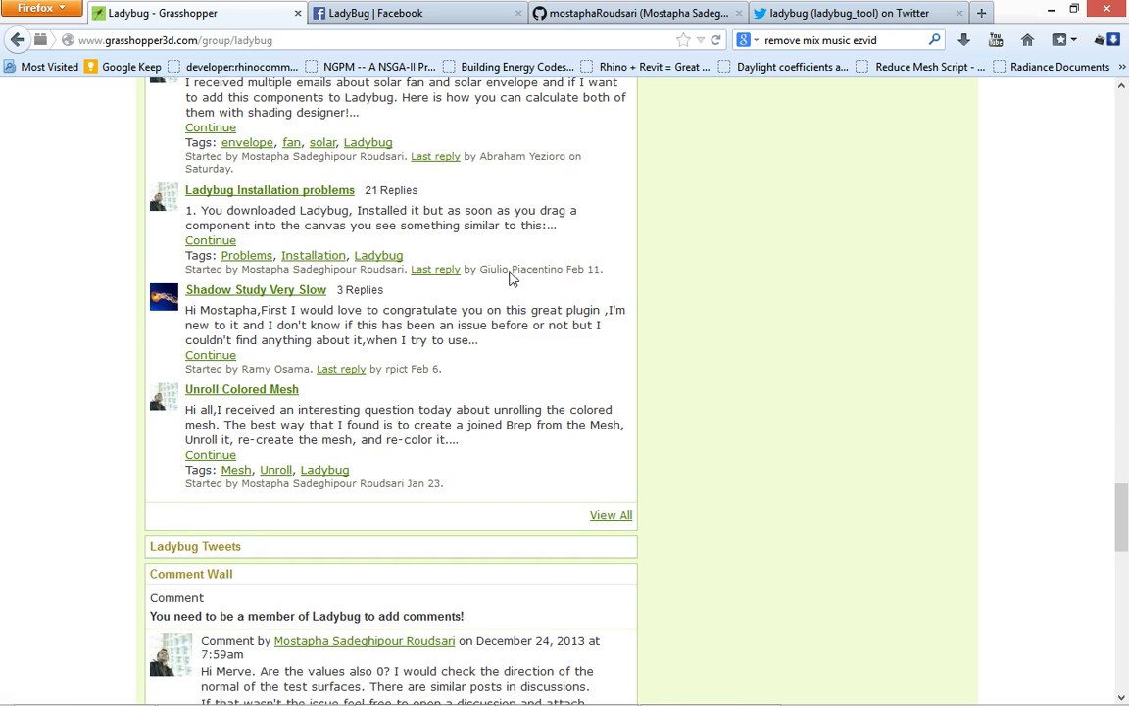
From the developer's GitHub profile, view the Honeybee repository's src folder and return to the repository's main page
left_click(580, 14)
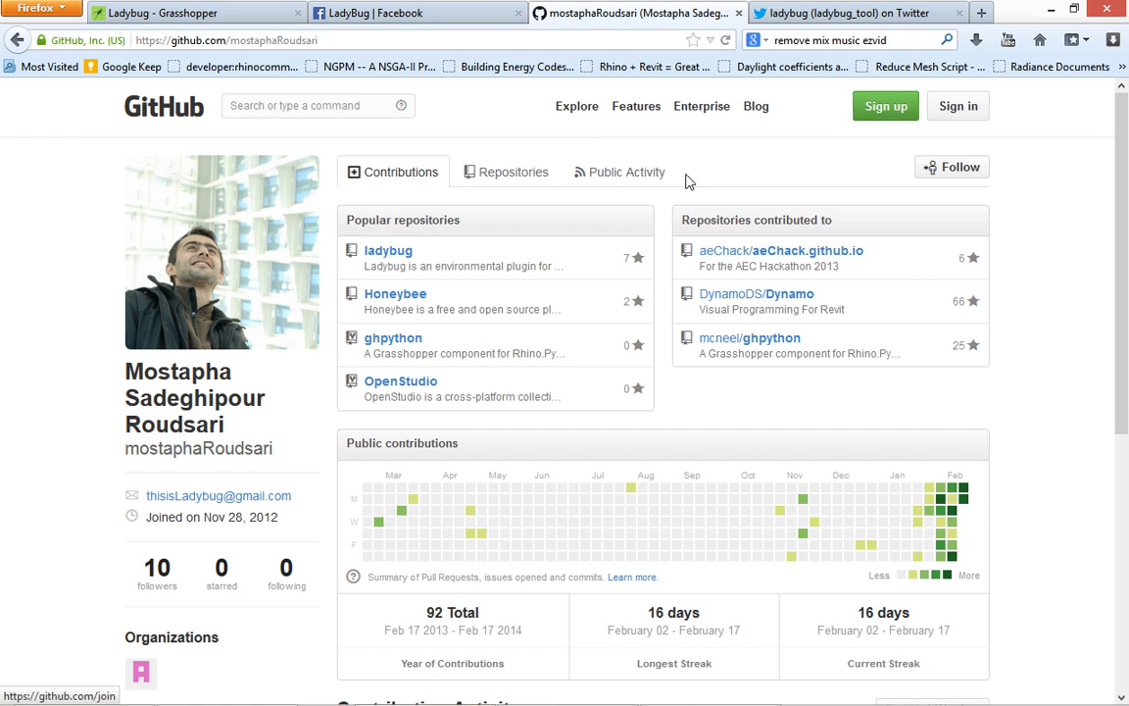
left_click(389, 300)
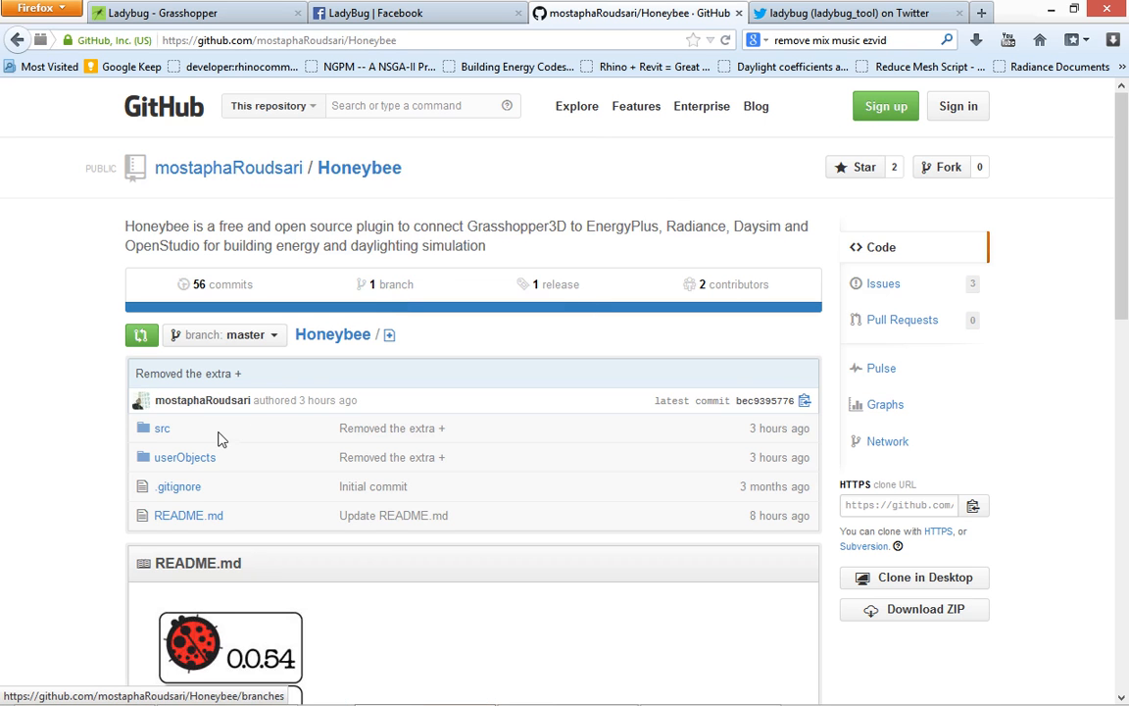
left_click(160, 428)
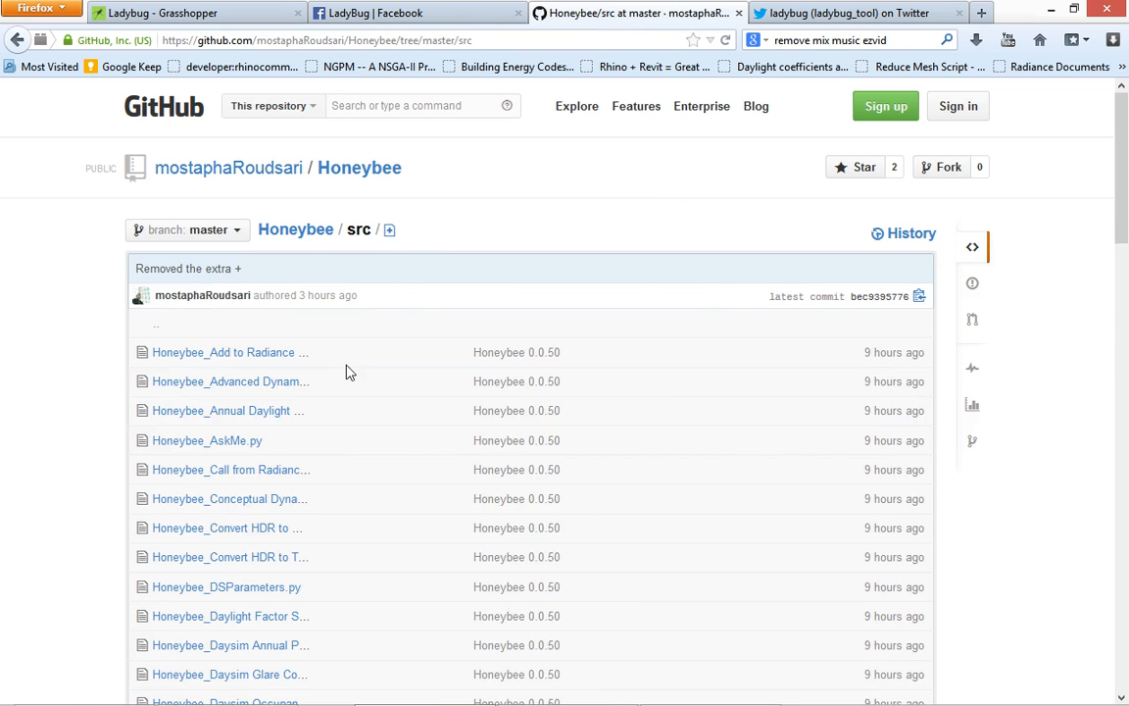
key("alt+Left")
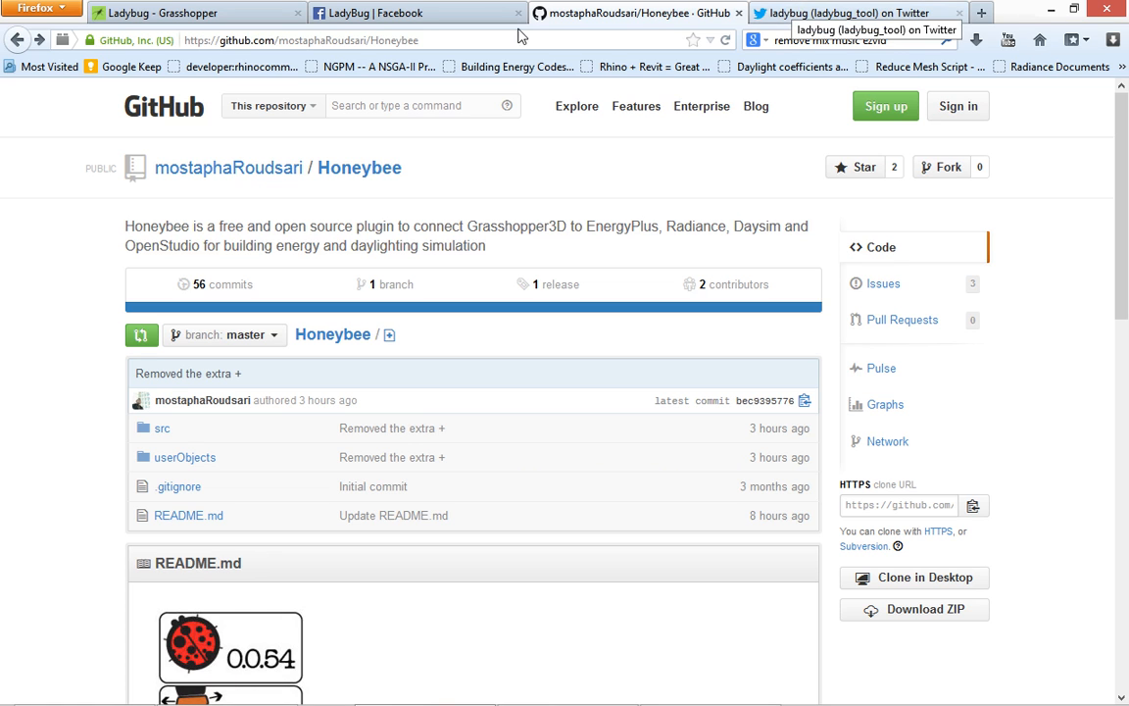
Show the ladybug_tool Twitter page and look at its latest tweets about Honeybee and Dynamo
left_click(893, 10)
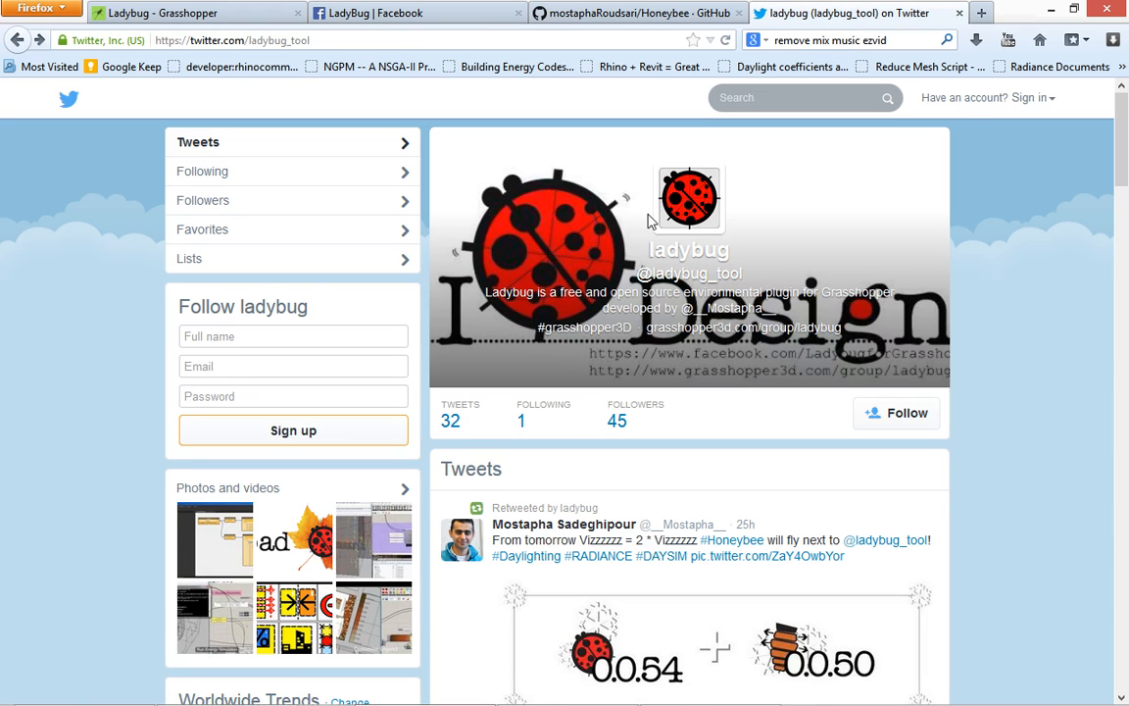
scroll(633, 298, "down", 3)
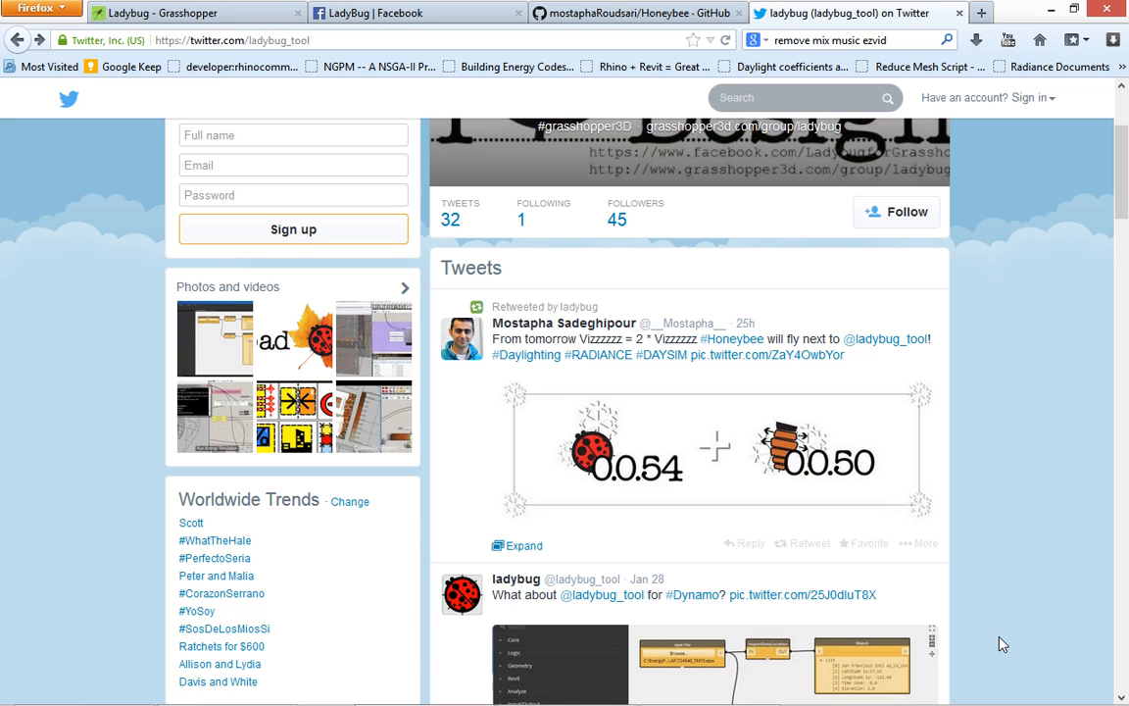
mouse_move(894, 702)
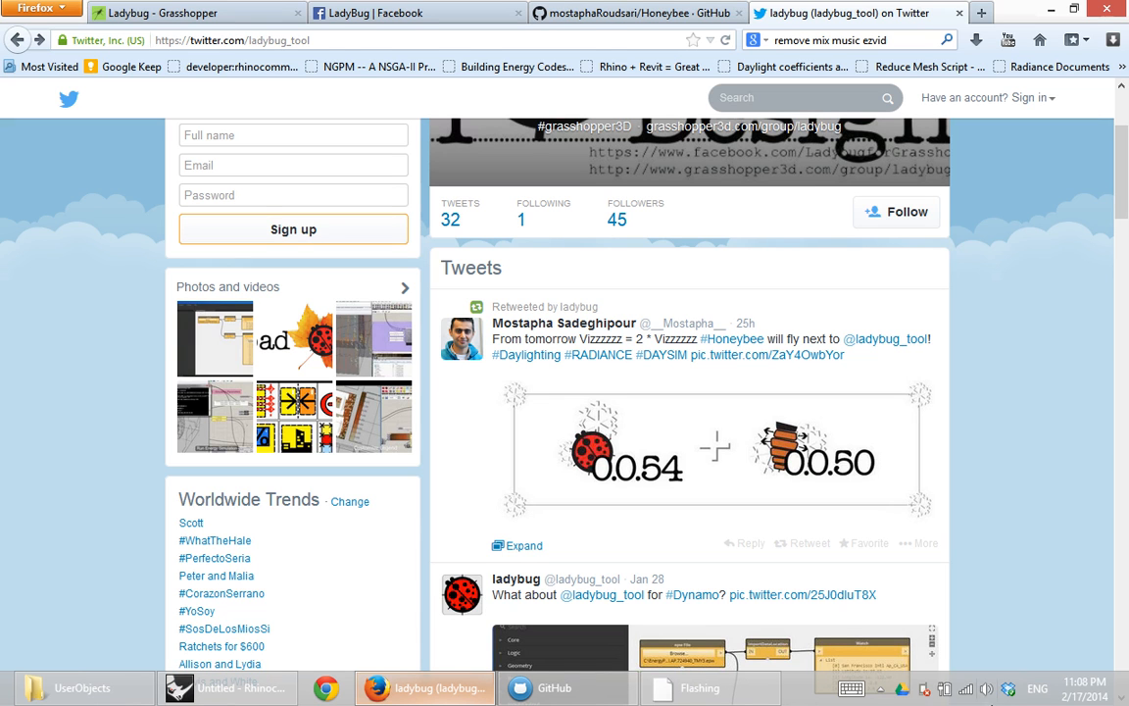
left_click(881, 690)
right_click(852, 600)
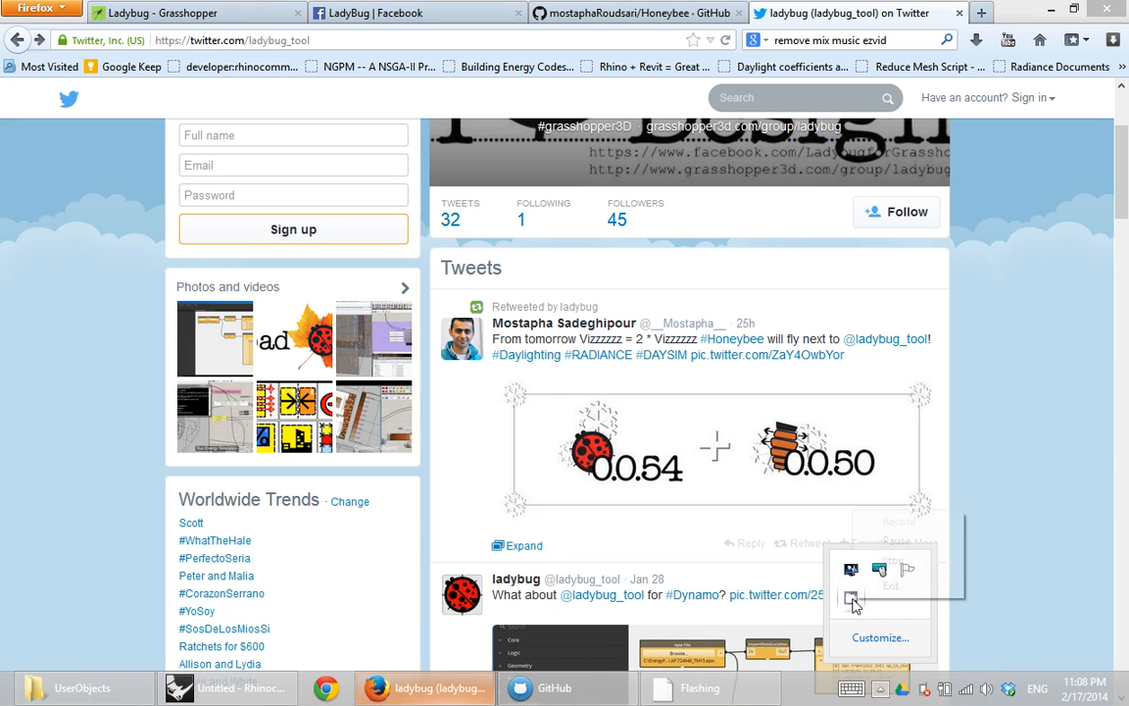